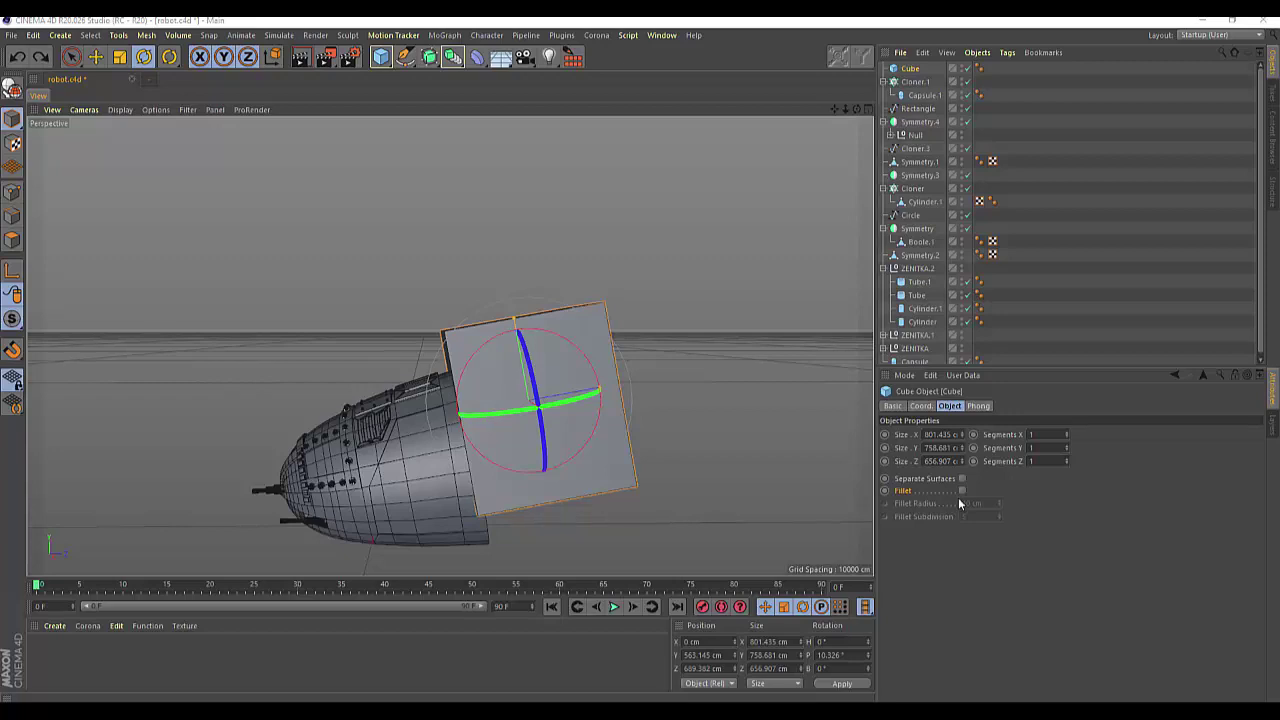
Step: Level the cube, give it 12 segments on X, Y and Z, and make it editable
{"action": "left_click_drag", "start_coordinate": [598, 382], "coordinate": [591, 373]}
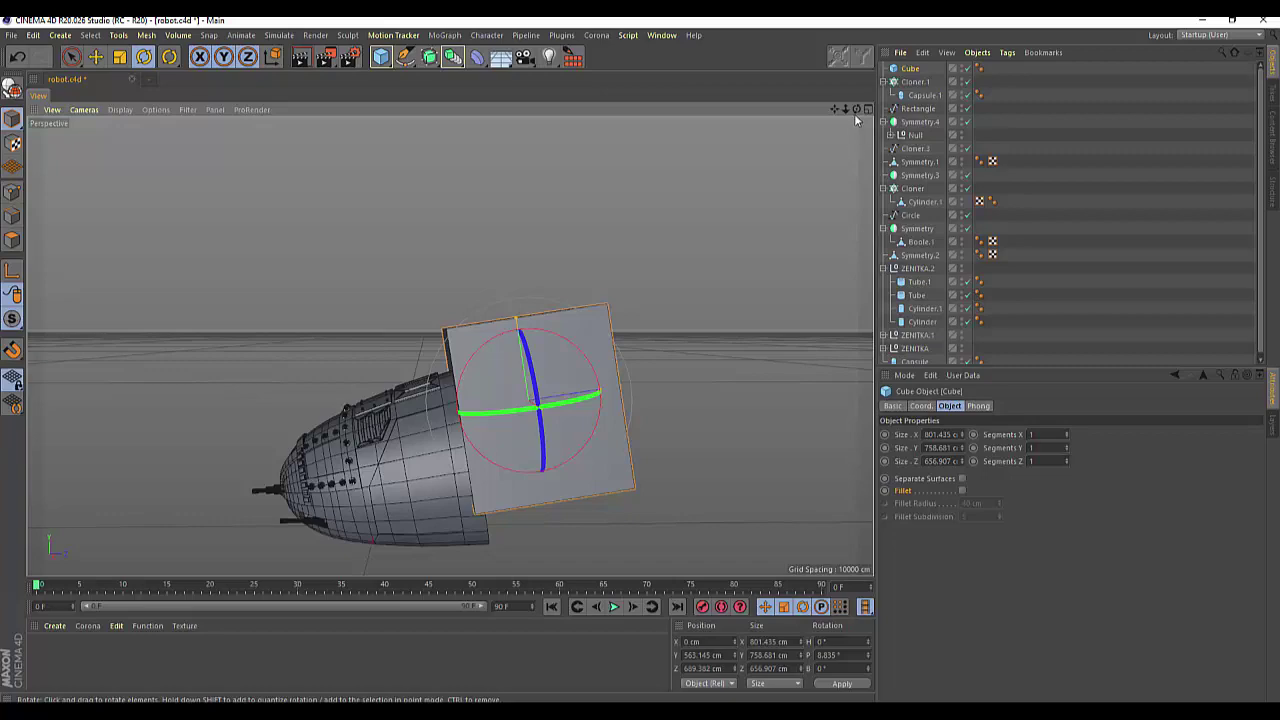
{"action": "left_click_drag", "start_coordinate": [856, 109], "coordinate": [800, 160]}
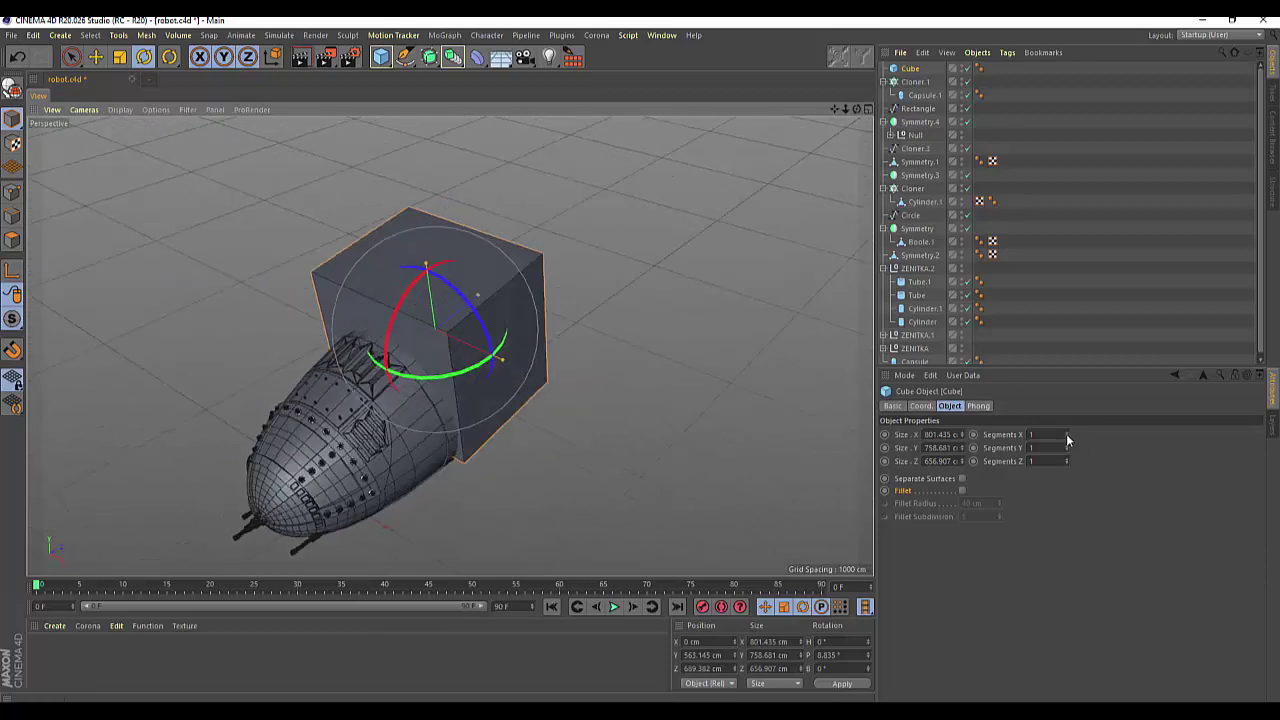
{"action": "mouse_move", "coordinate": [1066, 434]}
{"action": "left_mouse_down"}
{"action": "mouse_move", "coordinate": [1110, 434]}
{"action": "mouse_move", "coordinate": [1060, 434]}
{"action": "left_mouse_up"}
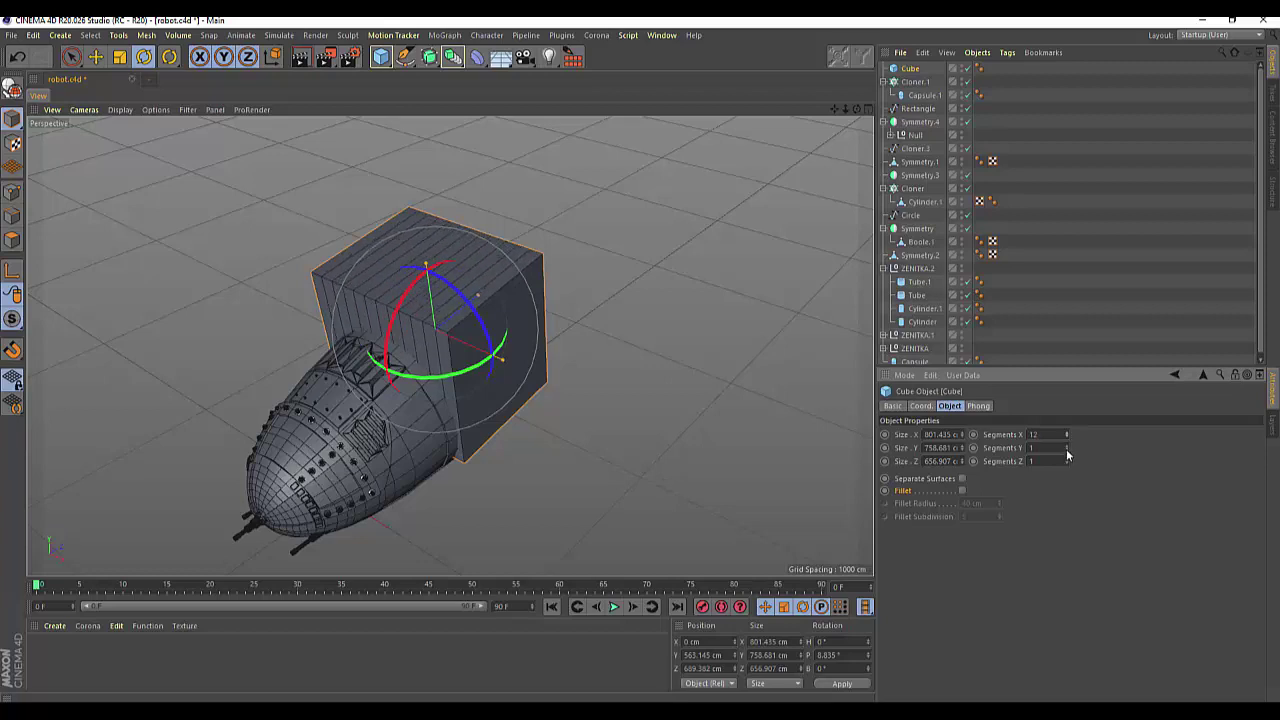
{"action": "mouse_move", "coordinate": [1066, 447]}
{"action": "left_mouse_down"}
{"action": "mouse_move", "coordinate": [1090, 447]}
{"action": "mouse_move", "coordinate": [1068, 447]}
{"action": "left_mouse_up"}
{"action": "left_click_drag", "start_coordinate": [1066, 462], "coordinate": [1072, 462]}
{"action": "left_click", "coordinate": [13, 88]}
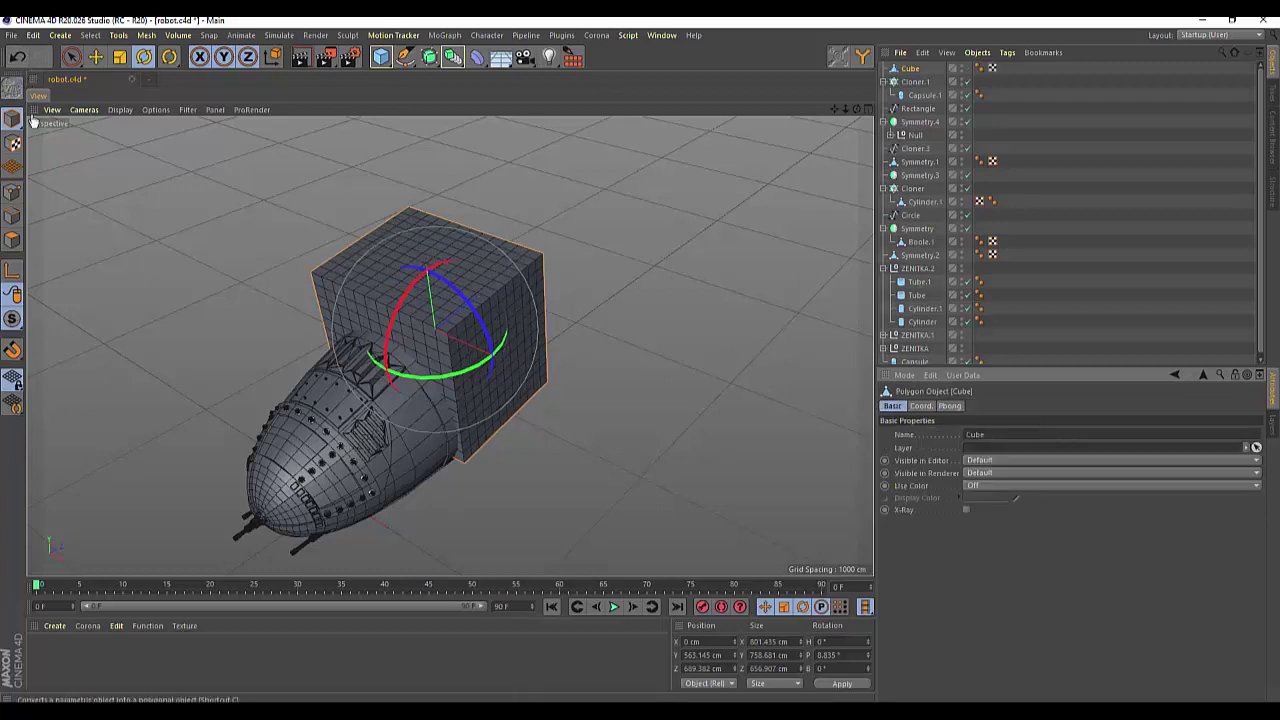
Step: Switch to polygon mode and a four-view layout framing the cube in the front view
{"action": "left_click", "coordinate": [12, 240]}
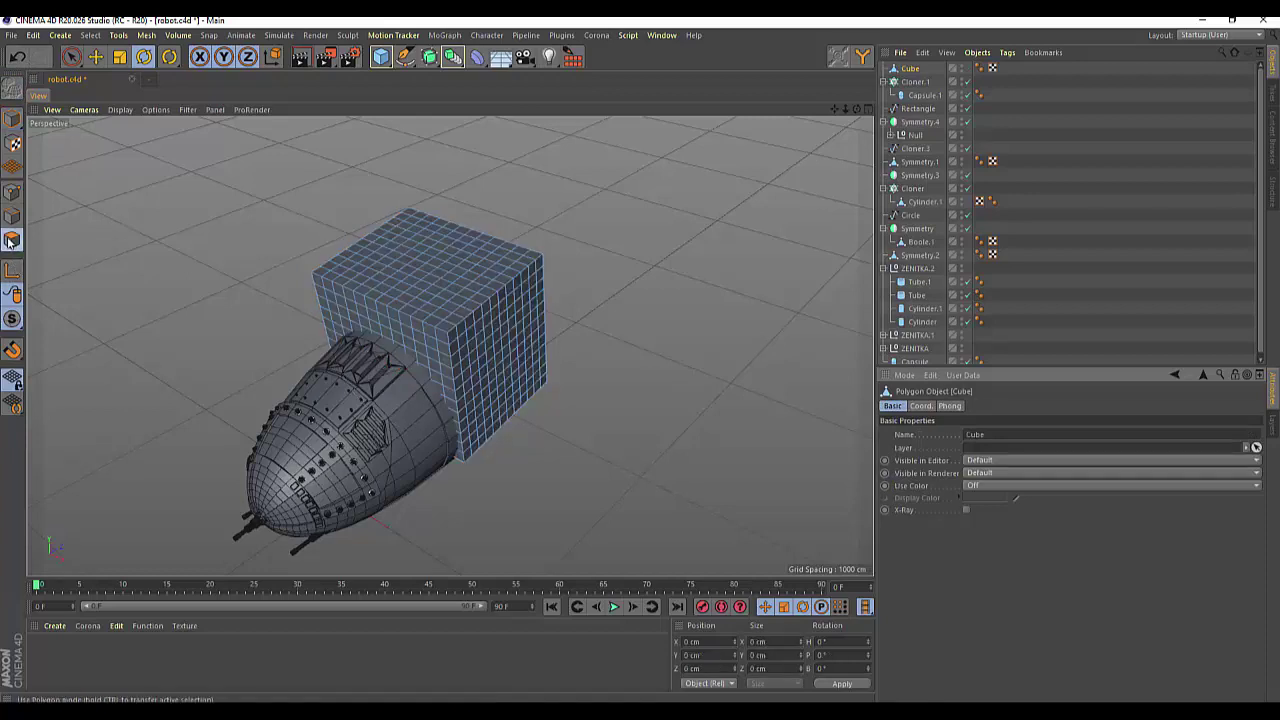
{"action": "left_click", "coordinate": [868, 110]}
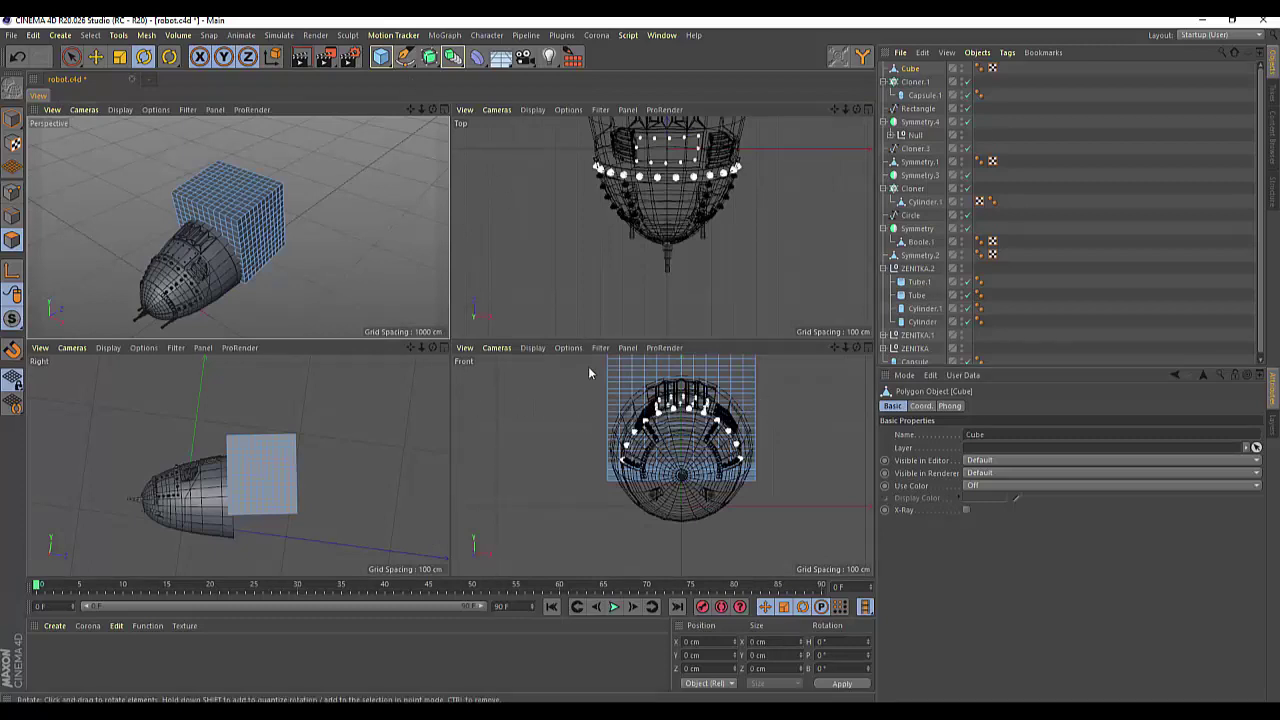
{"action": "scroll", "coordinate": [583, 366], "scroll_direction": "down", "scroll_amount": 3}
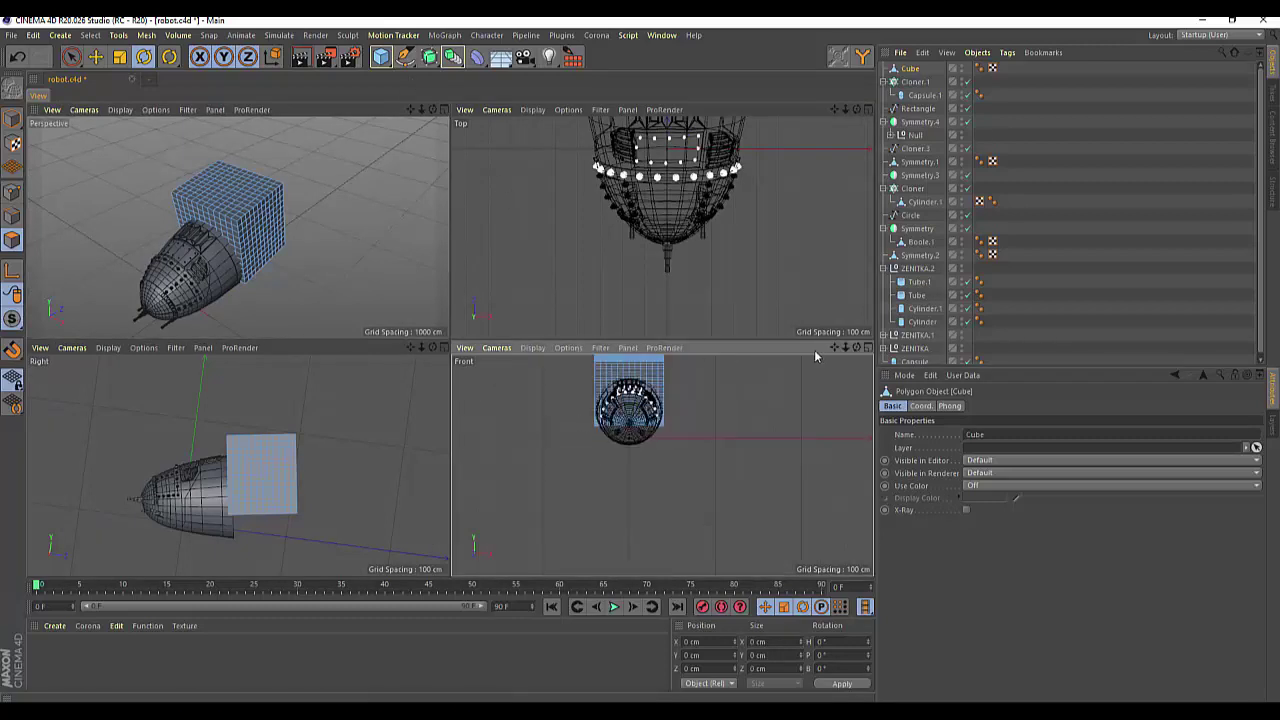
{"action": "middle_click_drag", "start_coordinate": [583, 366], "coordinate": [583, 416], "text": "alt"}
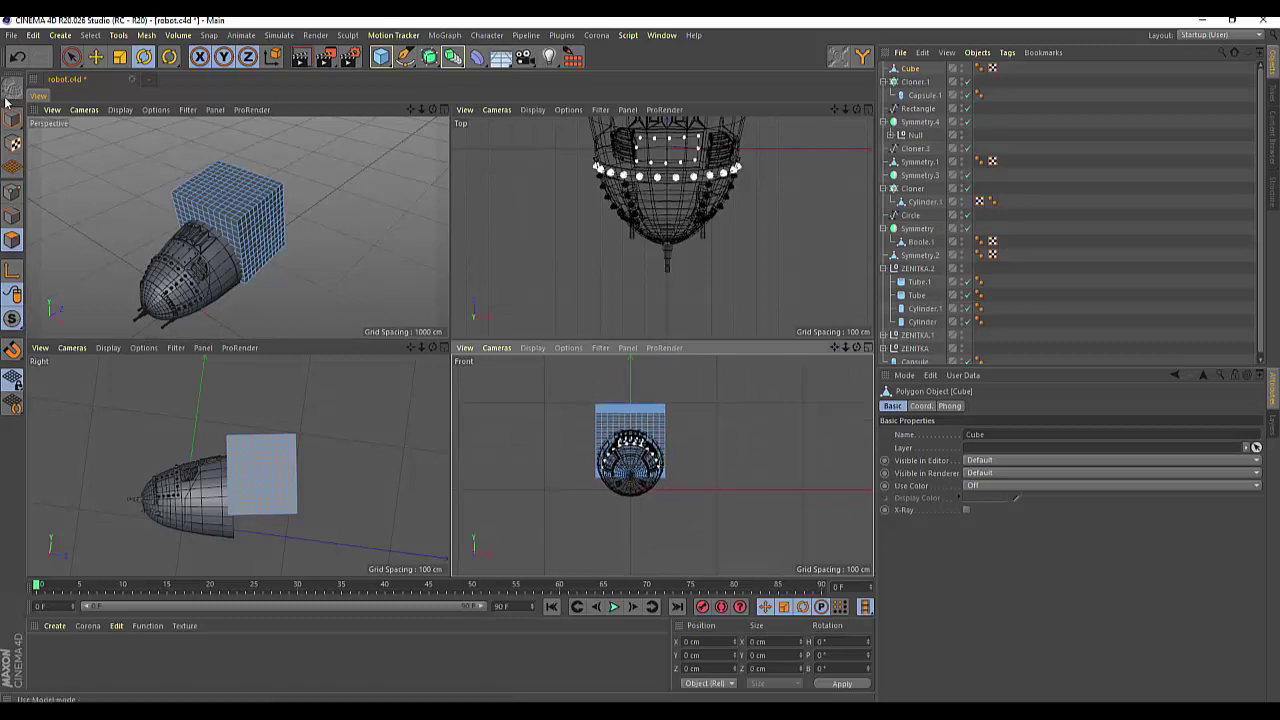
Step: Rectangle-select the left half of the cube's polygons and delete them
{"action": "left_click_drag", "start_coordinate": [71, 56], "coordinate": [130, 98]}
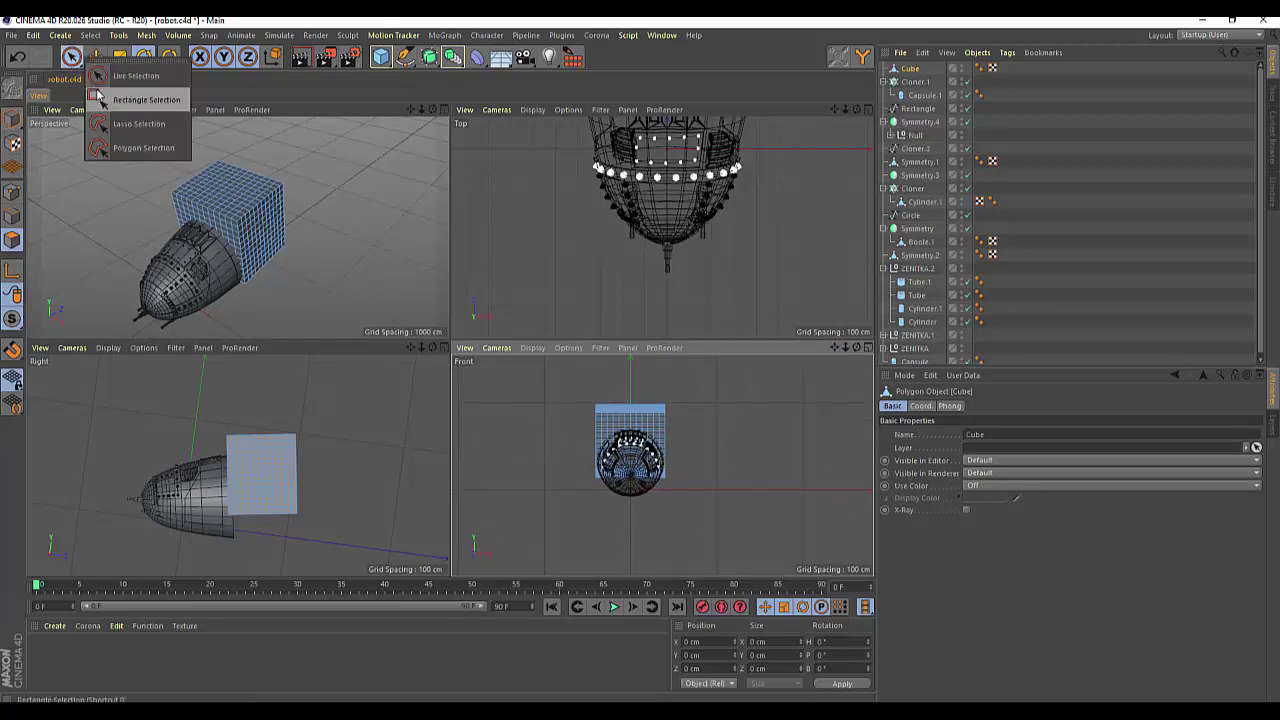
{"action": "left_click_drag", "start_coordinate": [561, 378], "coordinate": [633, 604]}
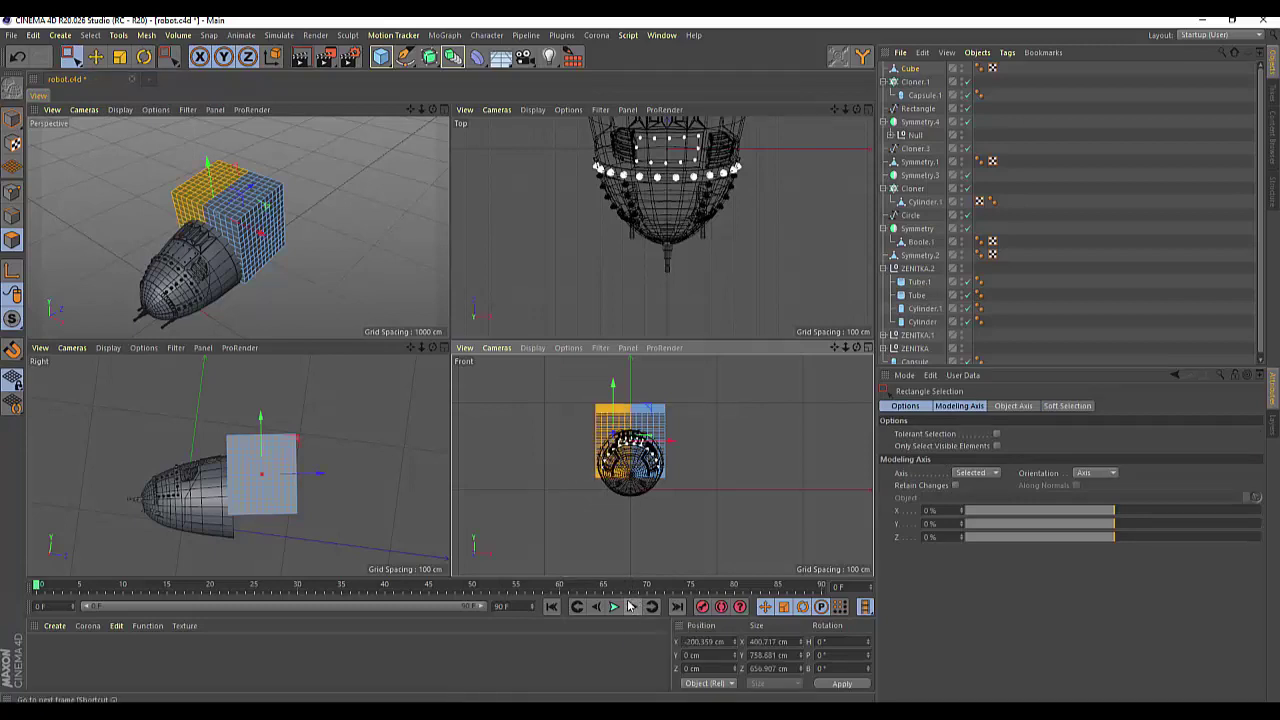
{"action": "key", "text": "ctrl+shift+a"}
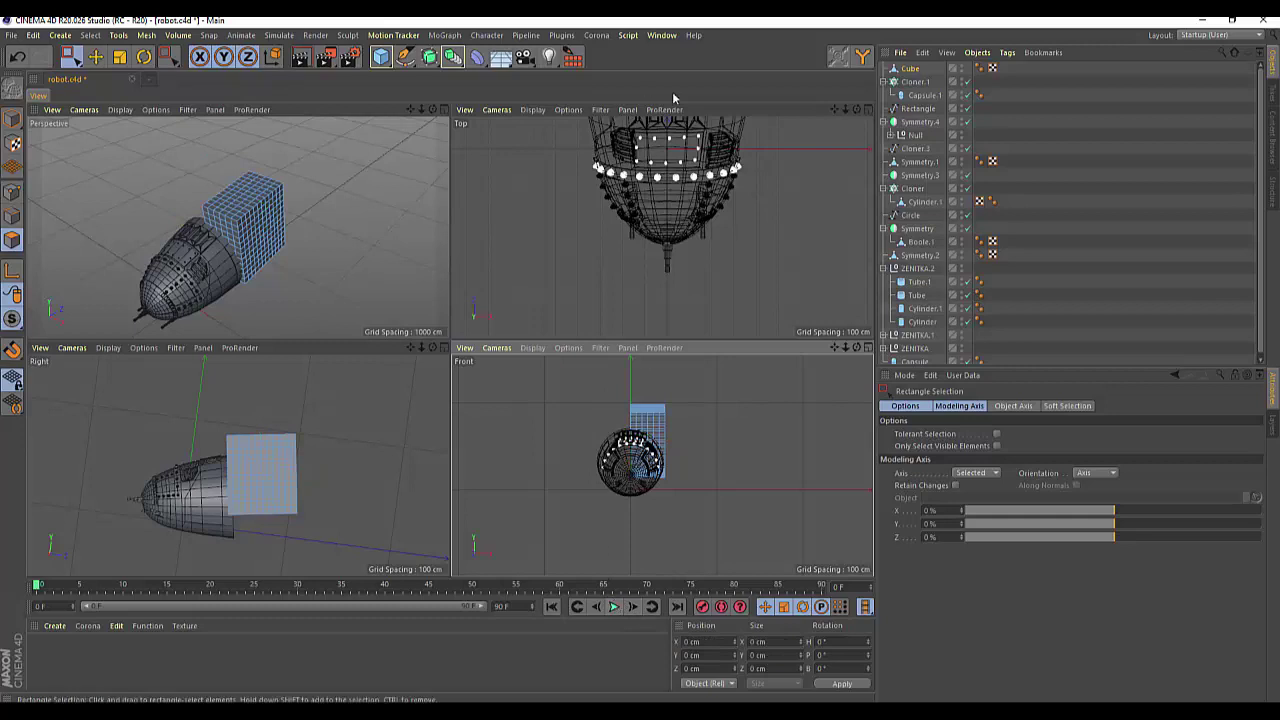
{"action": "left_click", "coordinate": [906, 68]}
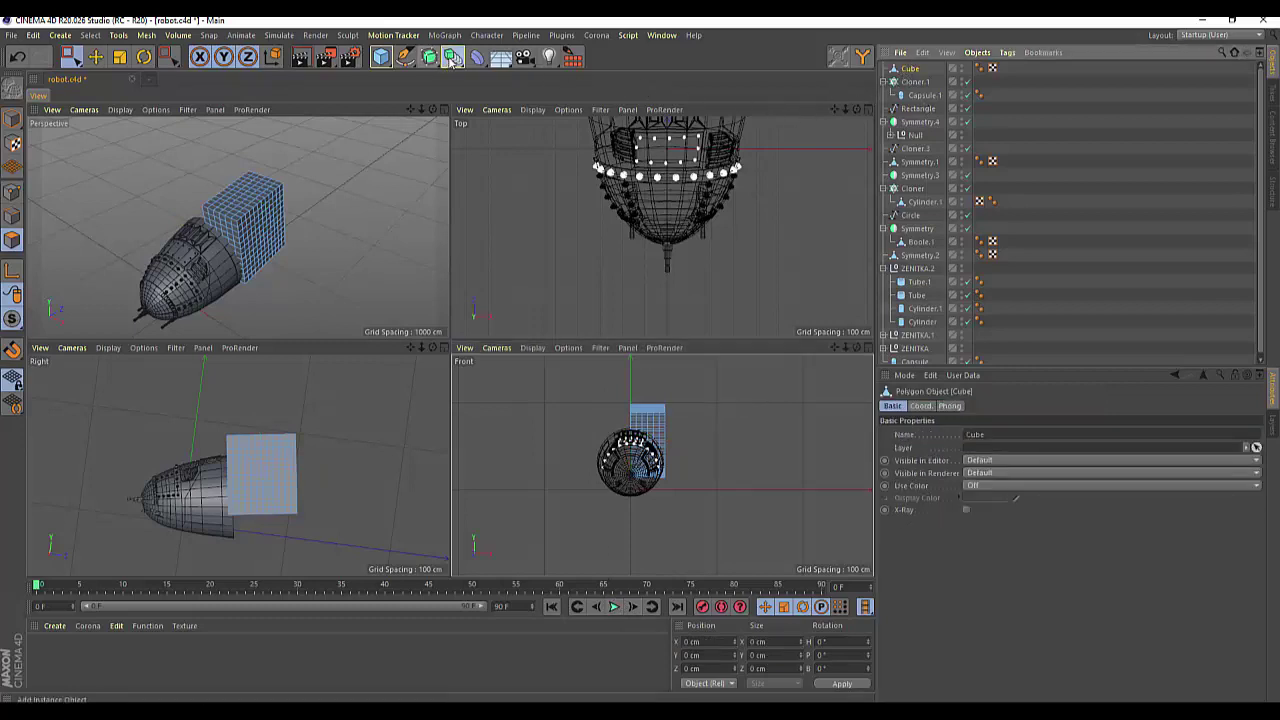
Step: Add a Symmetry generator and place the Cube inside Symmetry.5
{"action": "left_click", "coordinate": [455, 60]}
{"action": "left_click", "coordinate": [603, 128]}
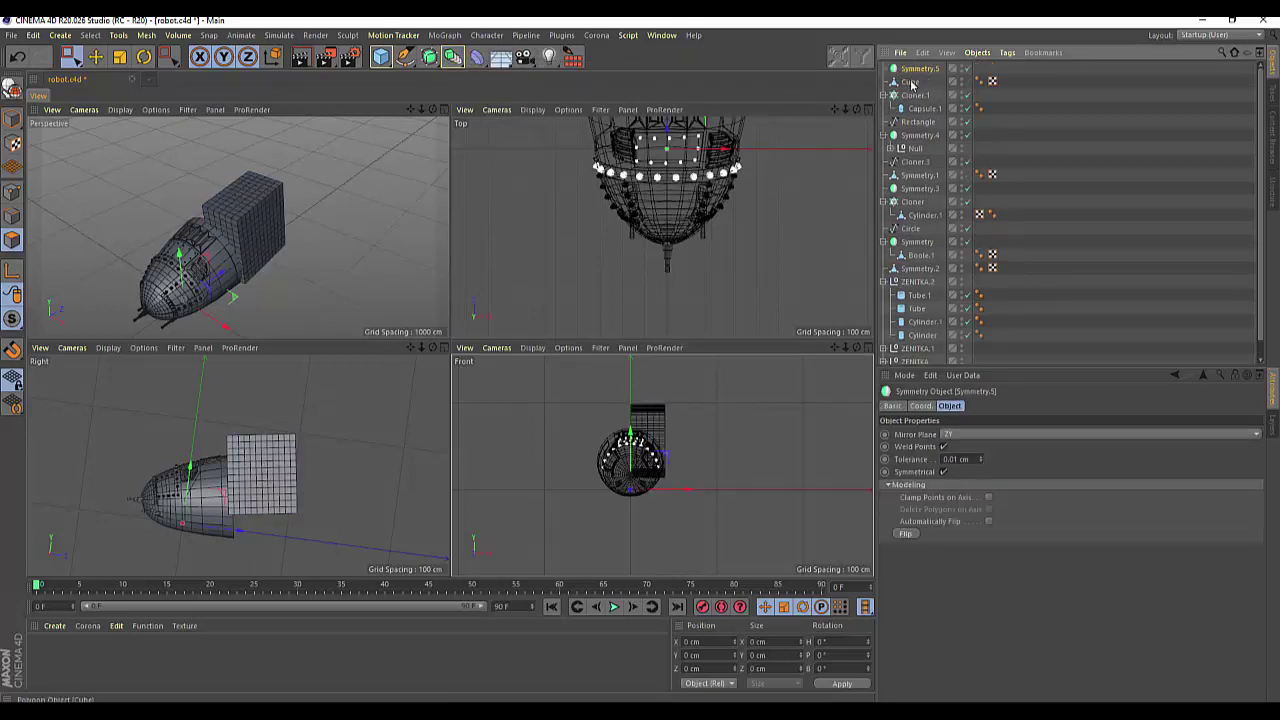
{"action": "left_click_drag", "start_coordinate": [912, 78], "coordinate": [912, 76]}
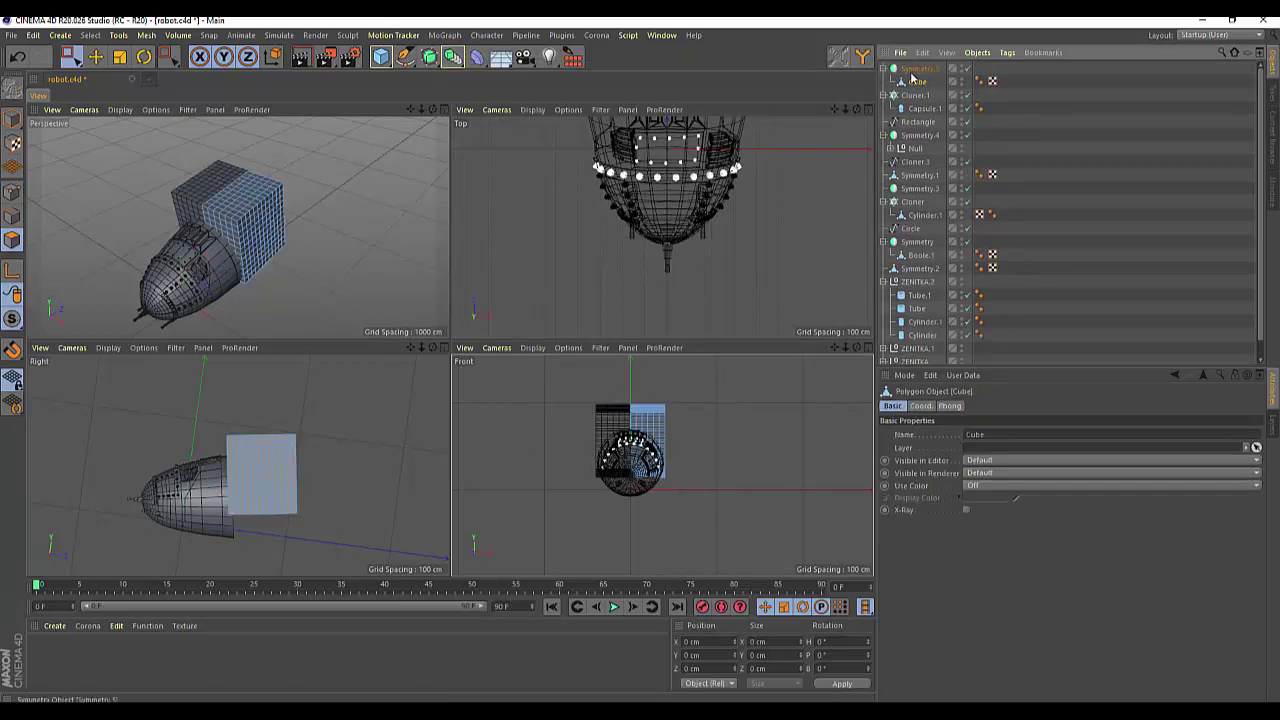
{"action": "left_click", "coordinate": [913, 72]}
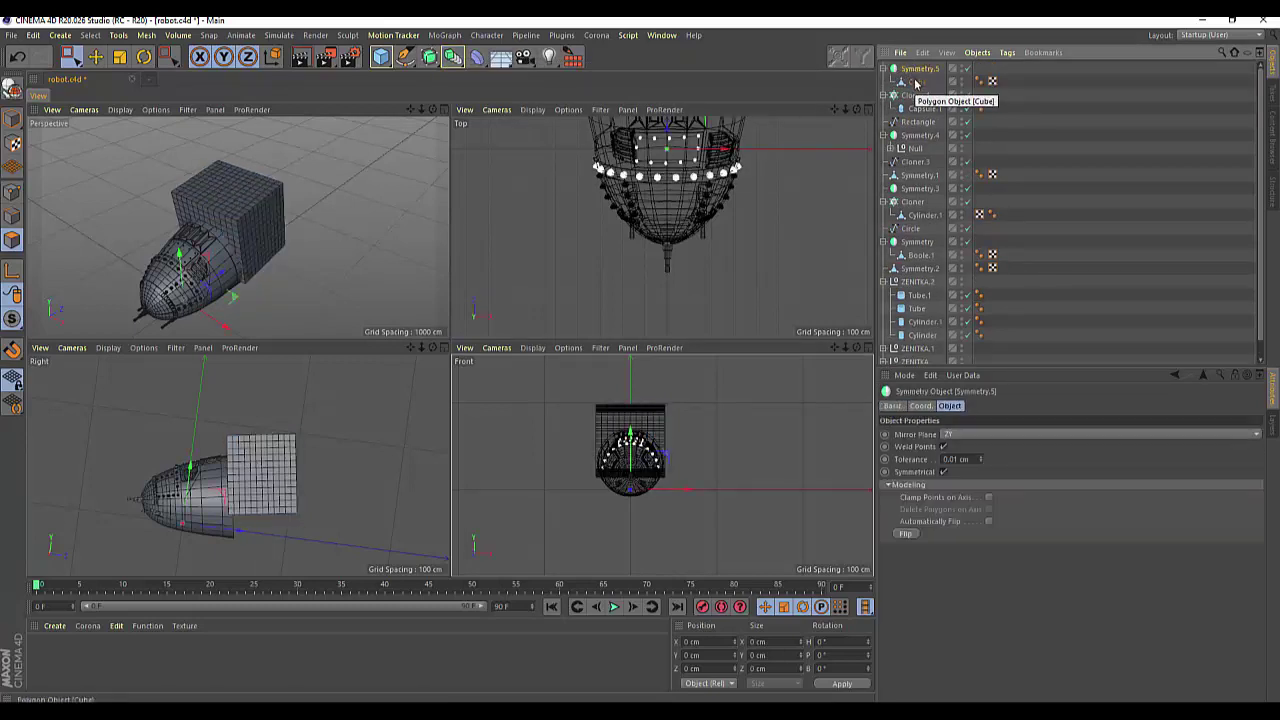
{"action": "left_click", "coordinate": [914, 80]}
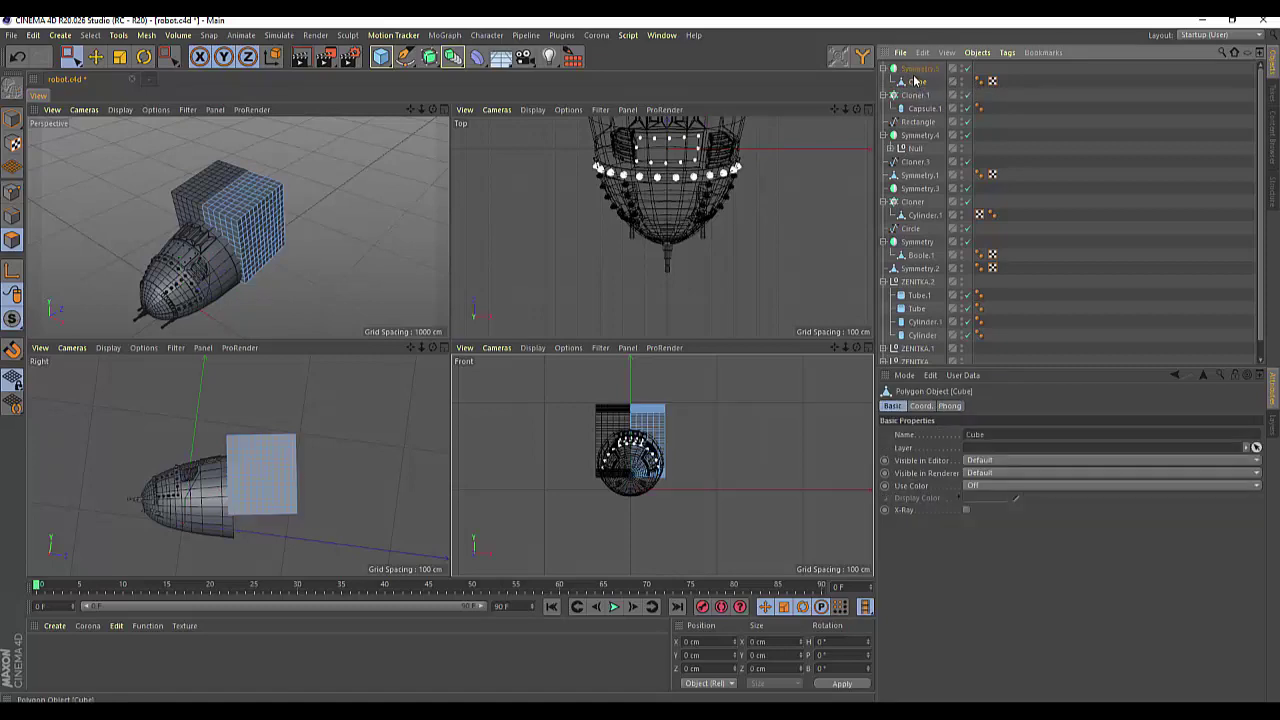
Step: Maximise the Perspective view and orbit to a lower angle on the robot
{"action": "left_click", "coordinate": [444, 110]}
{"action": "left_click_drag", "start_coordinate": [856, 109], "coordinate": [870, 112]}
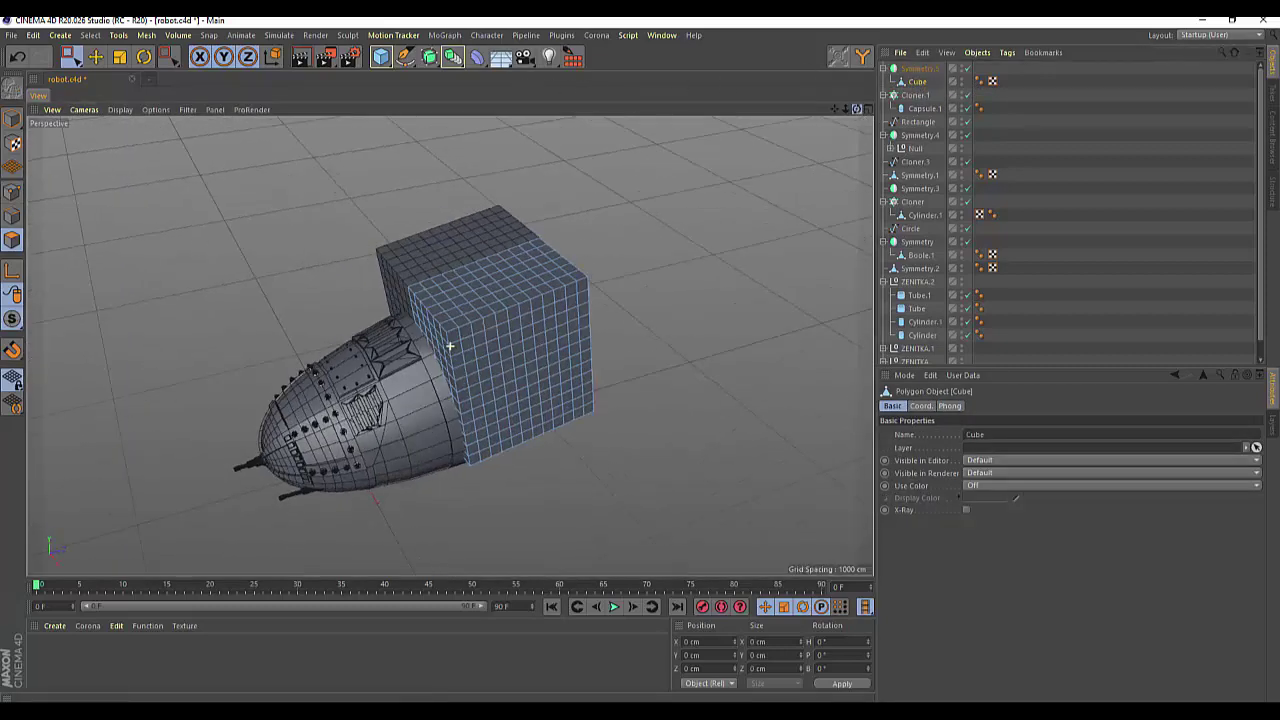
{"action": "left_click_drag", "start_coordinate": [450, 345], "coordinate": [836, 138], "text": "alt"}
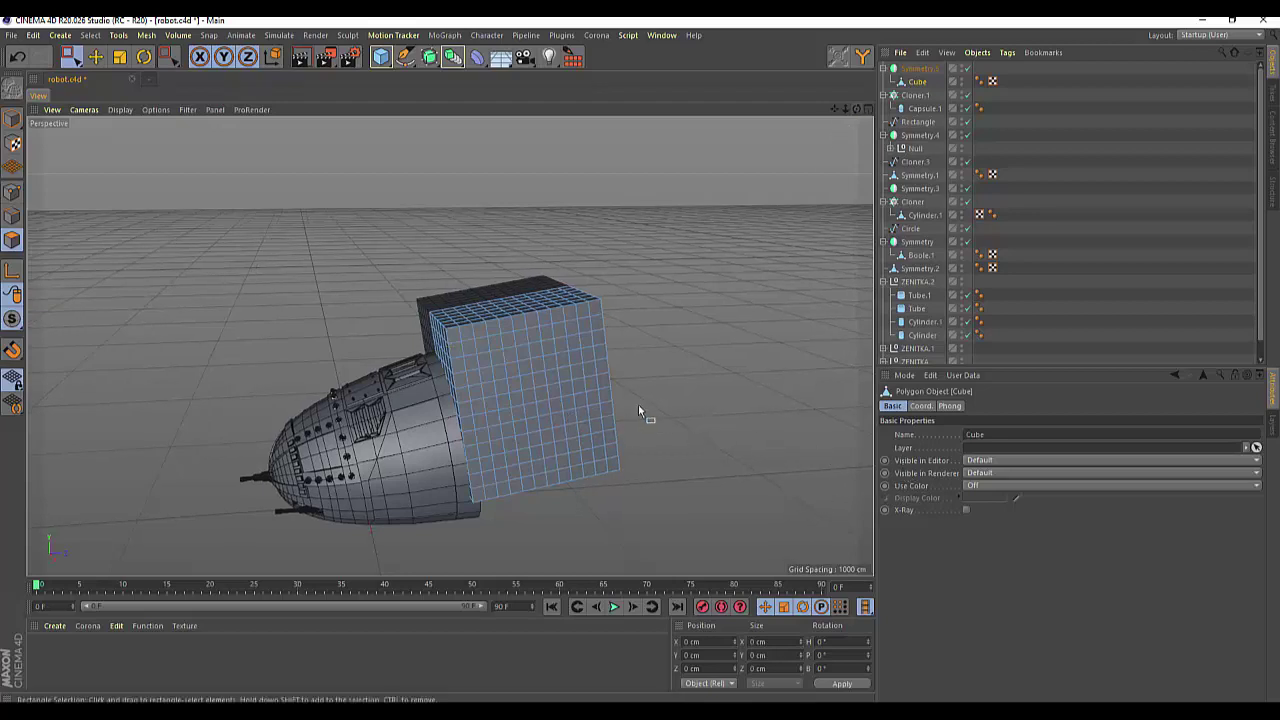
Step: Live-select a block of polygons on the cube's front face
{"action": "left_click", "coordinate": [12, 118]}
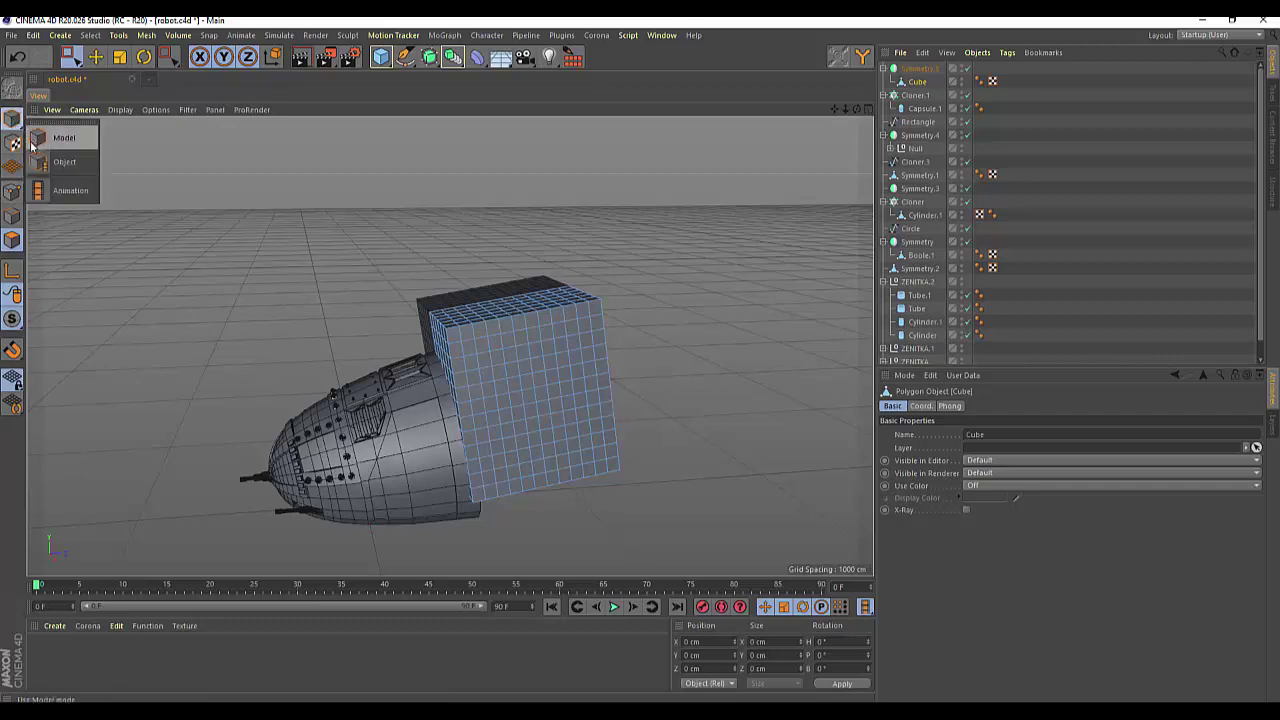
{"action": "left_click", "coordinate": [68, 58]}
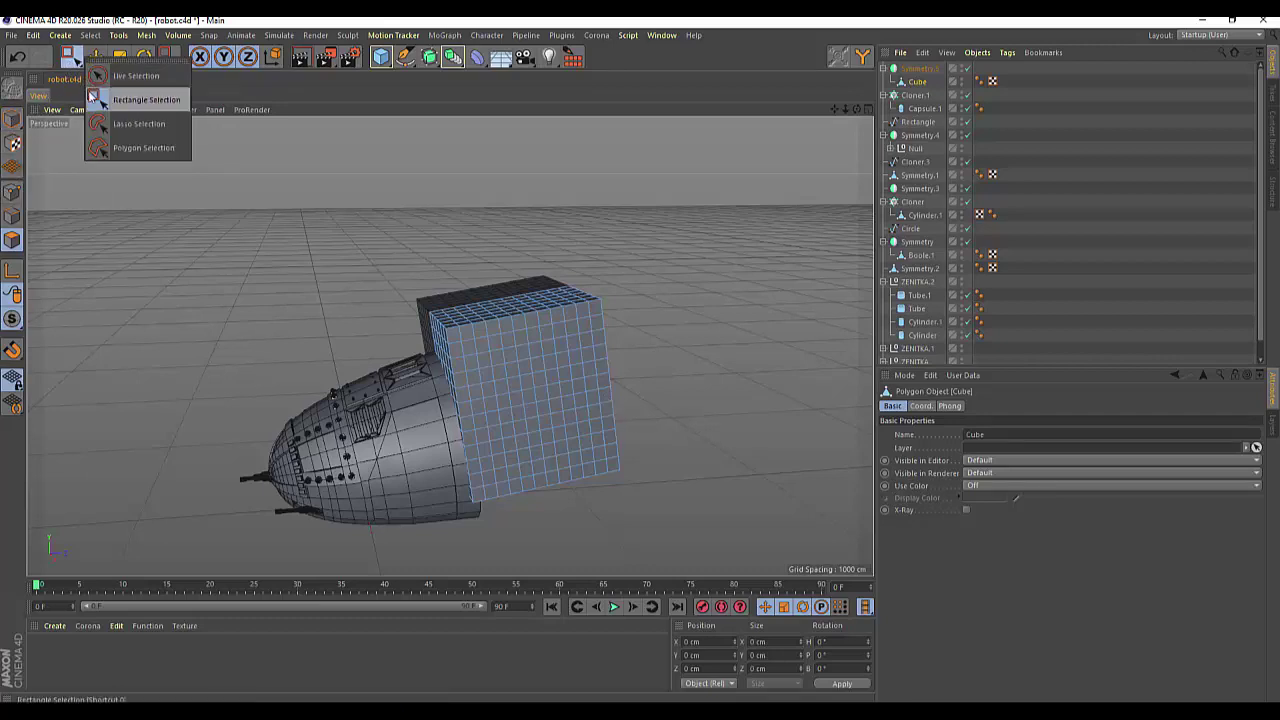
{"action": "left_click", "coordinate": [93, 96]}
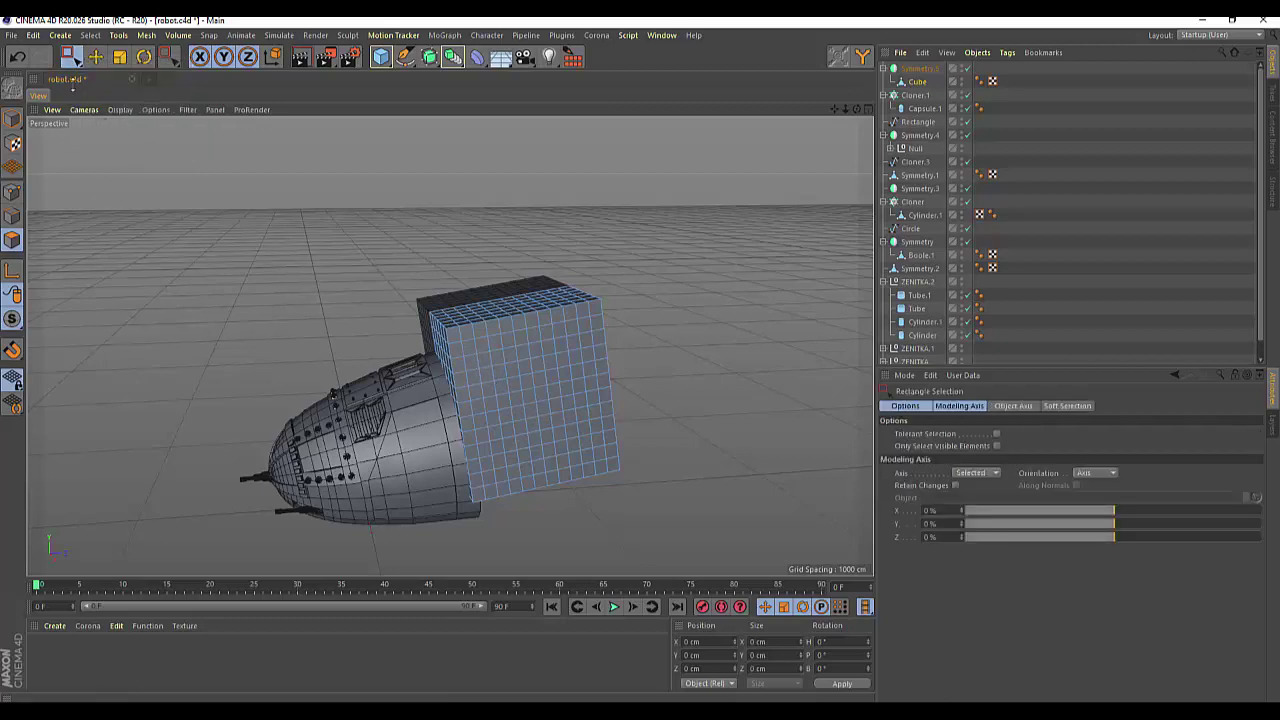
{"action": "left_click", "coordinate": [68, 58]}
{"action": "left_click", "coordinate": [130, 76]}
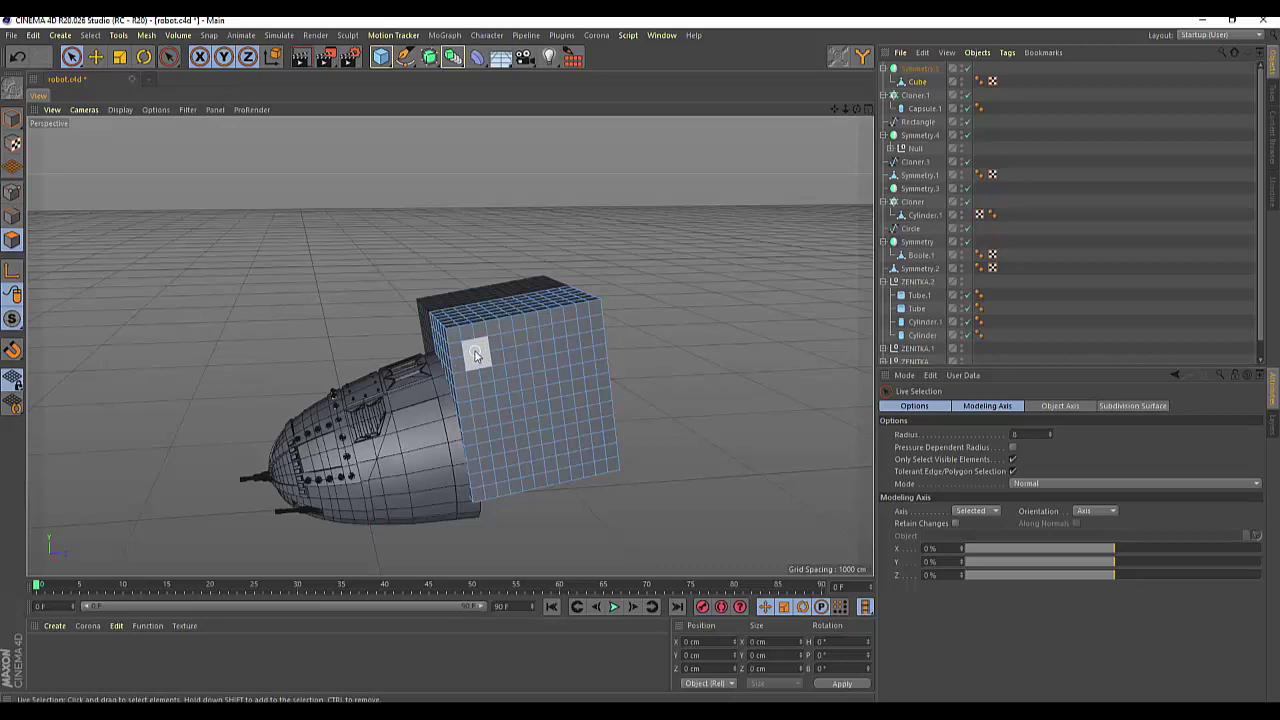
{"action": "left_click", "coordinate": [476, 355]}
{"action": "left_click_drag", "start_coordinate": [483, 352], "coordinate": [588, 340]}
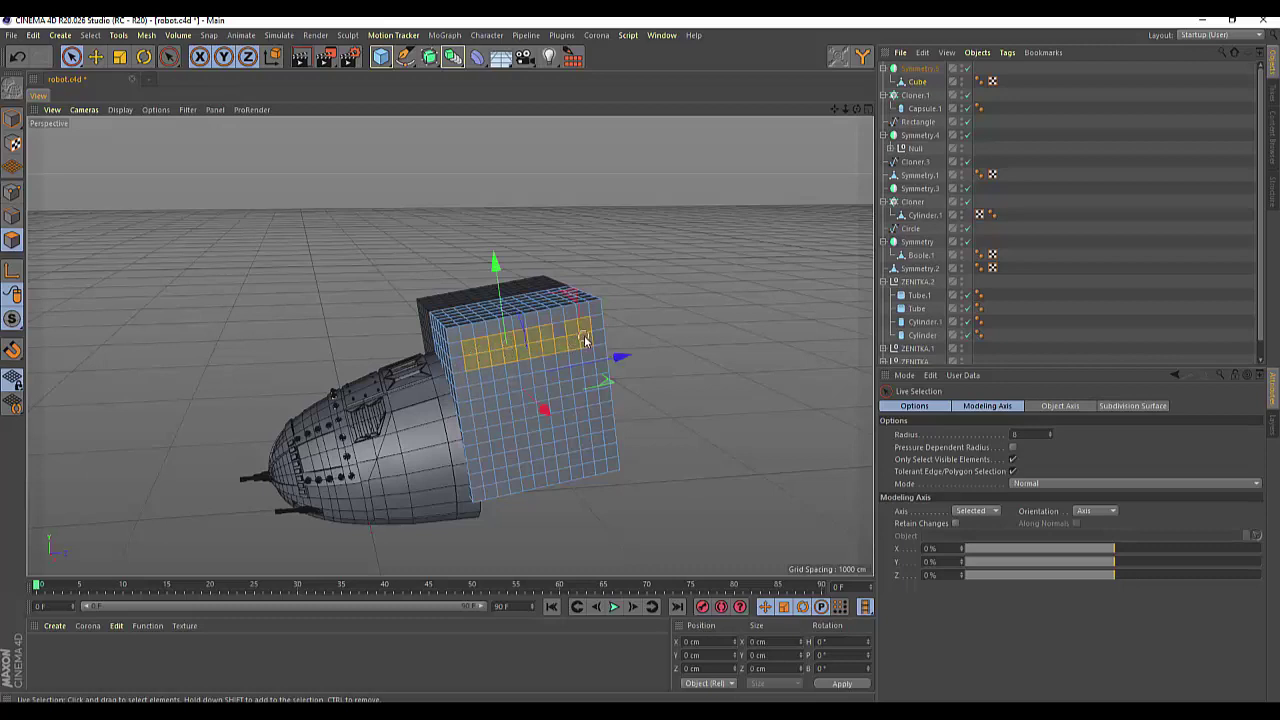
{"action": "mouse_move", "coordinate": [490, 355]}
{"action": "left_mouse_down"}
{"action": "mouse_move", "coordinate": [473, 381]}
{"action": "mouse_move", "coordinate": [590, 356]}
{"action": "left_mouse_up"}
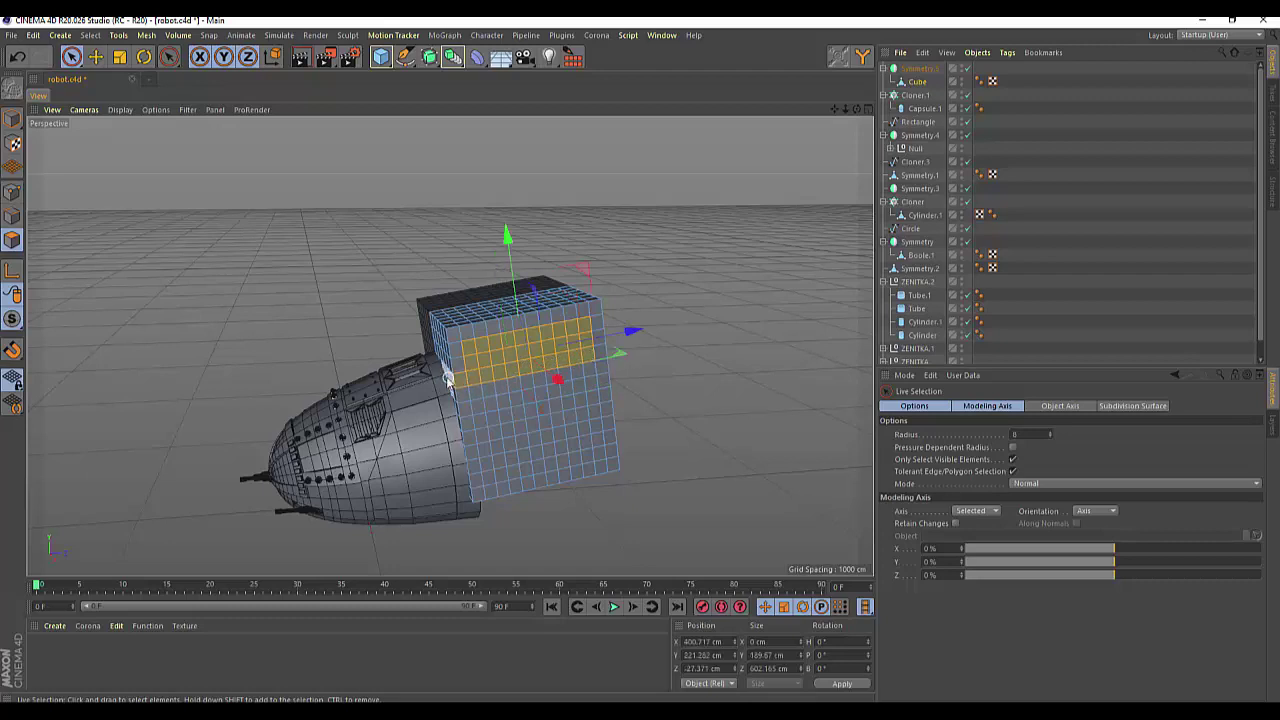
{"action": "left_click", "coordinate": [458, 383], "text": "shift"}
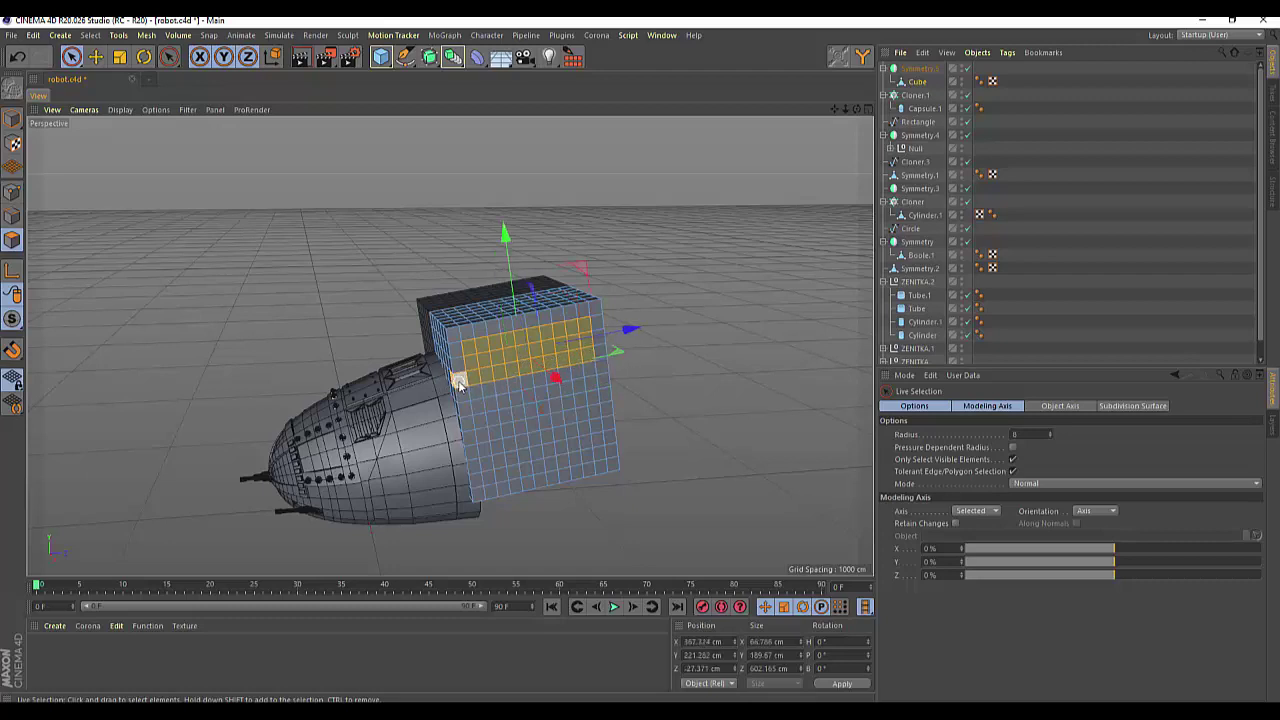
{"action": "mouse_move", "coordinate": [458, 385]}
{"action": "left_mouse_down", "text": "ctrl"}
{"action": "mouse_move", "coordinate": [490, 418]}
{"action": "mouse_move", "coordinate": [505, 470]}
{"action": "mouse_move", "coordinate": [589, 457]}
{"action": "mouse_move", "coordinate": [499, 410]}
{"action": "mouse_move", "coordinate": [592, 388]}
{"action": "mouse_move", "coordinate": [590, 450]}
{"action": "mouse_move", "coordinate": [550, 430]}
{"action": "mouse_move", "coordinate": [565, 405]}
{"action": "mouse_move", "coordinate": [540, 445]}
{"action": "mouse_move", "coordinate": [532, 410]}
{"action": "mouse_move", "coordinate": [523, 430]}
{"action": "left_mouse_up", "text": "ctrl"}
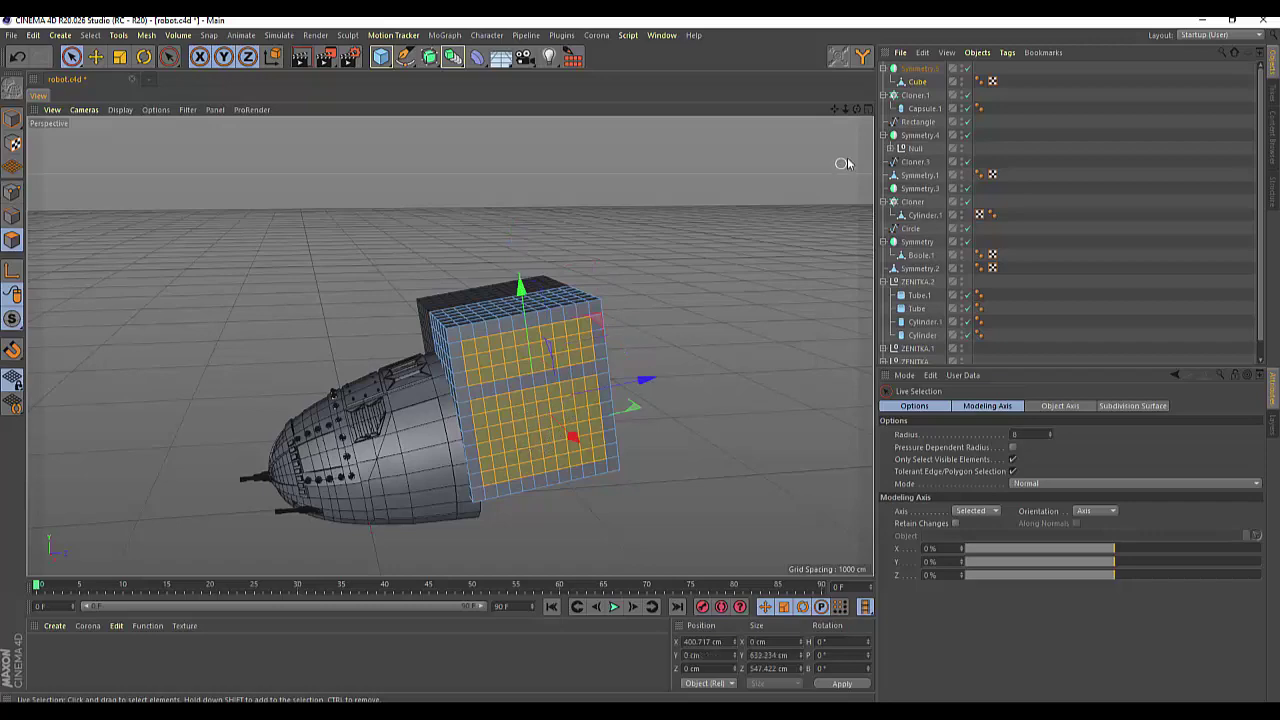
Step: Shift the selected polygons about 18 cm along X and deselect them
{"action": "left_click_drag", "start_coordinate": [858, 117], "coordinate": [786, 182]}
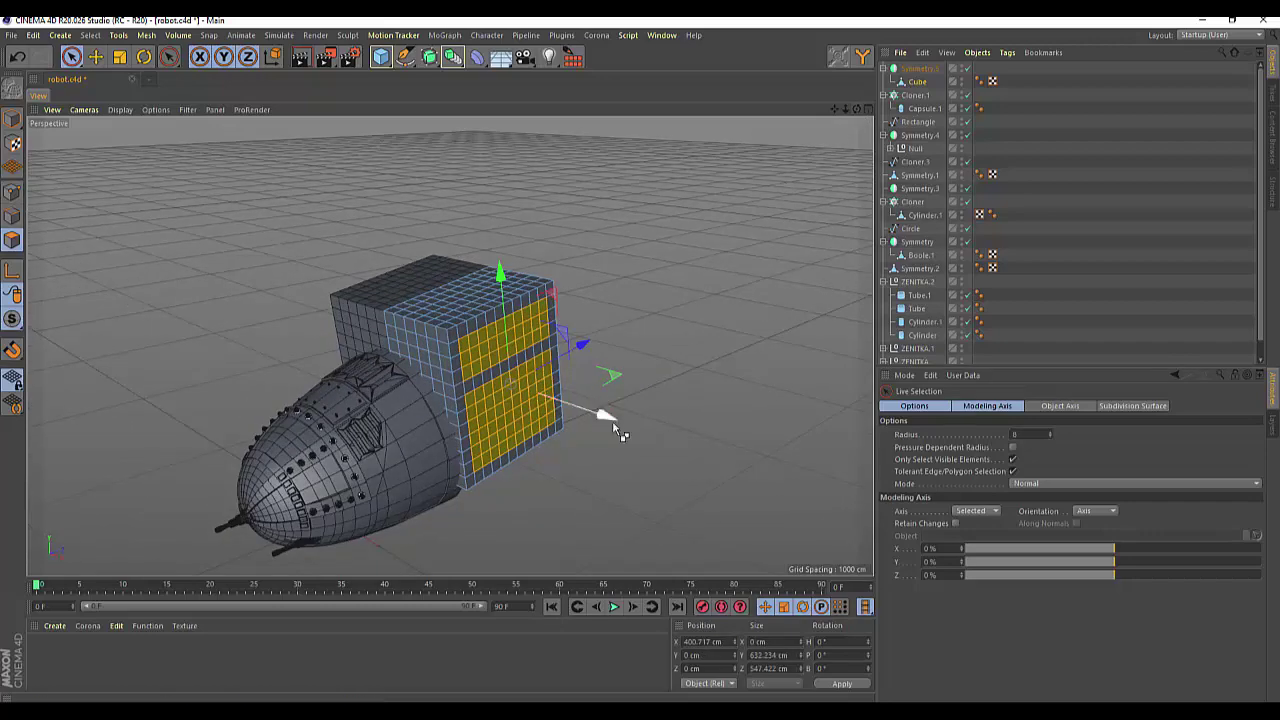
{"action": "left_click_drag", "start_coordinate": [610, 420], "coordinate": [615, 428]}
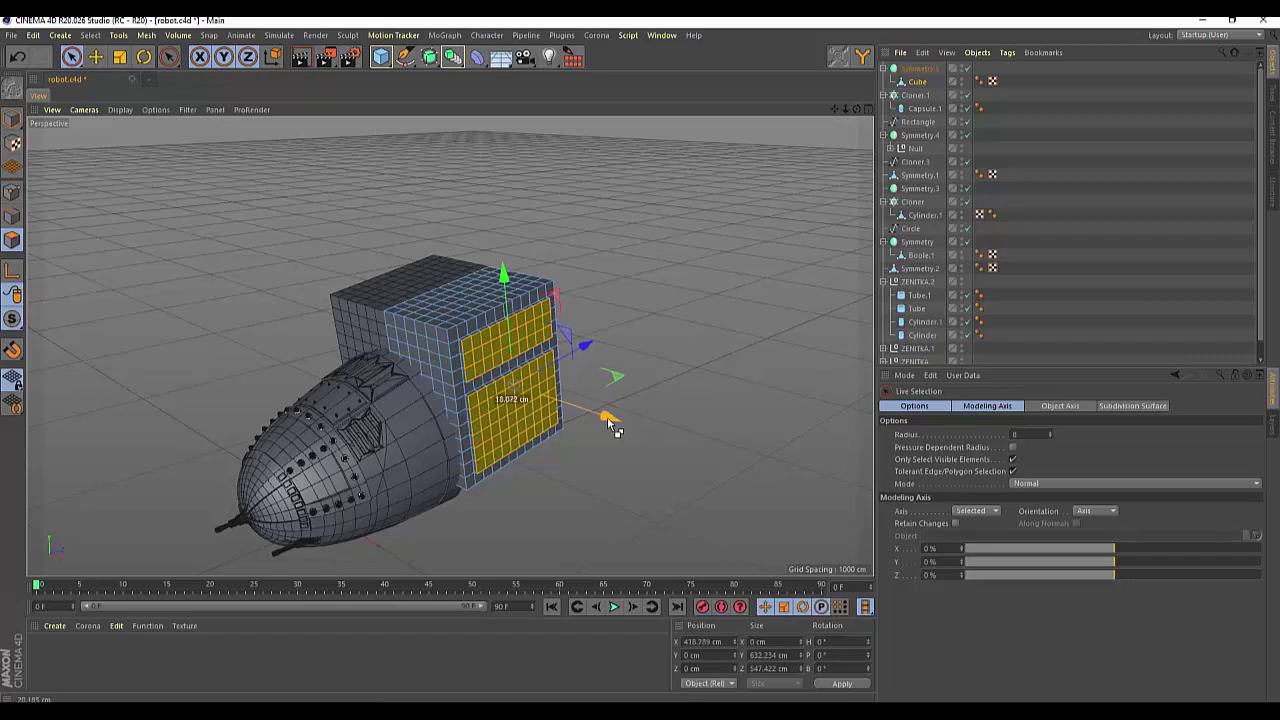
{"action": "left_click", "coordinate": [637, 451]}
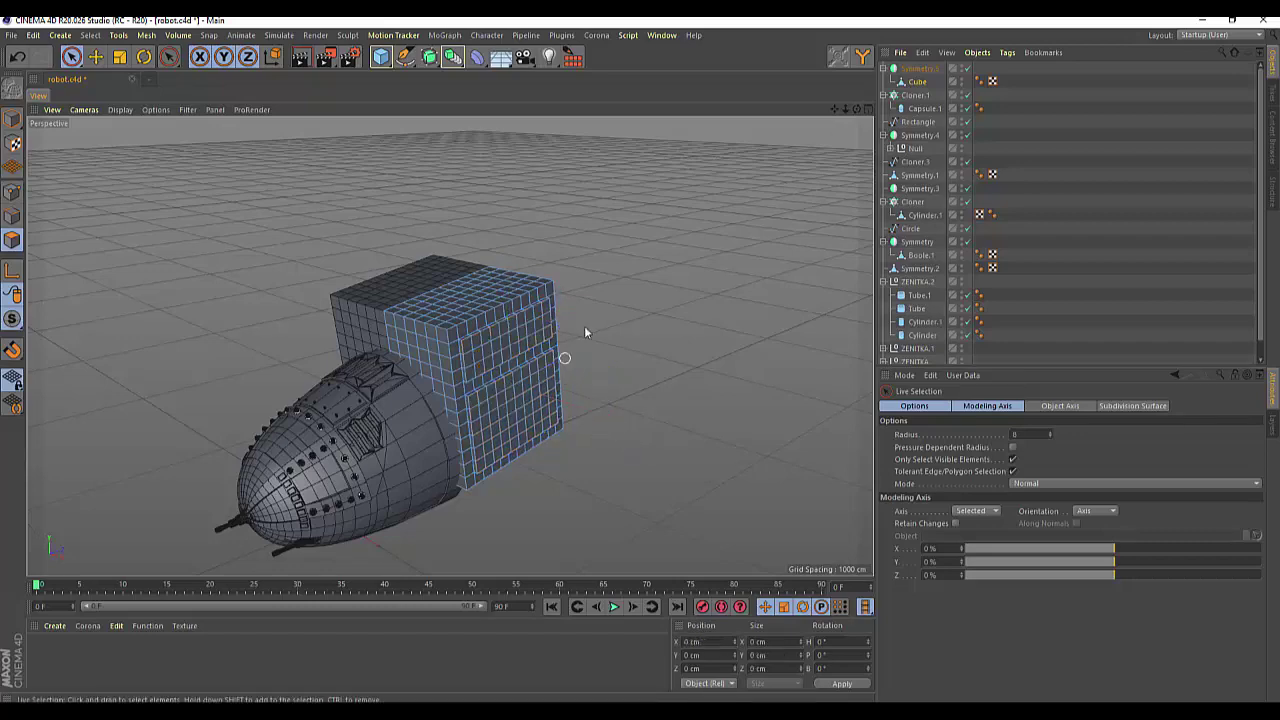
Step: Select an L-shaped band of polygons low on the cube's front face
{"action": "left_click_drag", "start_coordinate": [857, 112], "coordinate": [810, 125]}
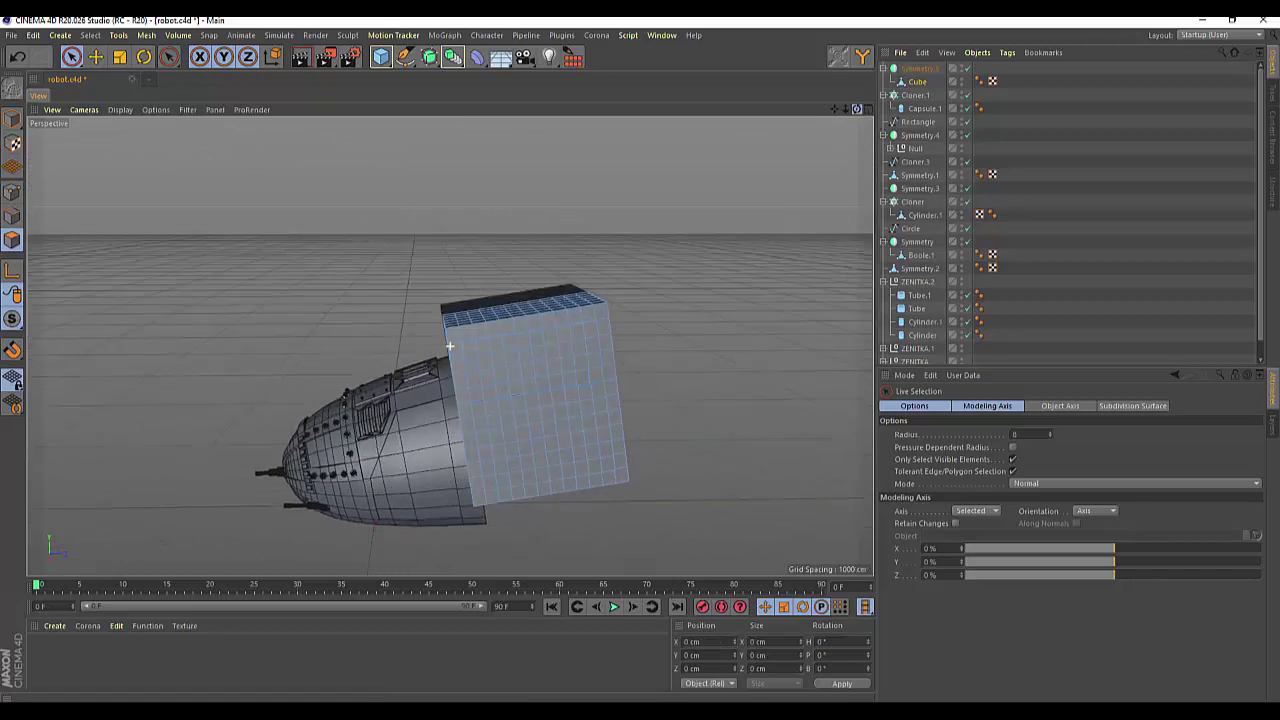
{"action": "left_click", "coordinate": [497, 450]}
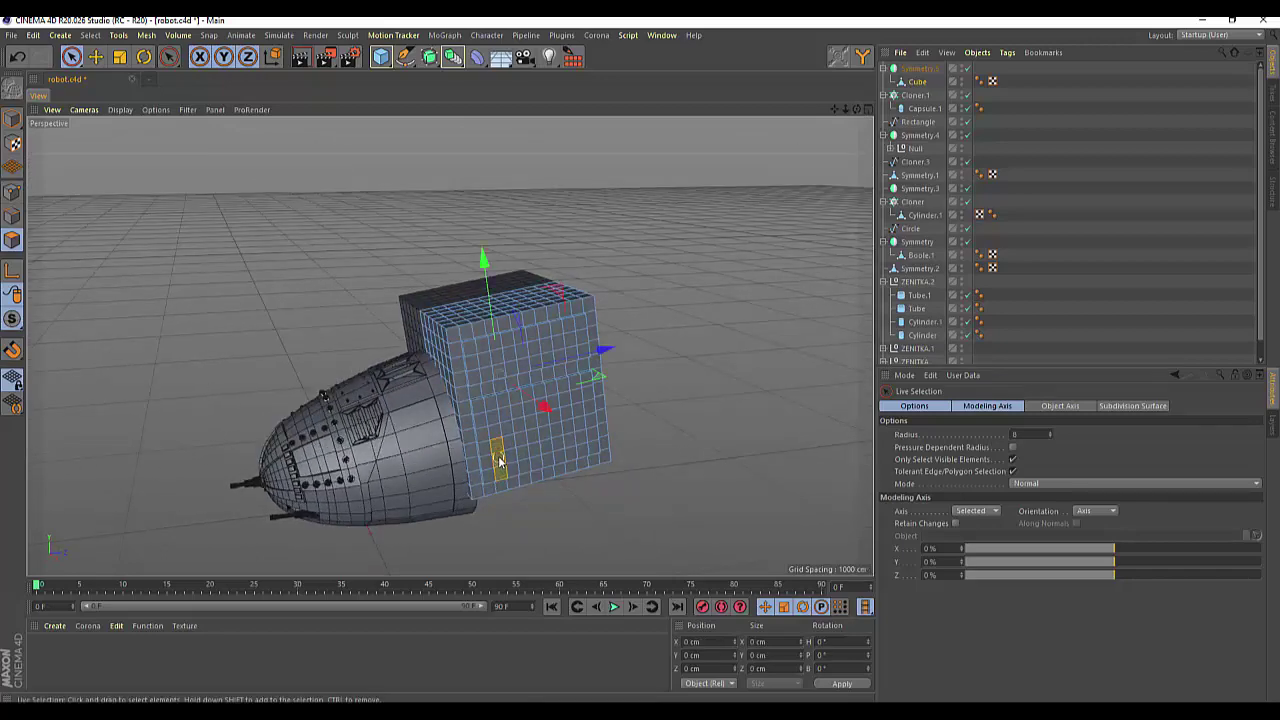
{"action": "mouse_move", "coordinate": [500, 462]}
{"action": "left_mouse_down"}
{"action": "mouse_move", "coordinate": [588, 446]}
{"action": "mouse_move", "coordinate": [585, 426]}
{"action": "mouse_move", "coordinate": [484, 456]}
{"action": "mouse_move", "coordinate": [489, 476]}
{"action": "left_mouse_up"}
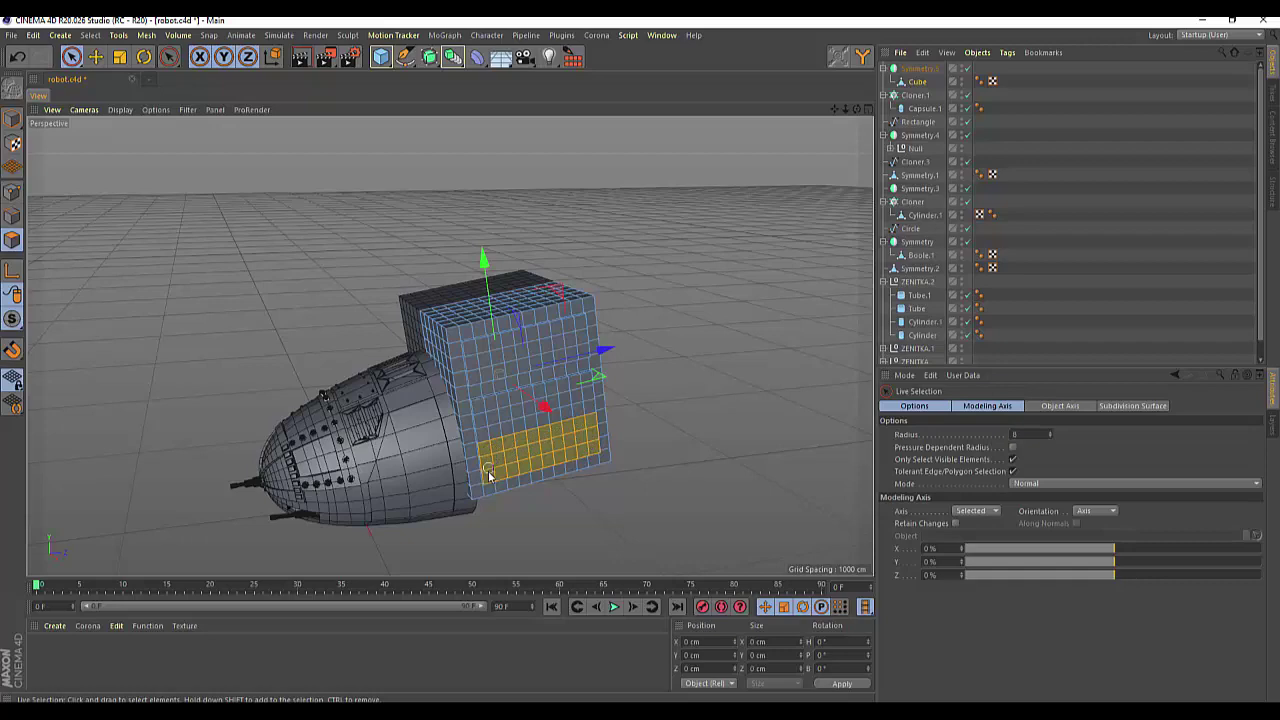
{"action": "right_click", "coordinate": [858, 138]}
{"action": "key", "text": "Escape"}
{"action": "mouse_move", "coordinate": [856, 108]}
{"action": "left_mouse_down"}
{"action": "mouse_move", "coordinate": [450, 345]}
{"action": "mouse_move", "coordinate": [470, 340]}
{"action": "left_mouse_up"}
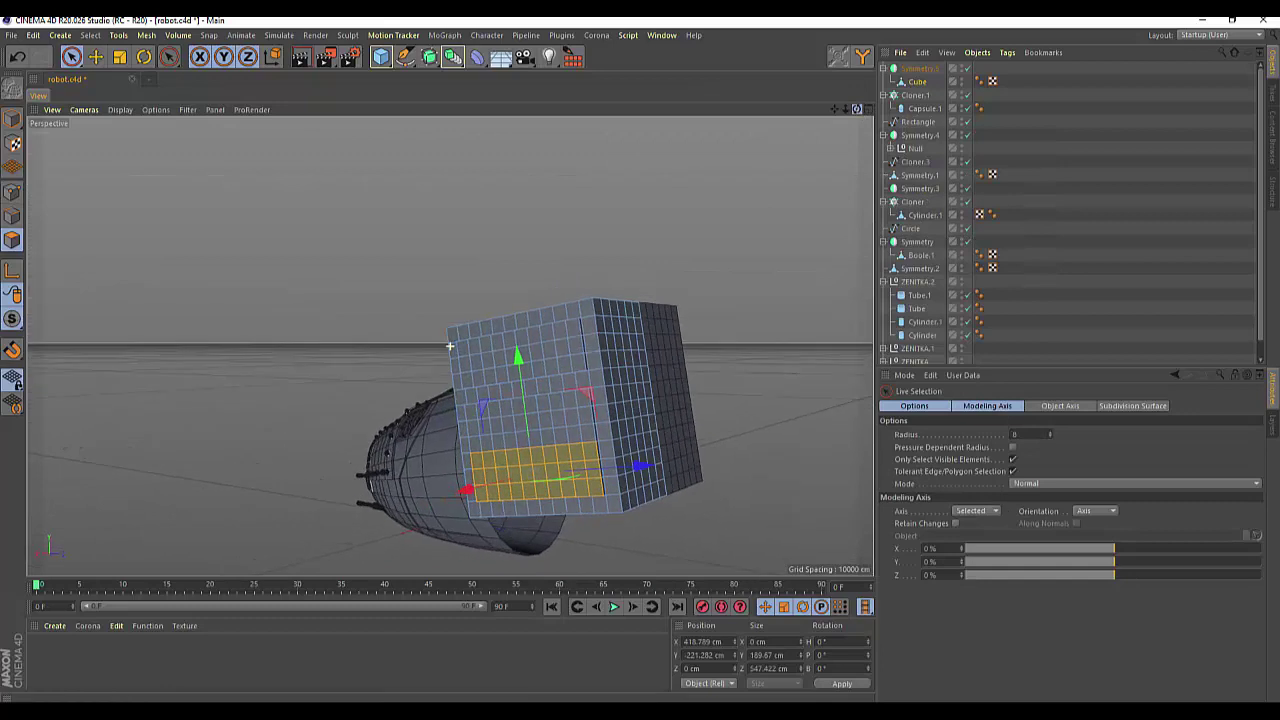
Step: Inner-extrude the selected polygons by 33 cm and nudge them along X
{"action": "right_click", "coordinate": [780, 265]}
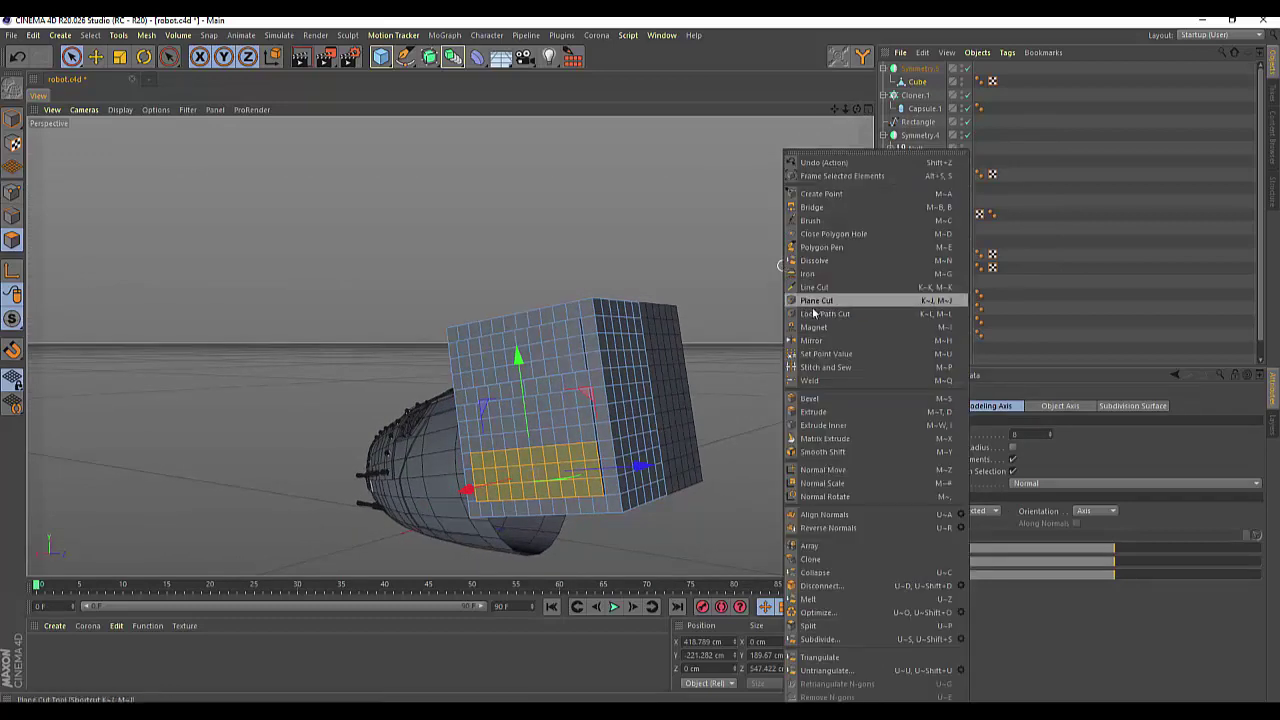
{"action": "left_click", "coordinate": [826, 425]}
{"action": "left_click_drag", "start_coordinate": [530, 470], "coordinate": [560, 470]}
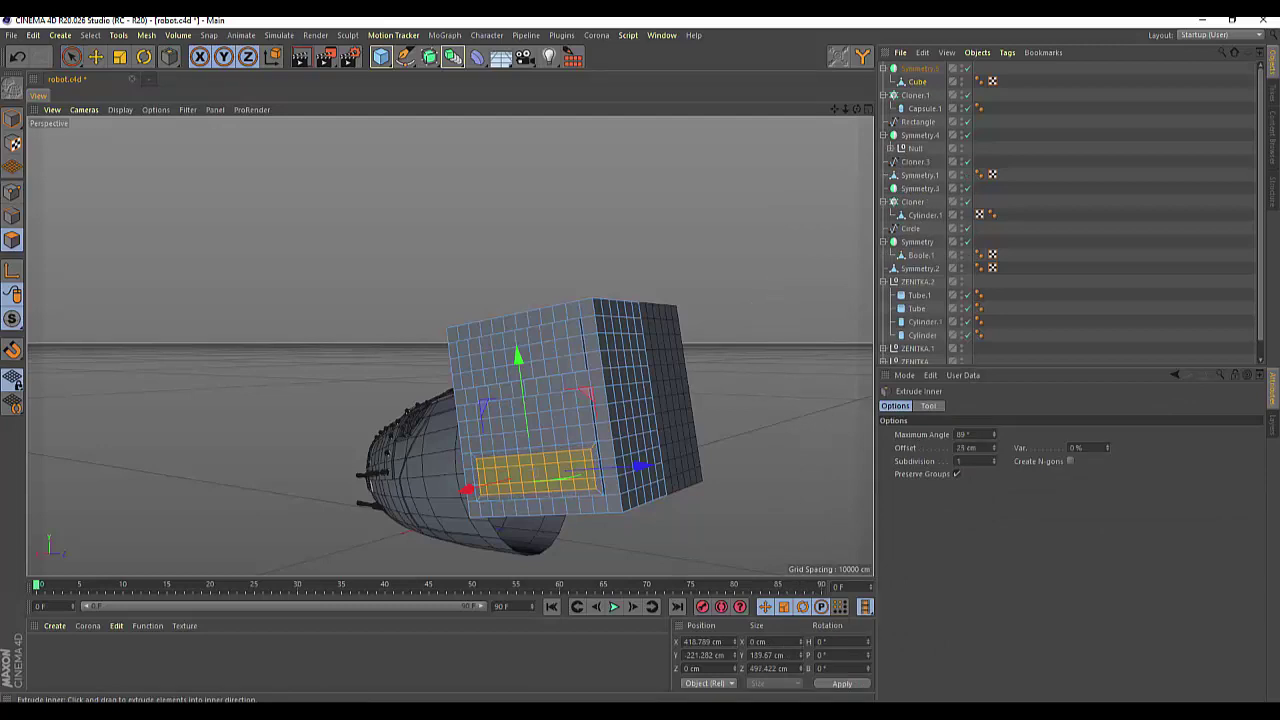
{"action": "mouse_move", "coordinate": [560, 470]}
{"action": "left_mouse_down"}
{"action": "mouse_move", "coordinate": [590, 470]}
{"action": "mouse_move", "coordinate": [570, 470]}
{"action": "left_mouse_up"}
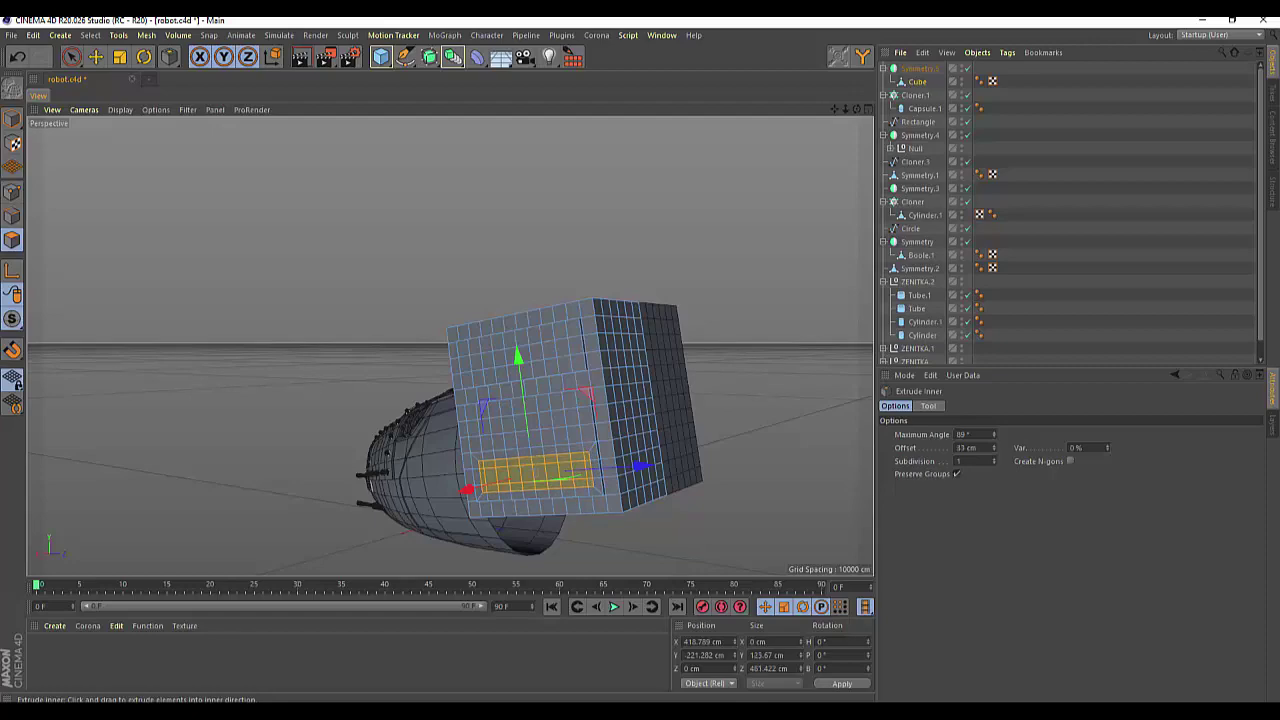
{"action": "mouse_move", "coordinate": [857, 108]}
{"action": "left_mouse_down"}
{"action": "mouse_move", "coordinate": [450, 346]}
{"action": "mouse_move", "coordinate": [557, 529]}
{"action": "left_mouse_up"}
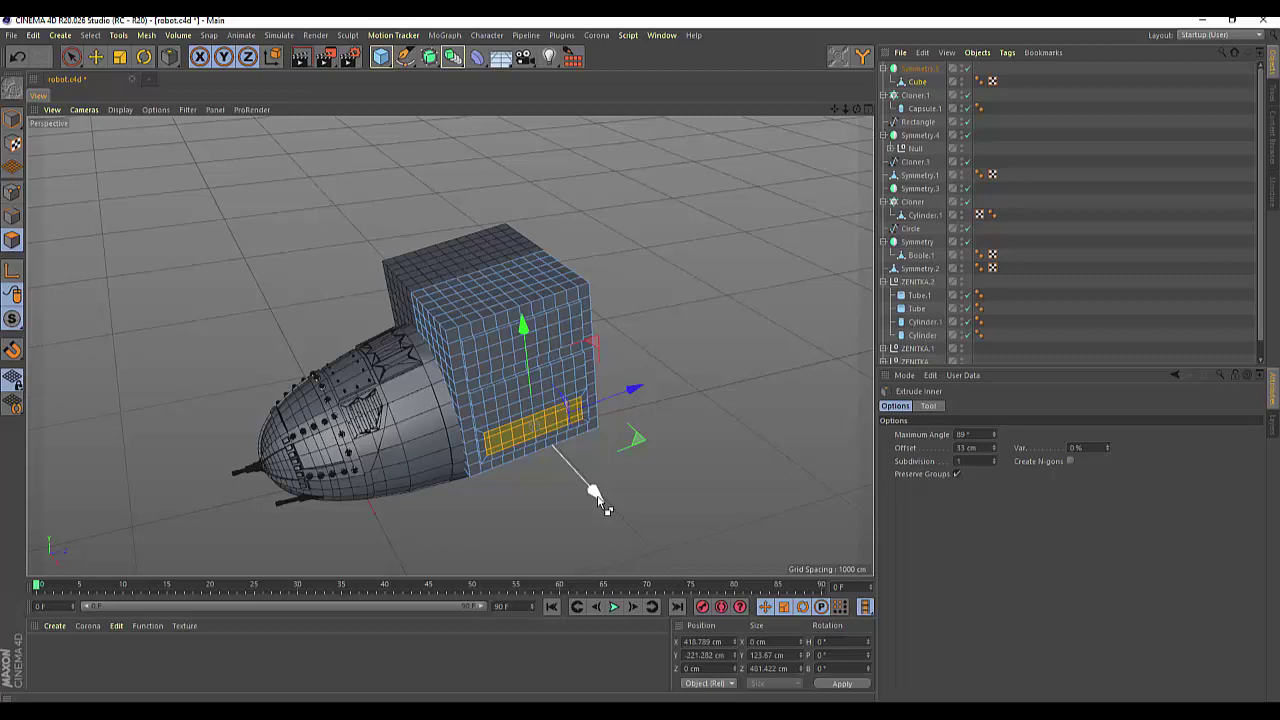
{"action": "left_click_drag", "start_coordinate": [598, 498], "coordinate": [596, 497]}
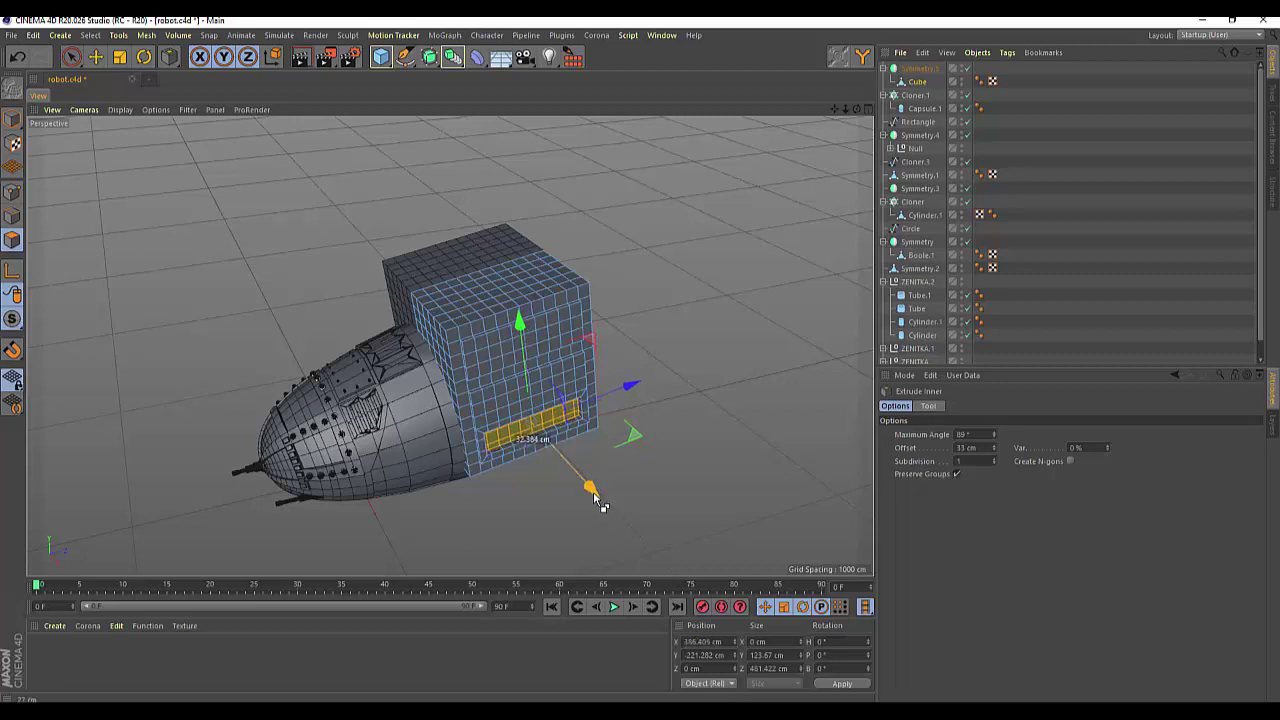
{"action": "left_click_drag", "start_coordinate": [595, 497], "coordinate": [596, 500]}
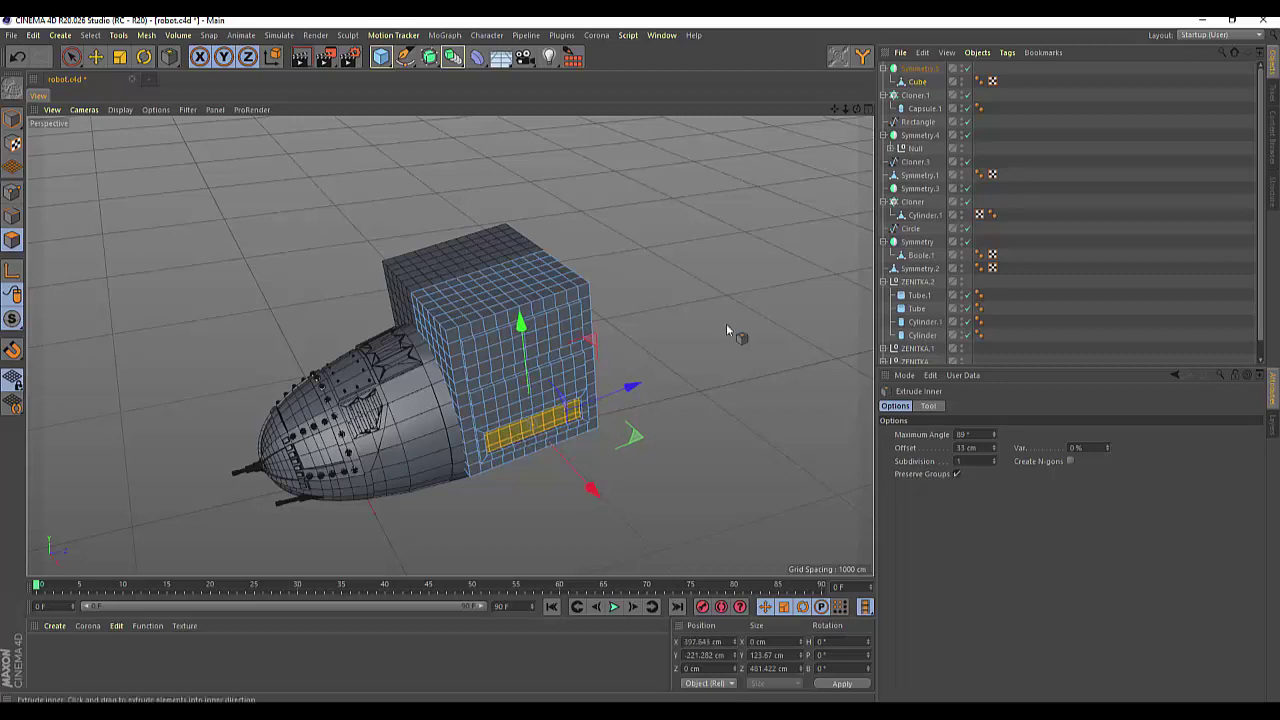
{"action": "mouse_move", "coordinate": [857, 109]}
{"action": "left_mouse_down"}
{"action": "mouse_move", "coordinate": [450, 346]}
{"action": "mouse_move", "coordinate": [41, 347]}
{"action": "left_mouse_up"}
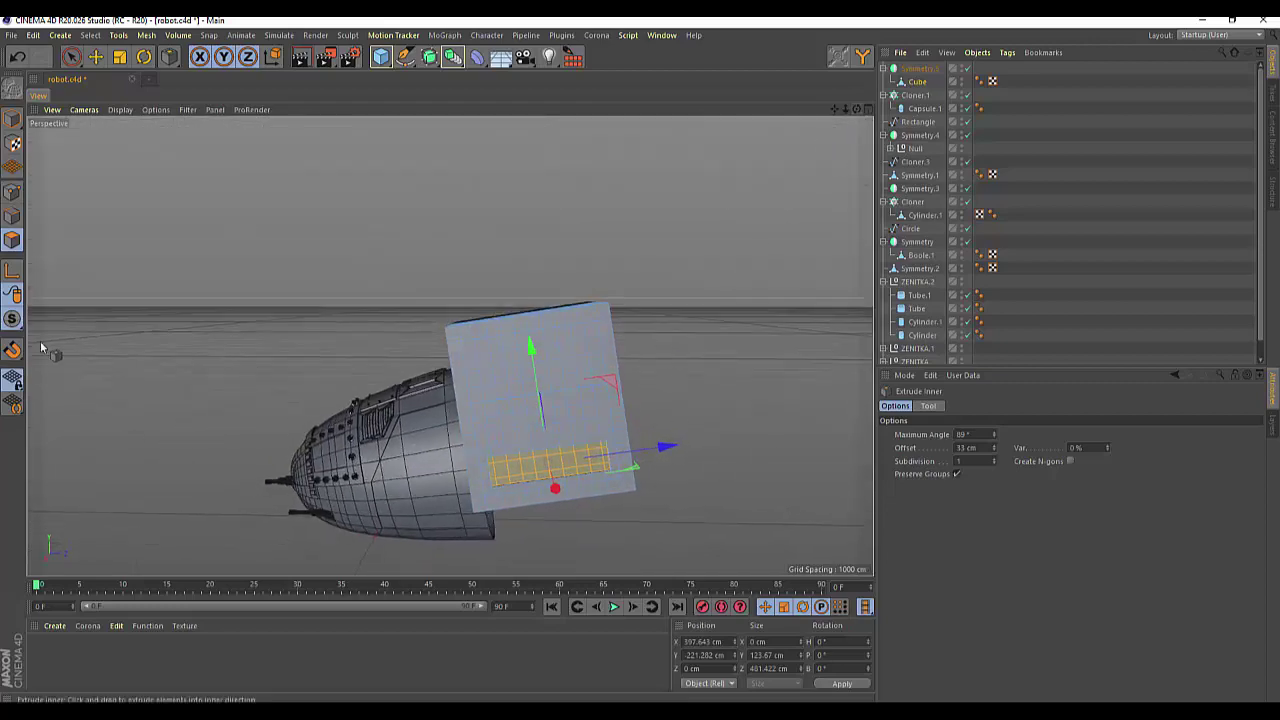
Step: Paint-select the thin strip of faces along the bottom of the inset
{"action": "left_click_drag", "start_coordinate": [71, 57], "coordinate": [97, 77]}
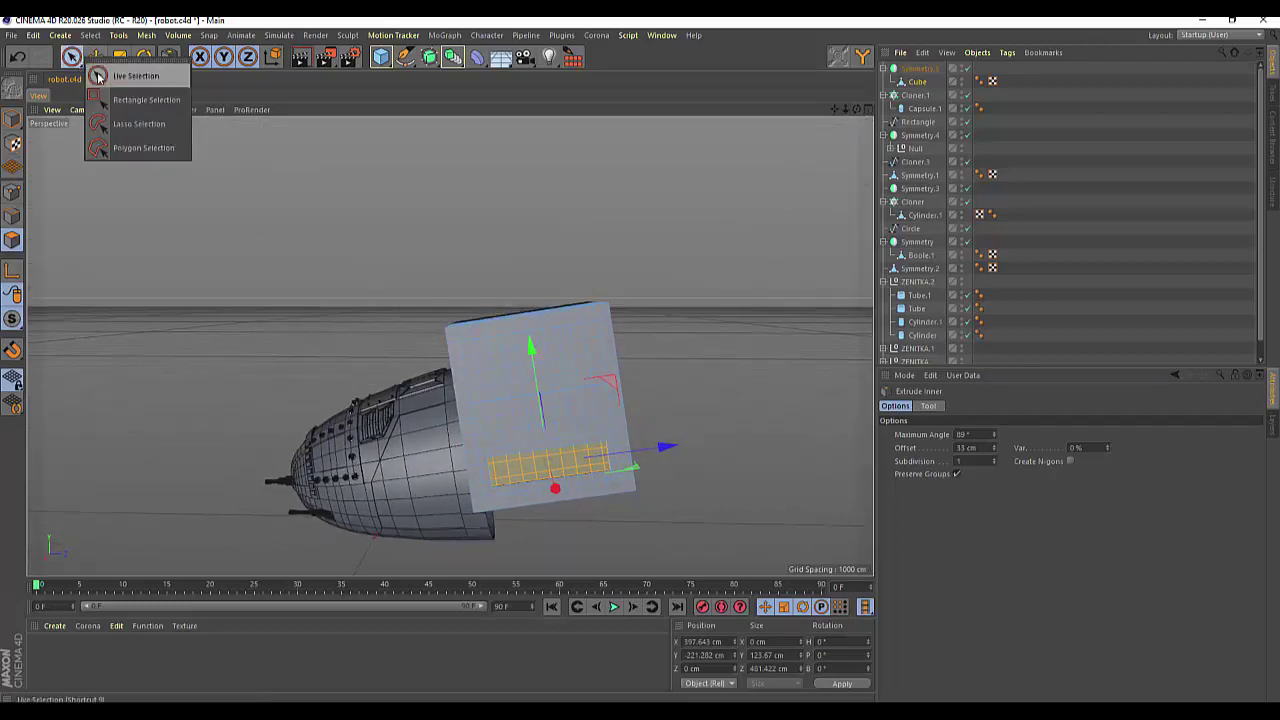
{"action": "left_click", "coordinate": [505, 472]}
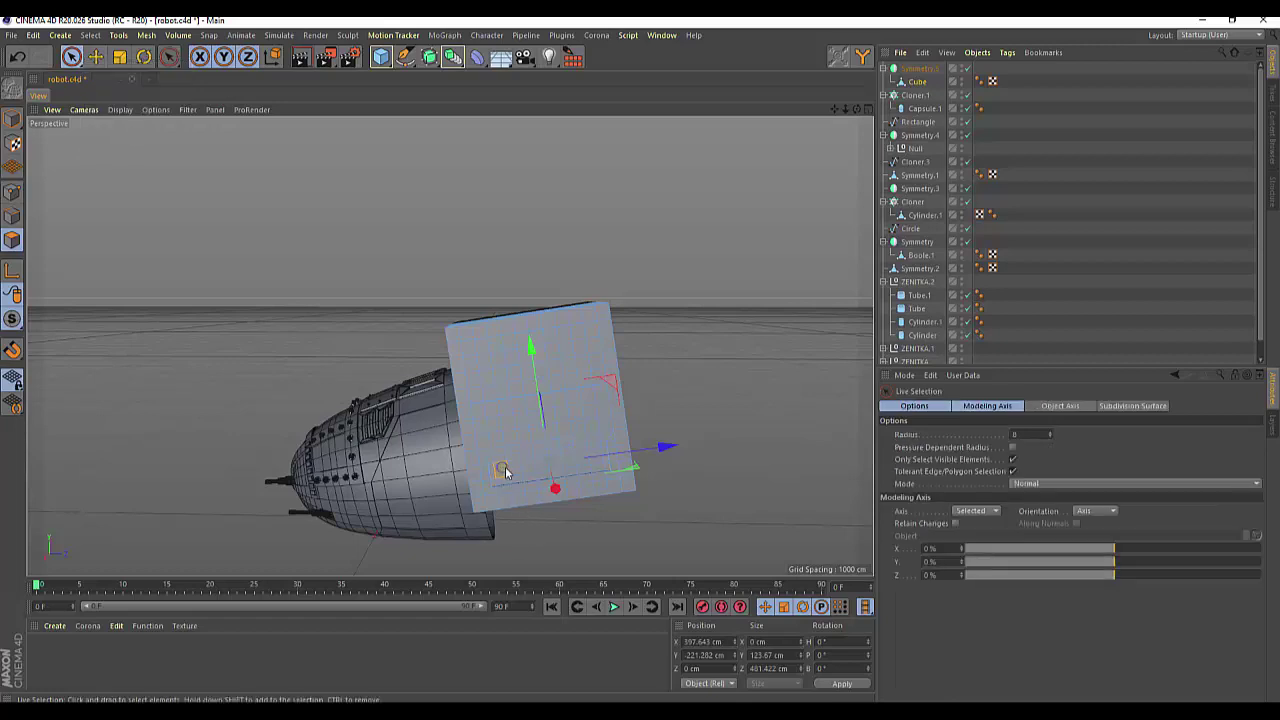
{"action": "left_click_drag", "start_coordinate": [505, 472], "coordinate": [593, 458]}
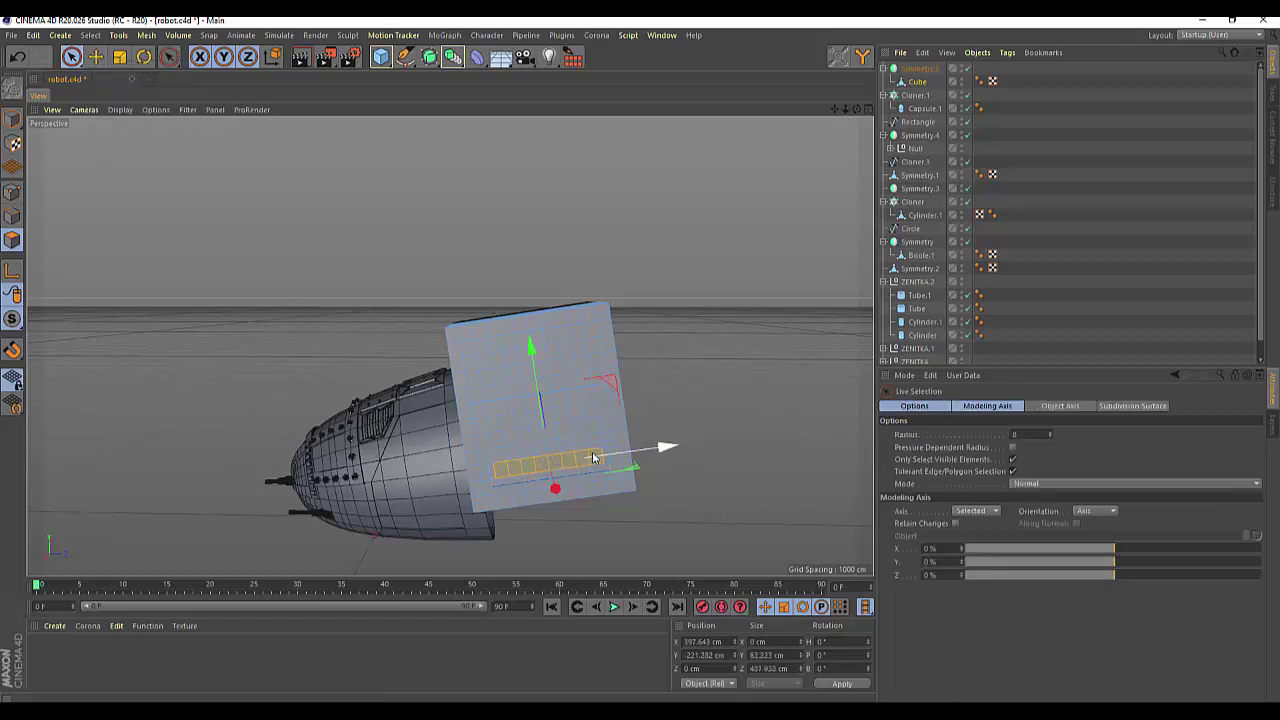
{"action": "right_click_drag", "start_coordinate": [857, 145], "coordinate": [770, 219]}
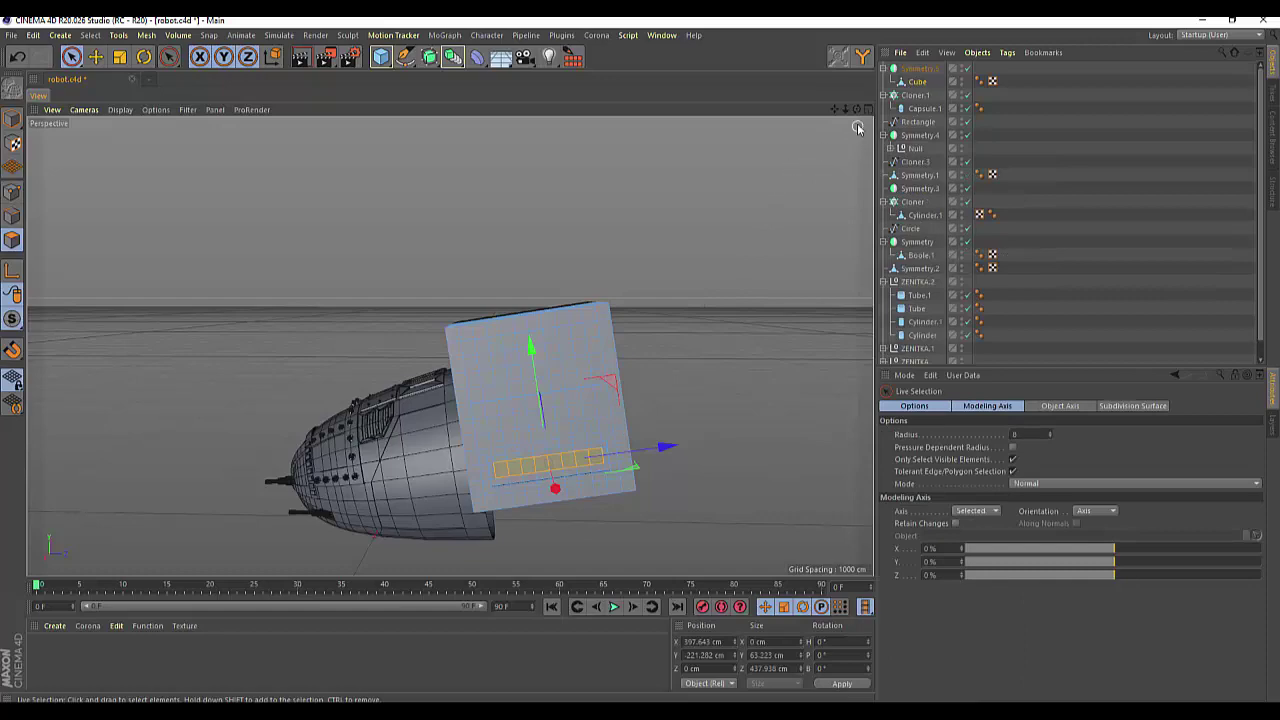
{"action": "left_click_drag", "start_coordinate": [857, 113], "coordinate": [677, 400]}
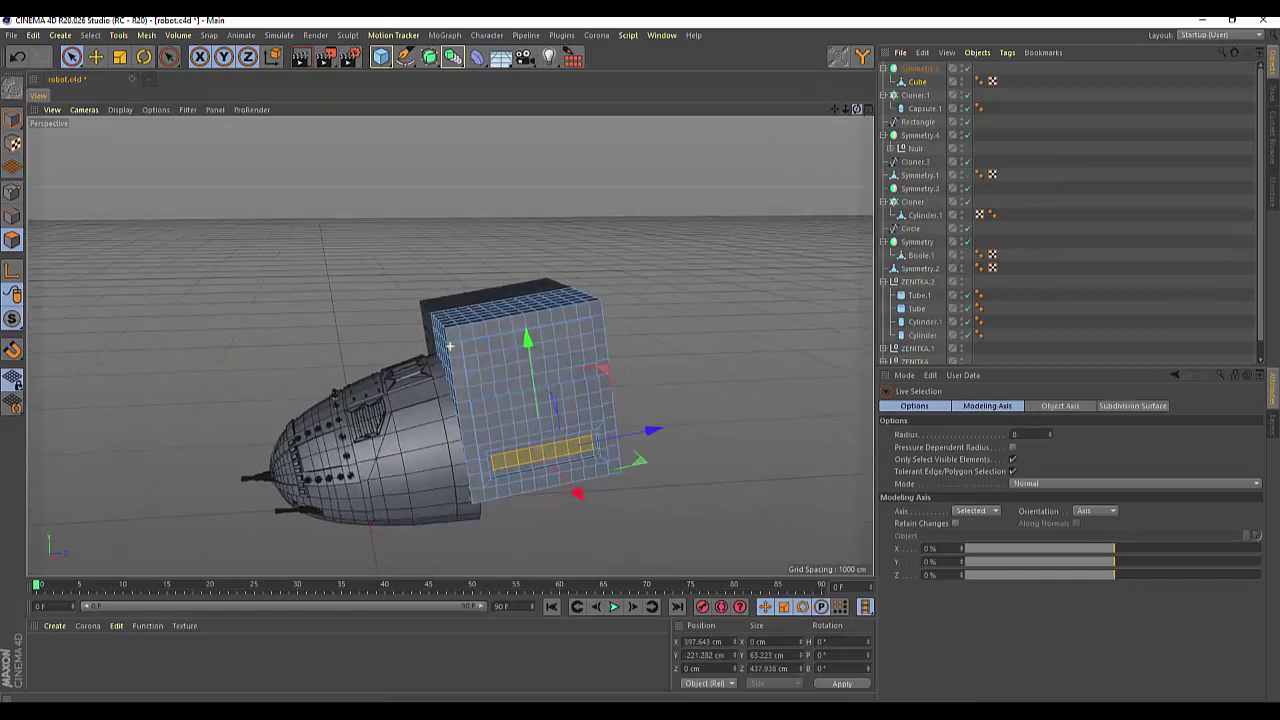
{"action": "scroll", "coordinate": [631, 437], "scroll_direction": "up", "scroll_amount": 2}
{"action": "scroll", "coordinate": [652, 449], "scroll_direction": "up", "scroll_amount": 2}
Step: Bevel the strip with Preserve Groups off, 10 cm offset and 10 cm extrusion
{"action": "right_click", "coordinate": [671, 424]}
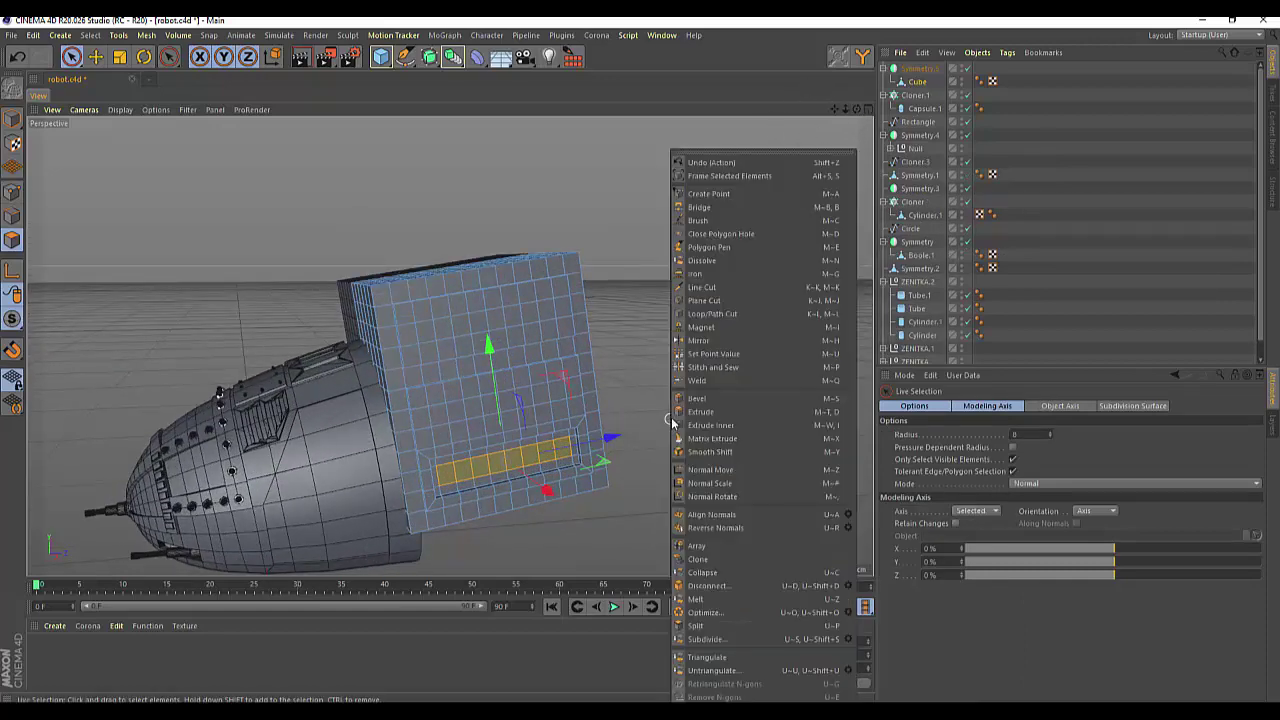
{"action": "left_click", "coordinate": [695, 398]}
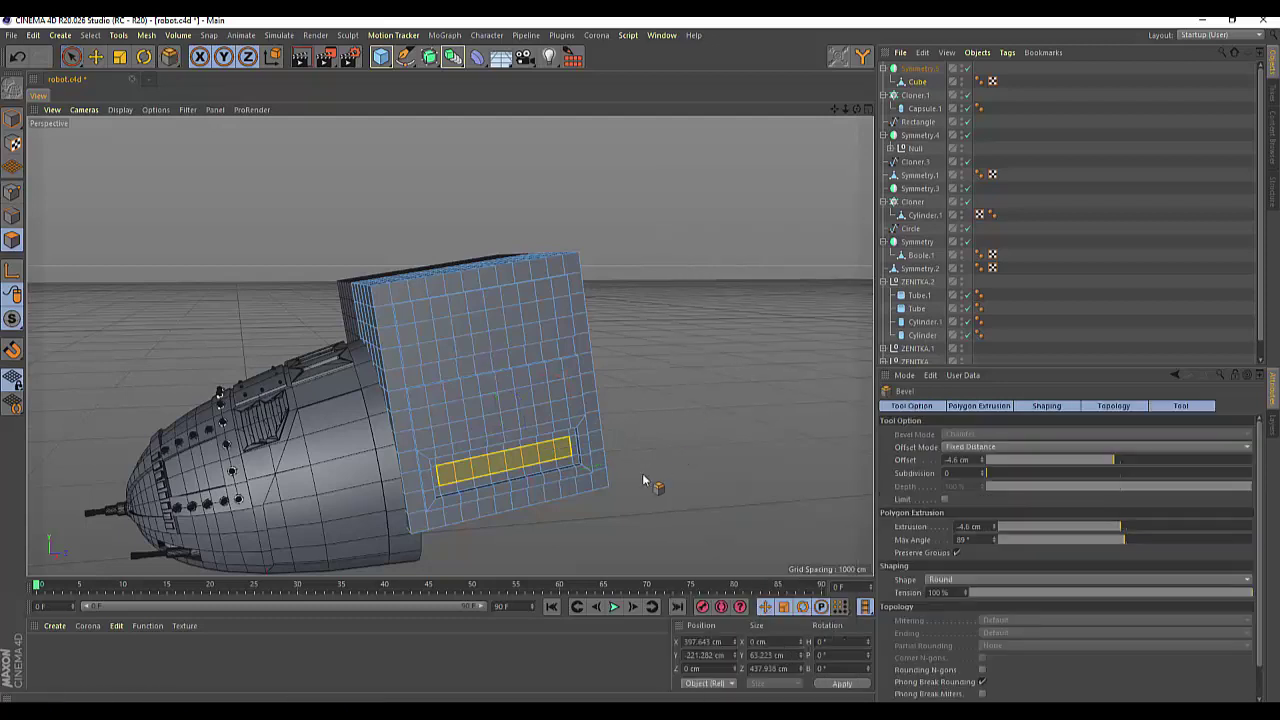
{"action": "left_click_drag", "start_coordinate": [716, 503], "coordinate": [790, 503]}
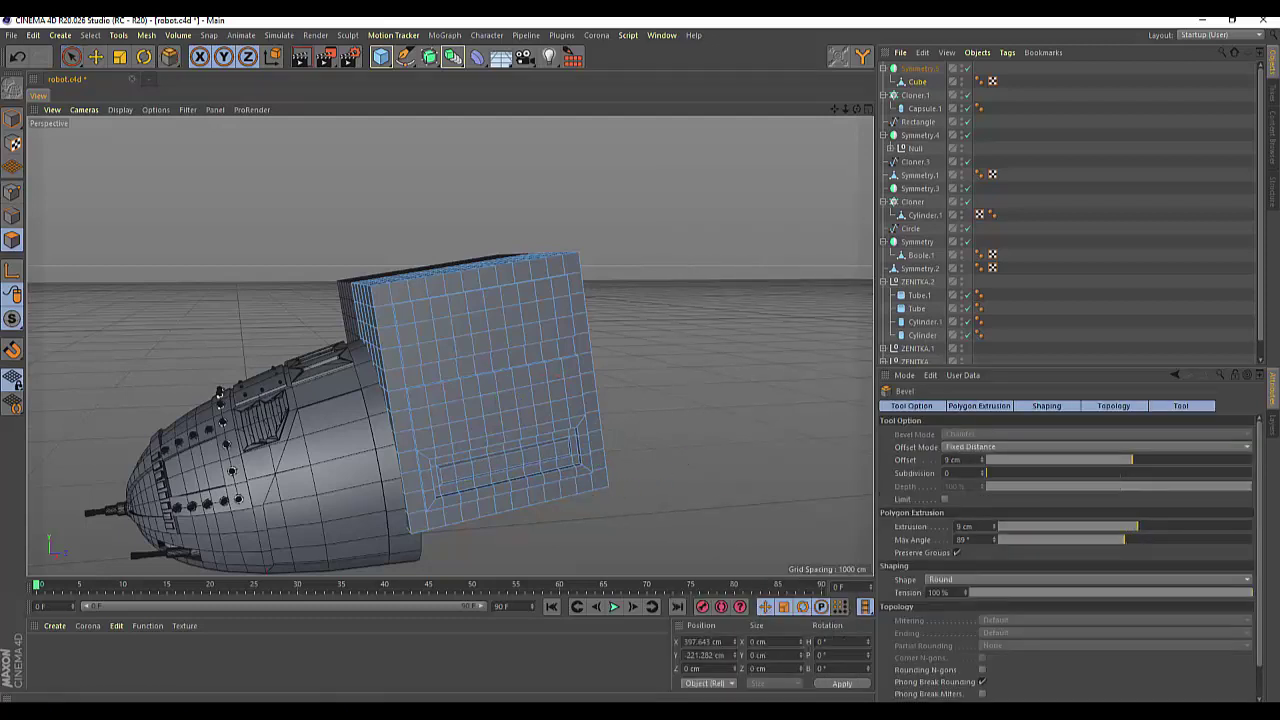
{"action": "key", "text": "ctrl+z"}
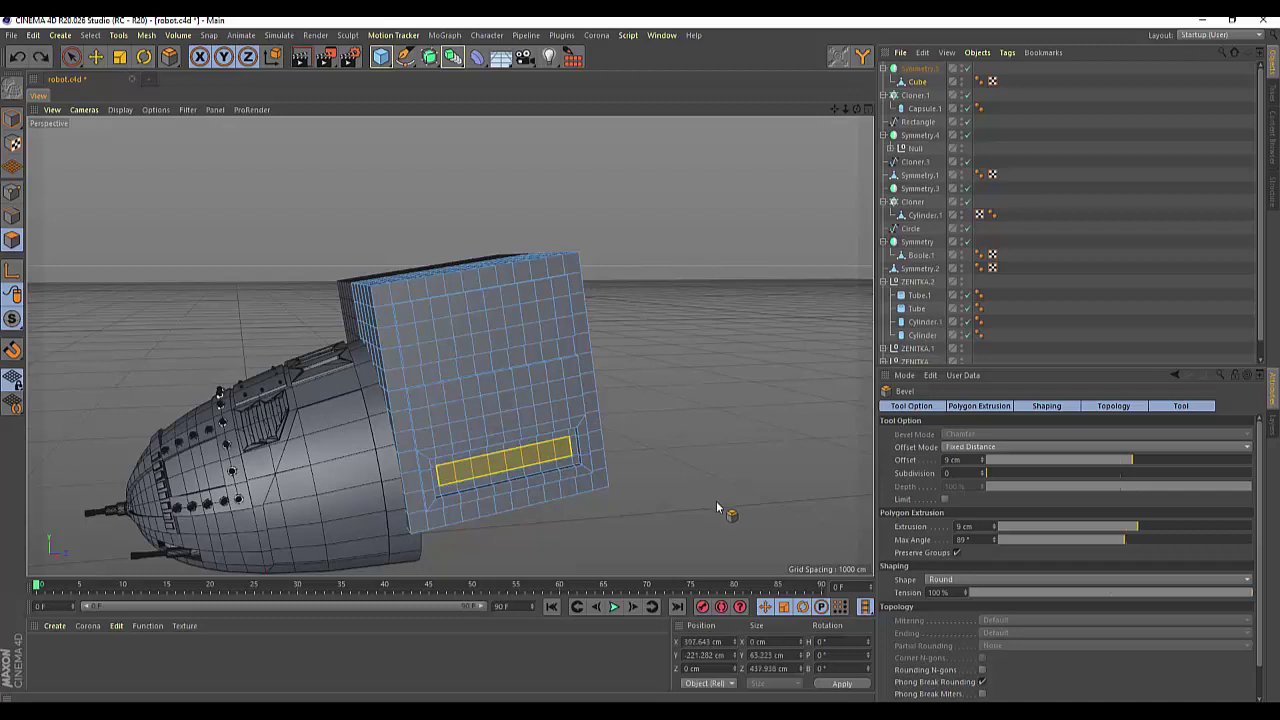
{"action": "left_click", "coordinate": [956, 553]}
{"action": "mouse_move", "coordinate": [729, 448]}
{"action": "left_mouse_down"}
{"action": "mouse_move", "coordinate": [700, 448]}
{"action": "mouse_move", "coordinate": [772, 448]}
{"action": "mouse_move", "coordinate": [718, 452]}
{"action": "mouse_move", "coordinate": [706, 440]}
{"action": "left_mouse_up"}
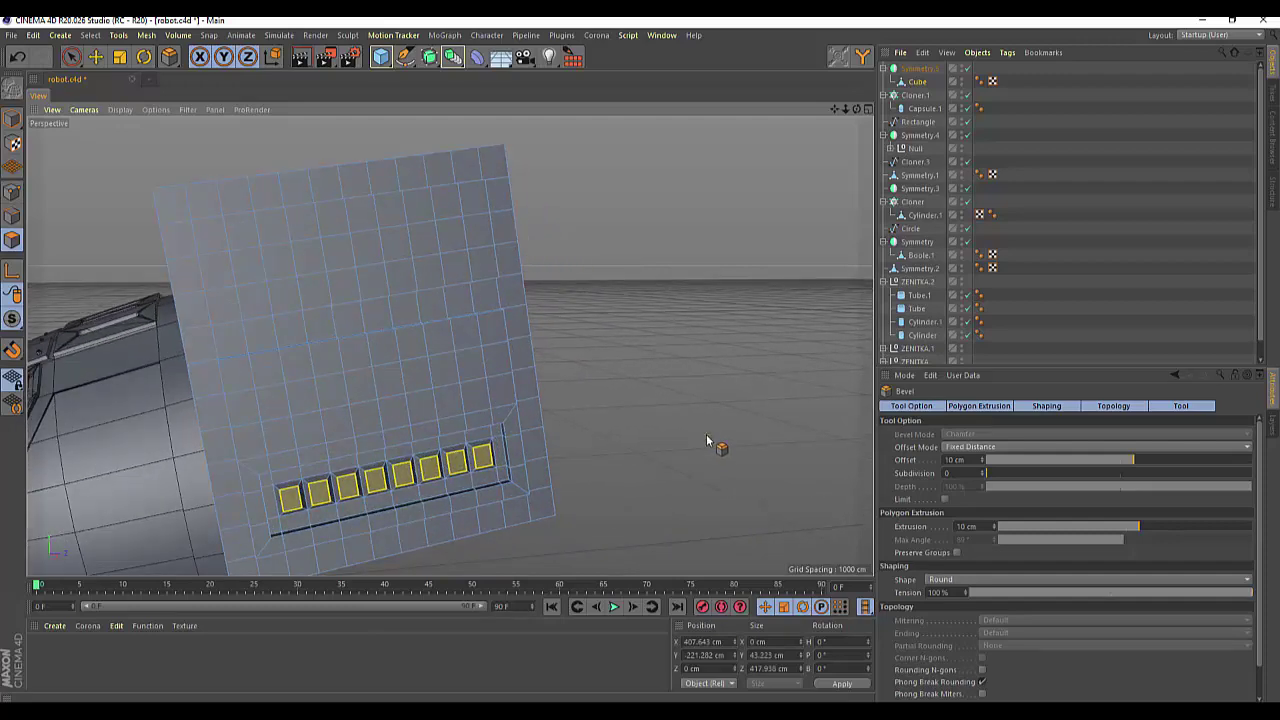
{"action": "left_click_drag", "start_coordinate": [705, 438], "coordinate": [704, 437], "text": "alt"}
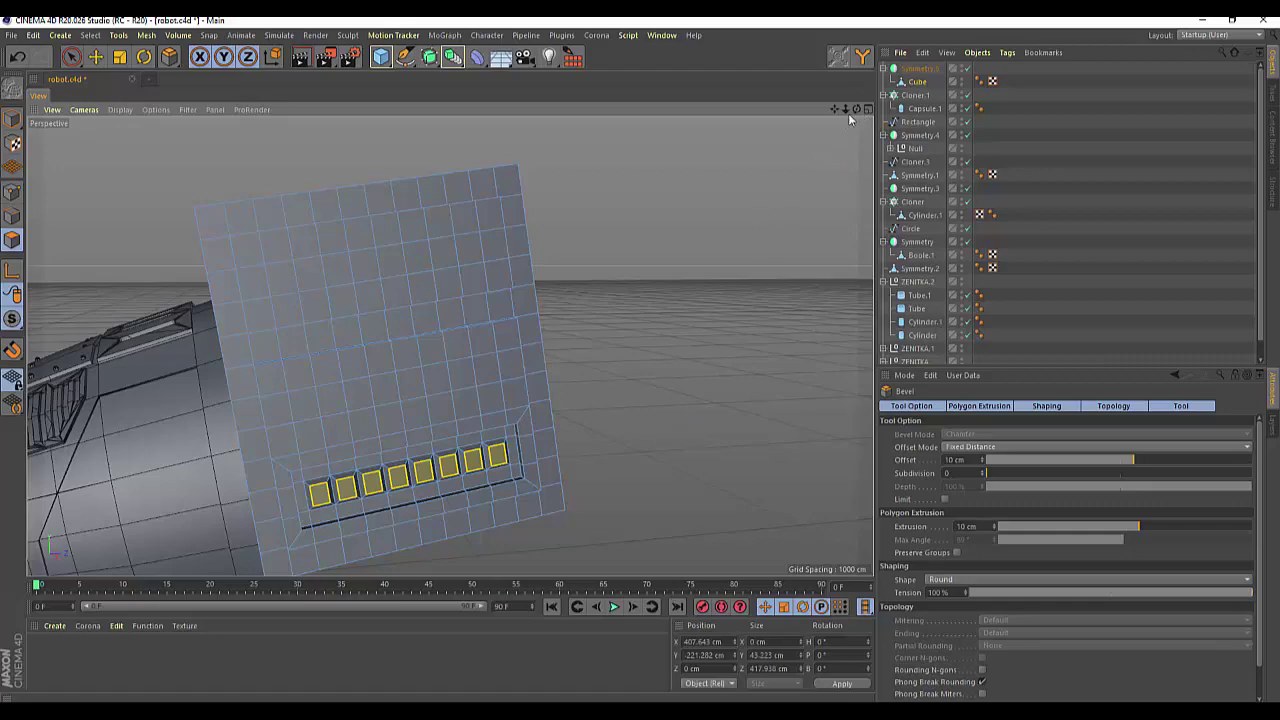
{"action": "left_click_drag", "start_coordinate": [856, 109], "coordinate": [450, 346]}
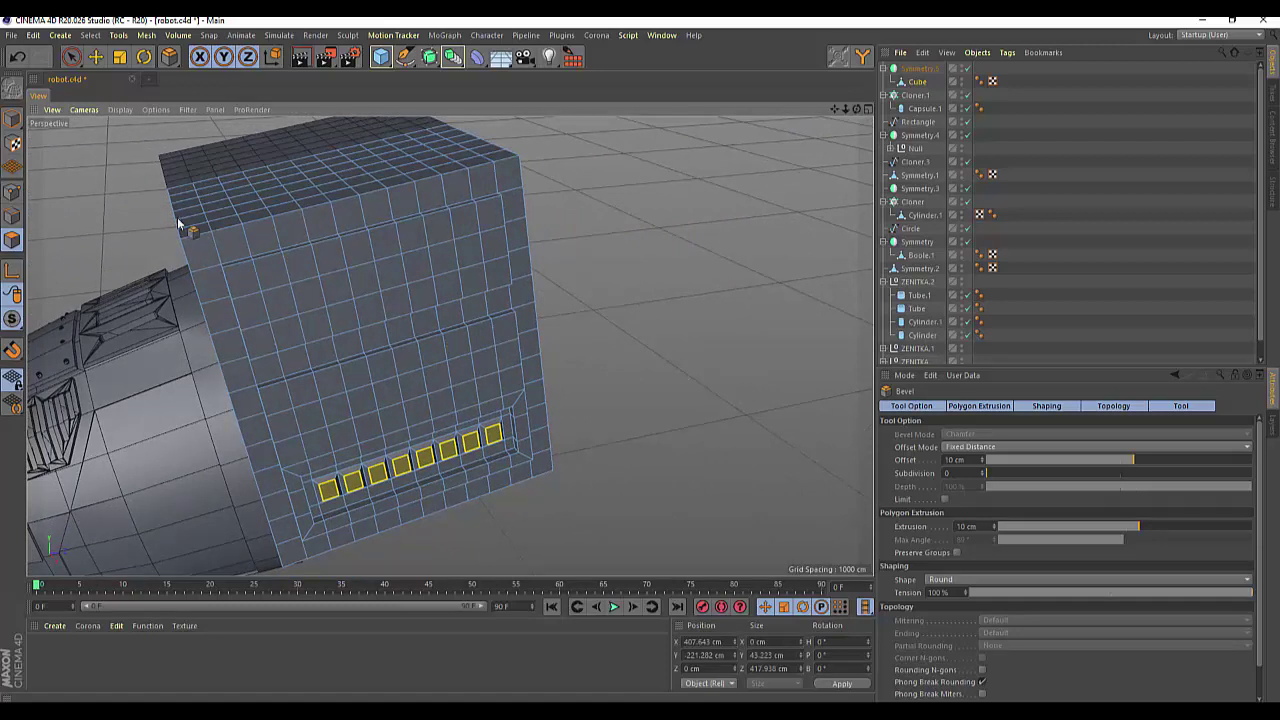
Step: Paint-select a block of faces on the upper-left of the front face
{"action": "left_click", "coordinate": [71, 56]}
{"action": "left_click", "coordinate": [120, 74]}
{"action": "mouse_move", "coordinate": [255, 285]}
{"action": "left_mouse_down"}
{"action": "mouse_move", "coordinate": [245, 282]}
{"action": "mouse_move", "coordinate": [275, 282]}
{"action": "mouse_move", "coordinate": [300, 305]}
{"action": "mouse_move", "coordinate": [300, 322]}
{"action": "mouse_move", "coordinate": [265, 332]}
{"action": "left_mouse_up"}
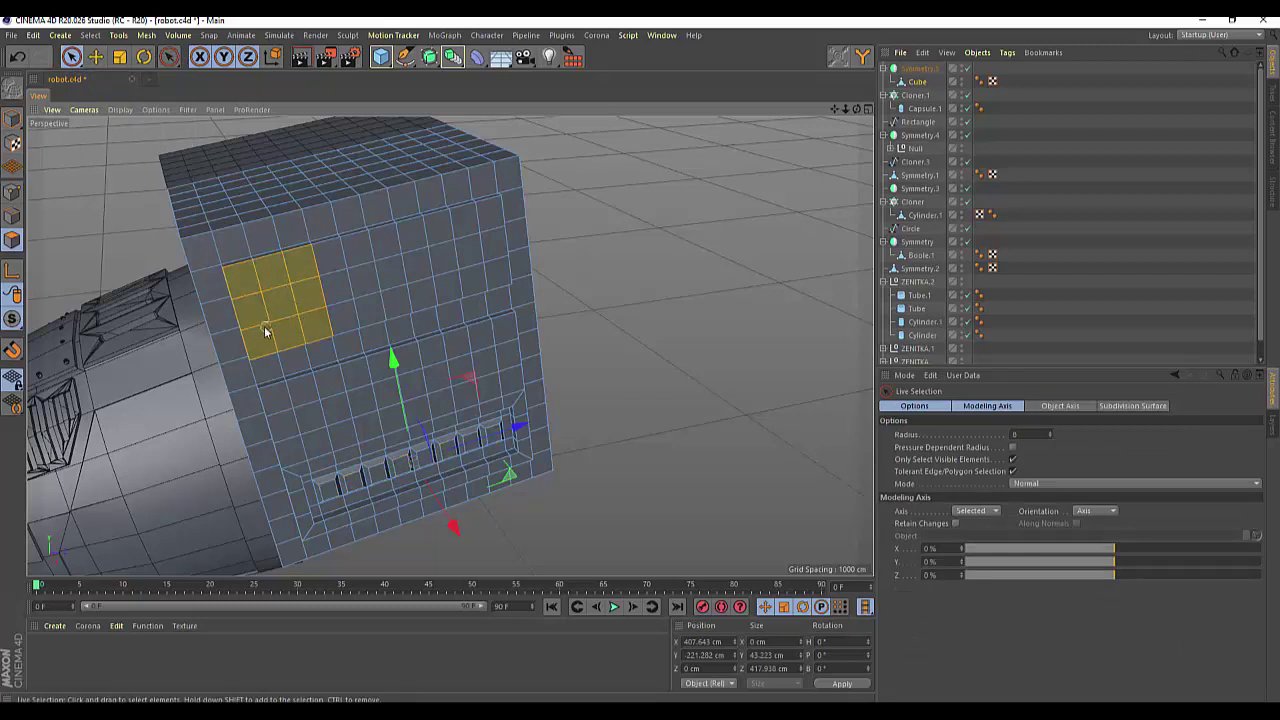
Step: Inner-extrude the block with a 9 cm offset and clear the selection
{"action": "right_click", "coordinate": [668, 287]}
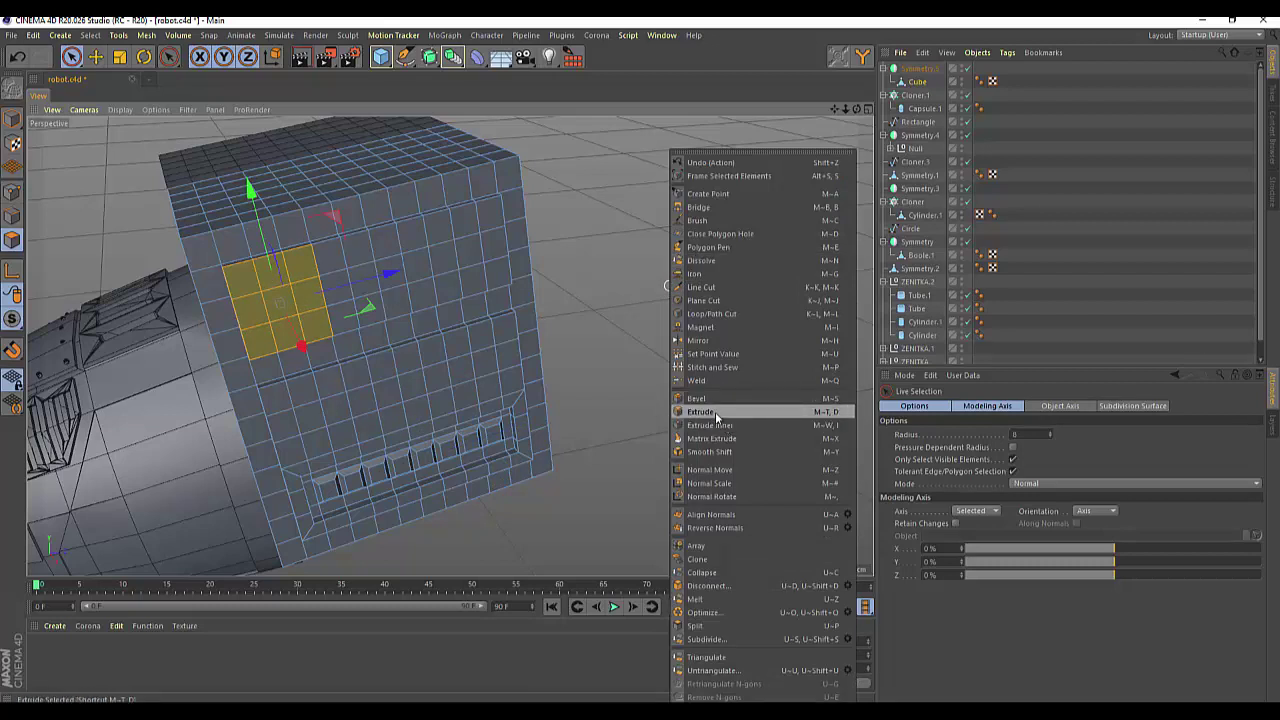
{"action": "left_click", "coordinate": [712, 425]}
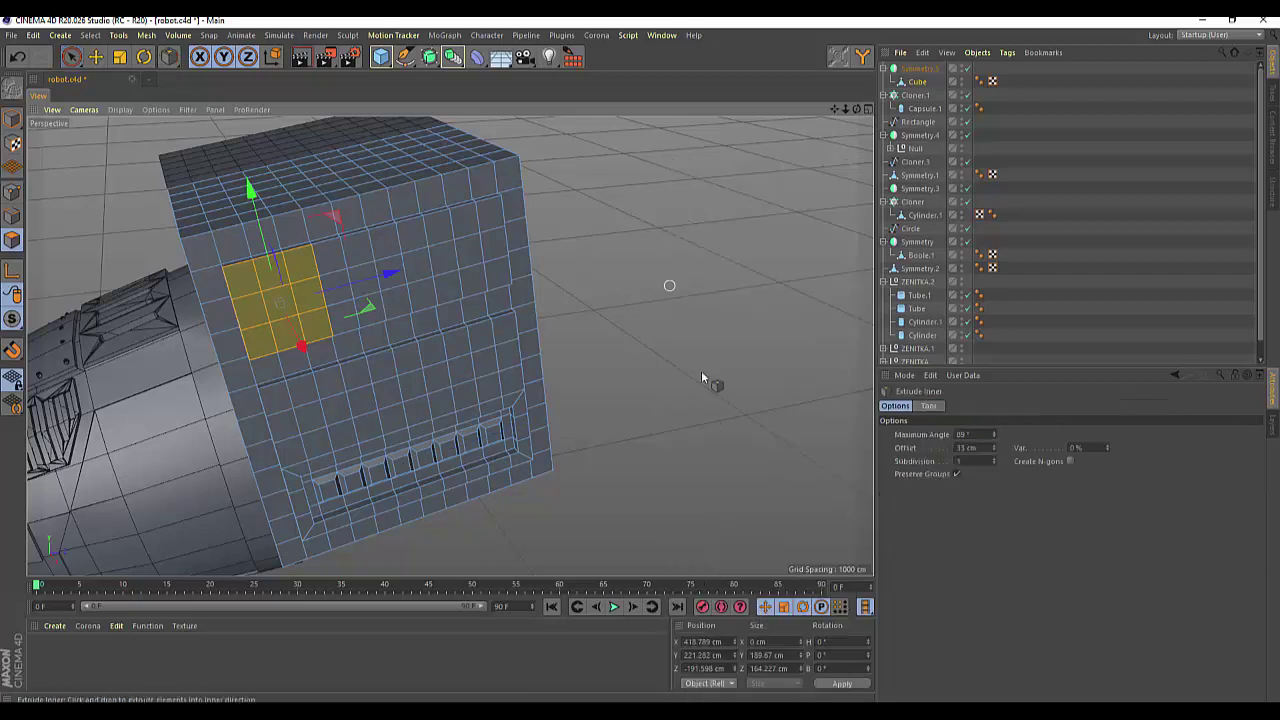
{"action": "left_click_drag", "start_coordinate": [716, 316], "coordinate": [690, 316]}
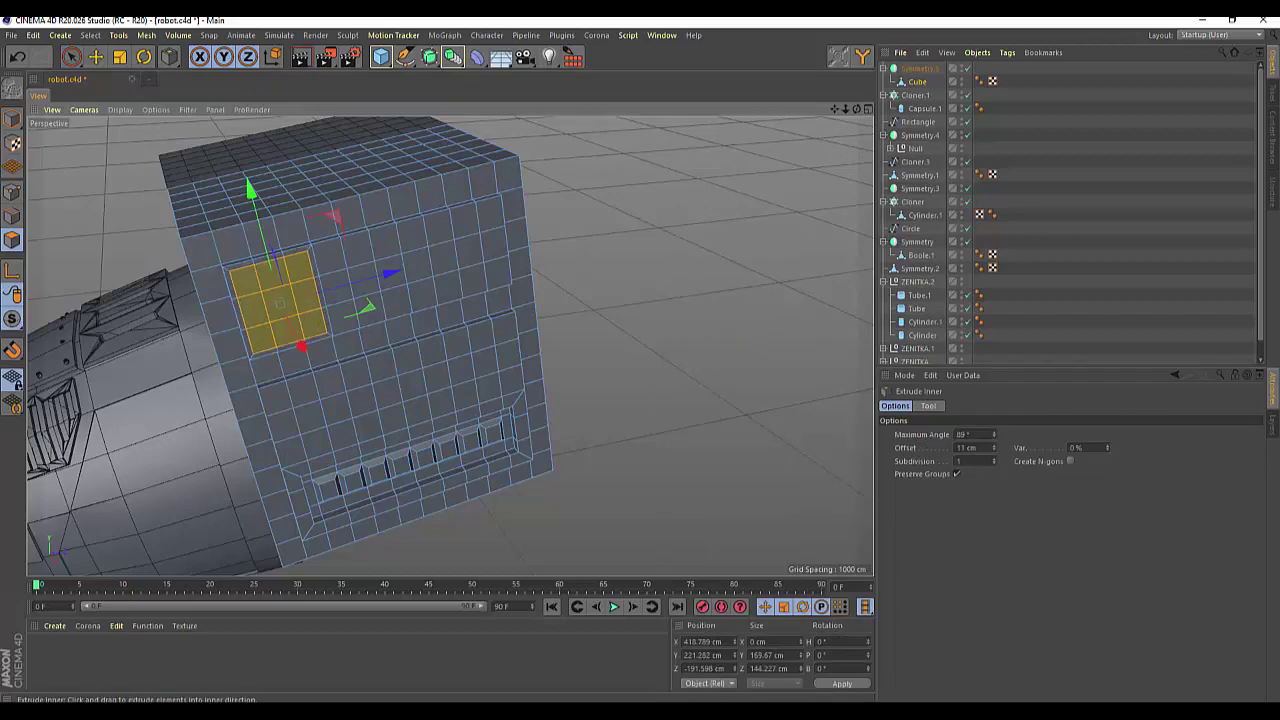
{"action": "left_click_drag", "start_coordinate": [856, 109], "coordinate": [575, 341]}
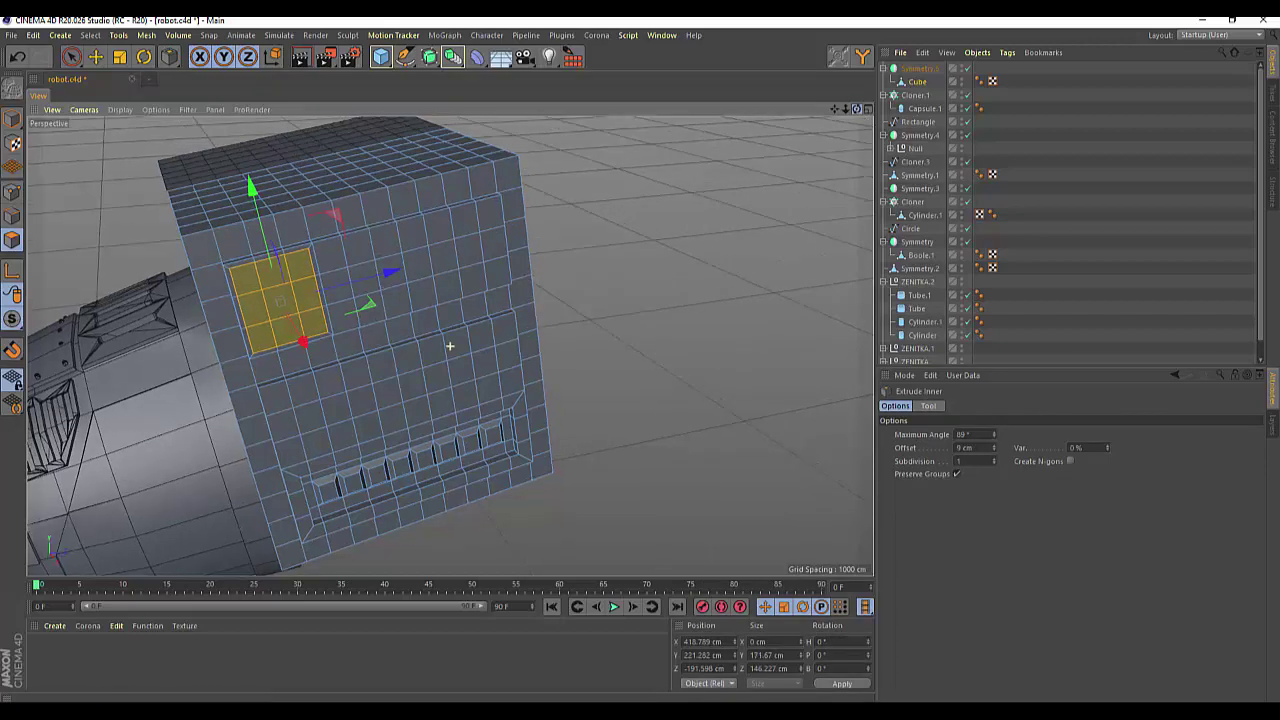
{"action": "left_click_drag", "start_coordinate": [416, 334], "coordinate": [424, 333]}
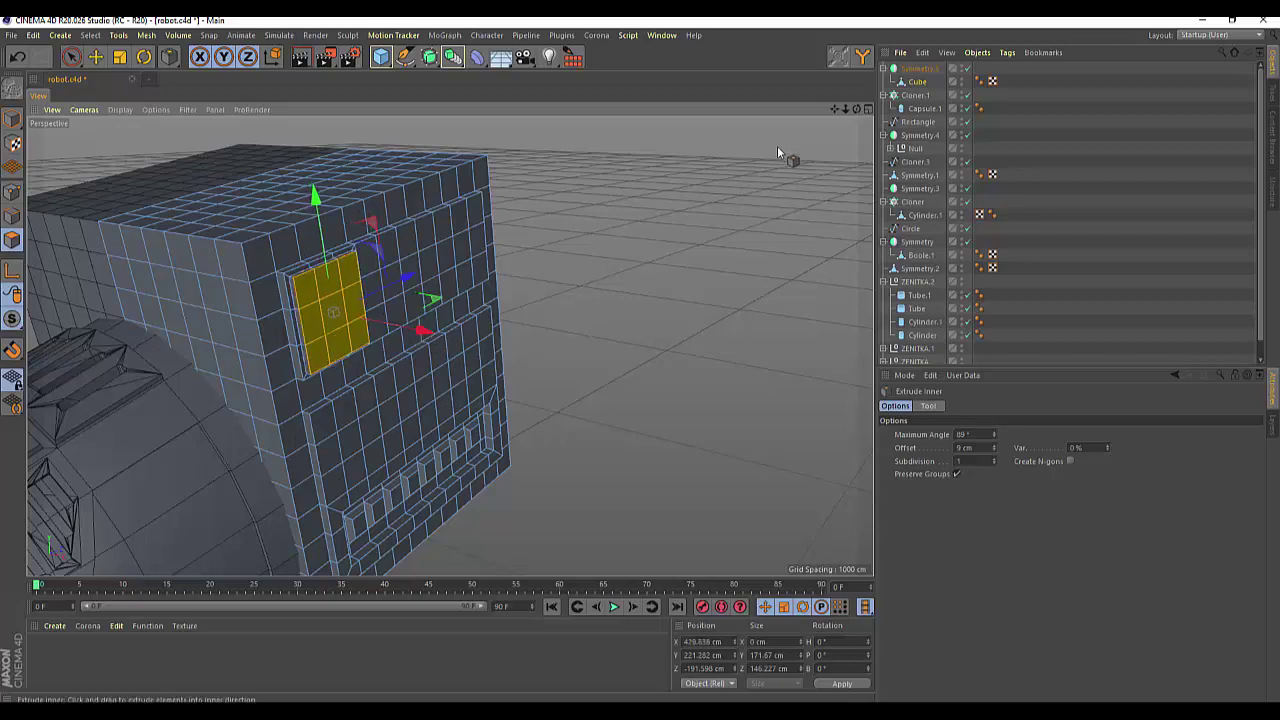
{"action": "left_click_drag", "start_coordinate": [858, 110], "coordinate": [450, 346]}
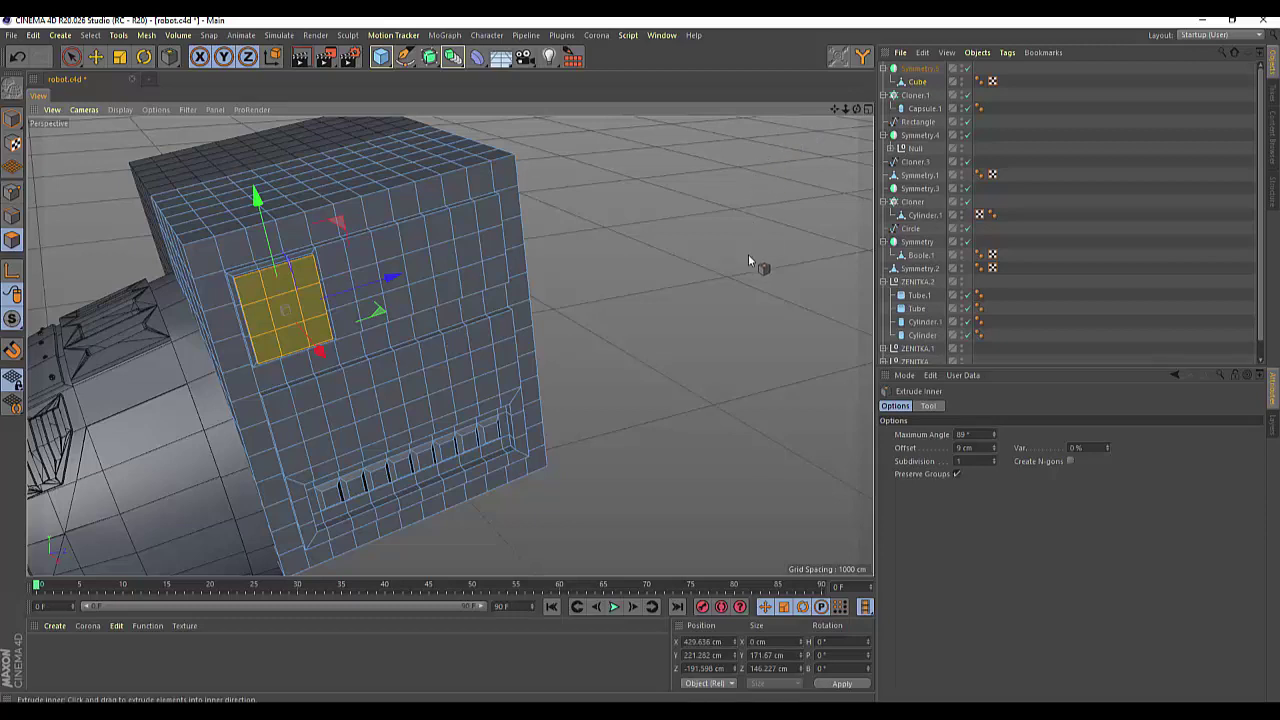
{"action": "key", "text": "ctrl+shift+a"}
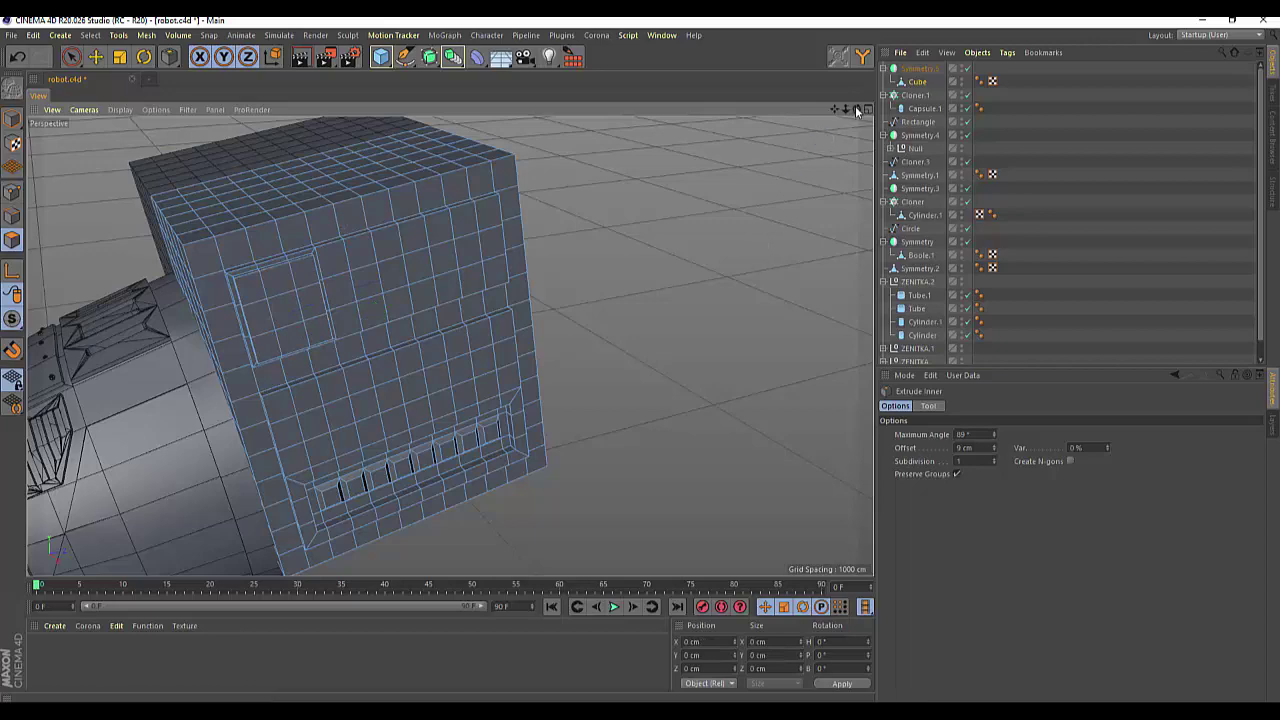
{"action": "left_click_drag", "start_coordinate": [857, 110], "coordinate": [450, 345]}
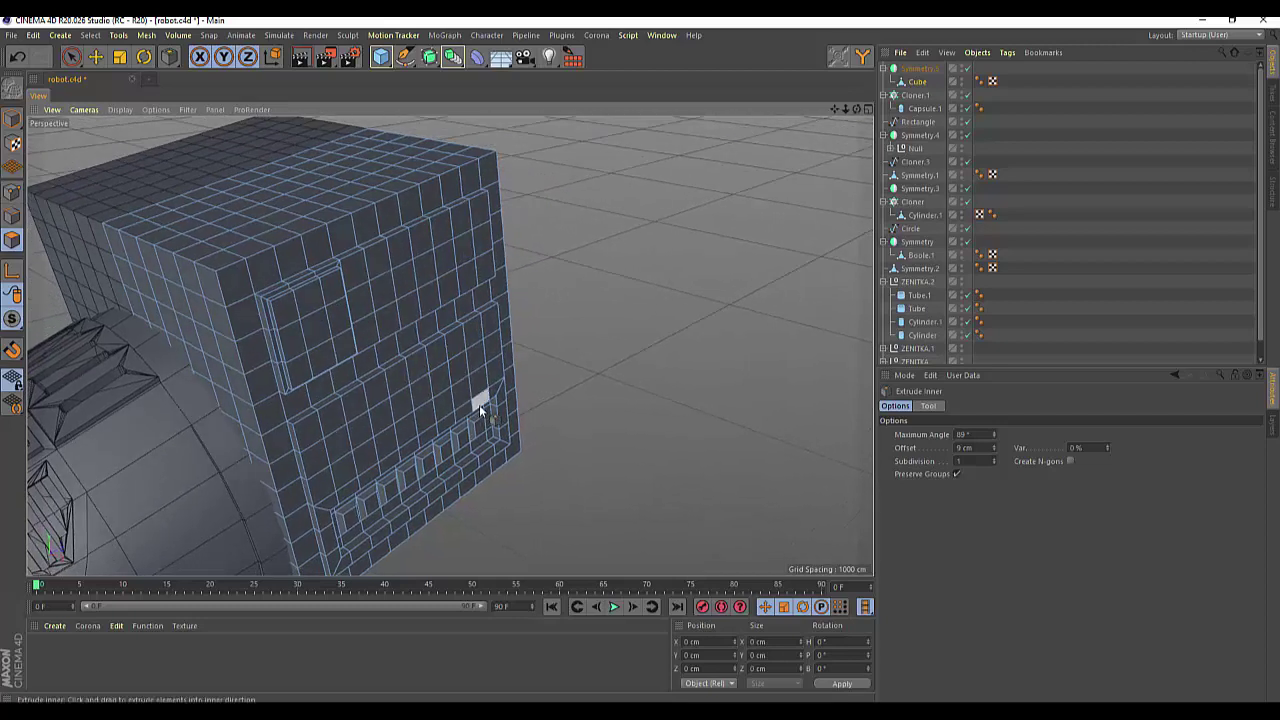
Step: Add a new 200 cm cube primitive to the scene
{"action": "left_click_drag", "start_coordinate": [381, 56], "coordinate": [406, 147]}
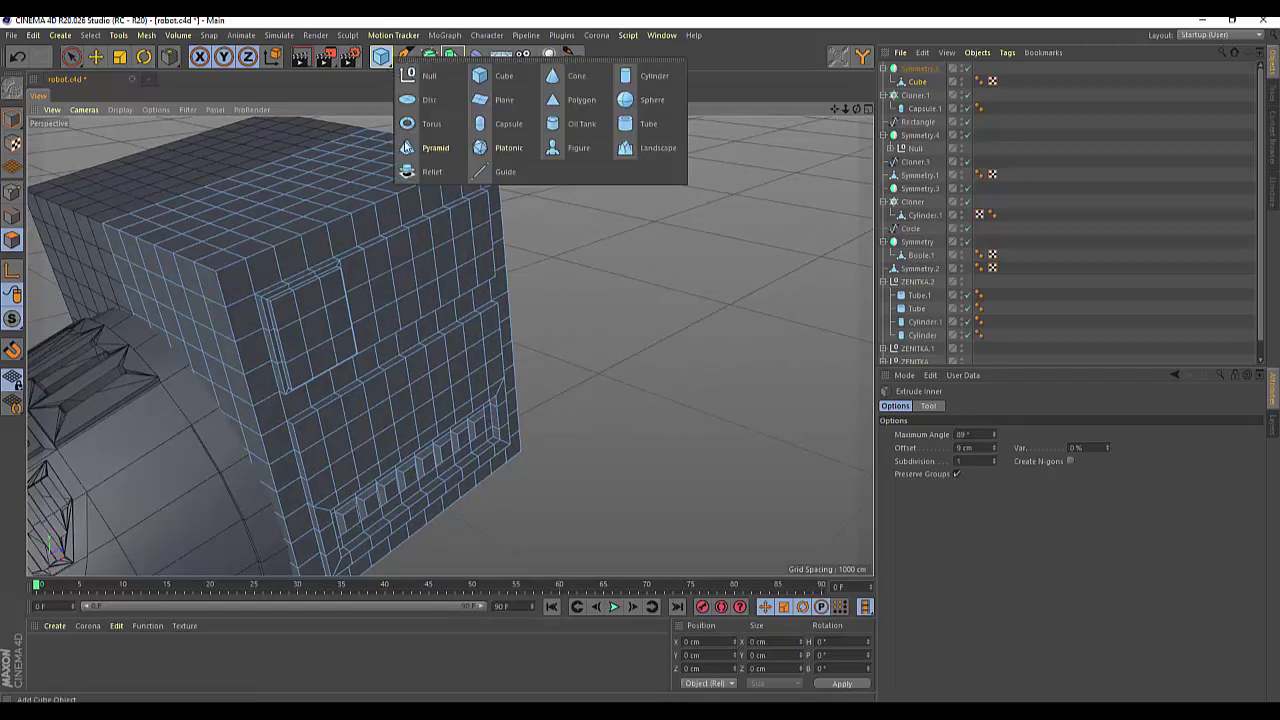
{"action": "left_click", "coordinate": [476, 80]}
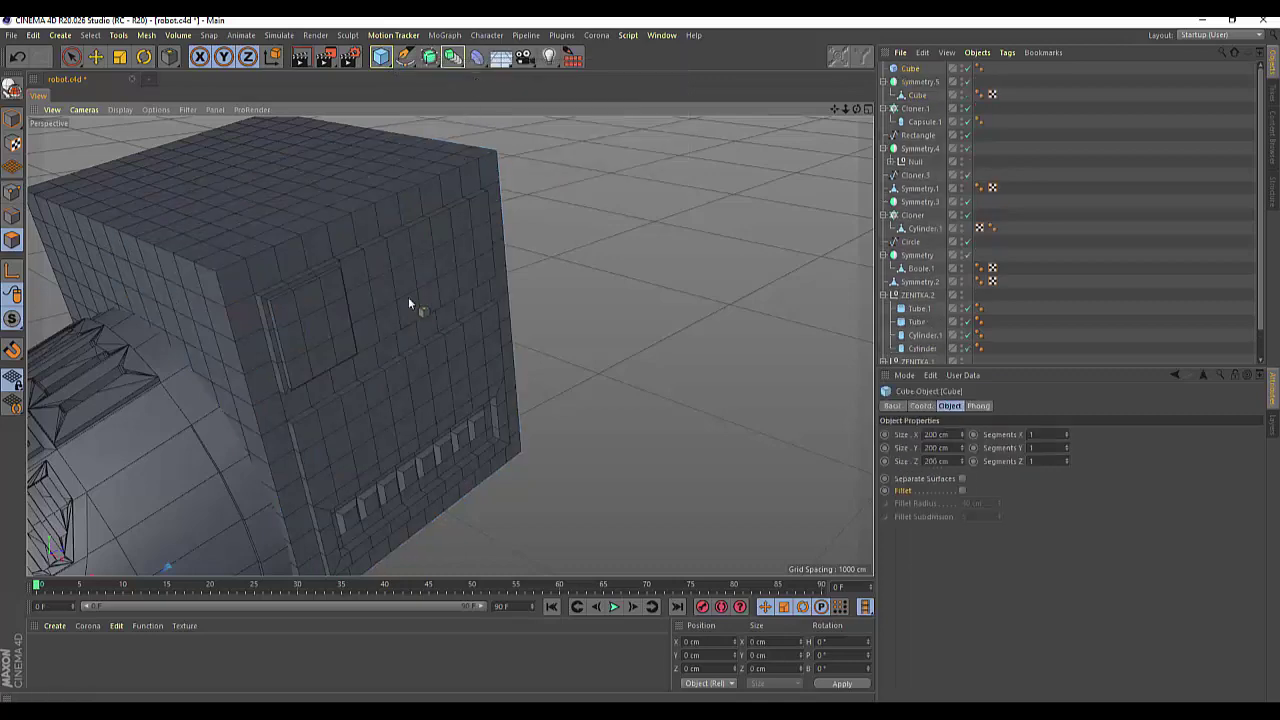
{"action": "scroll", "coordinate": [286, 474], "scroll_direction": "down", "scroll_amount": 5}
{"action": "scroll", "coordinate": [286, 476], "scroll_direction": "down", "scroll_amount": 5}
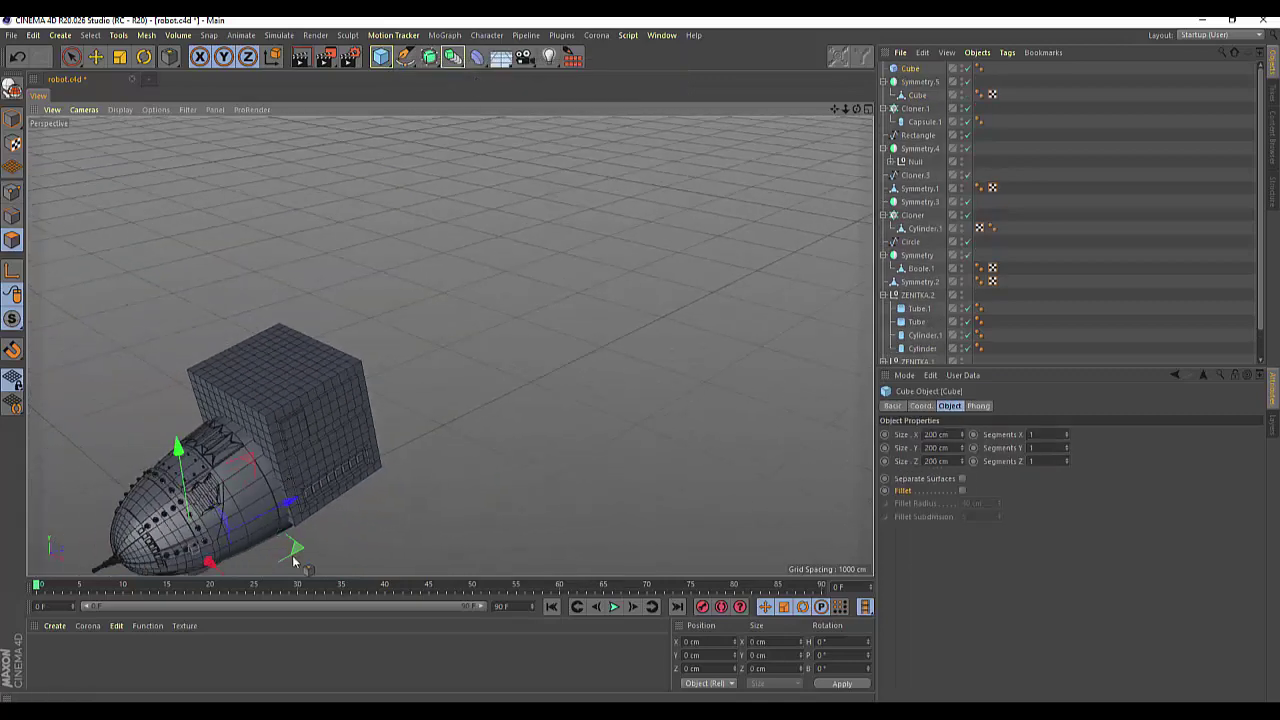
Step: Position the cube beside the lower front of the big box along Y, X and Z
{"action": "left_click_drag", "start_coordinate": [288, 505], "coordinate": [383, 450]}
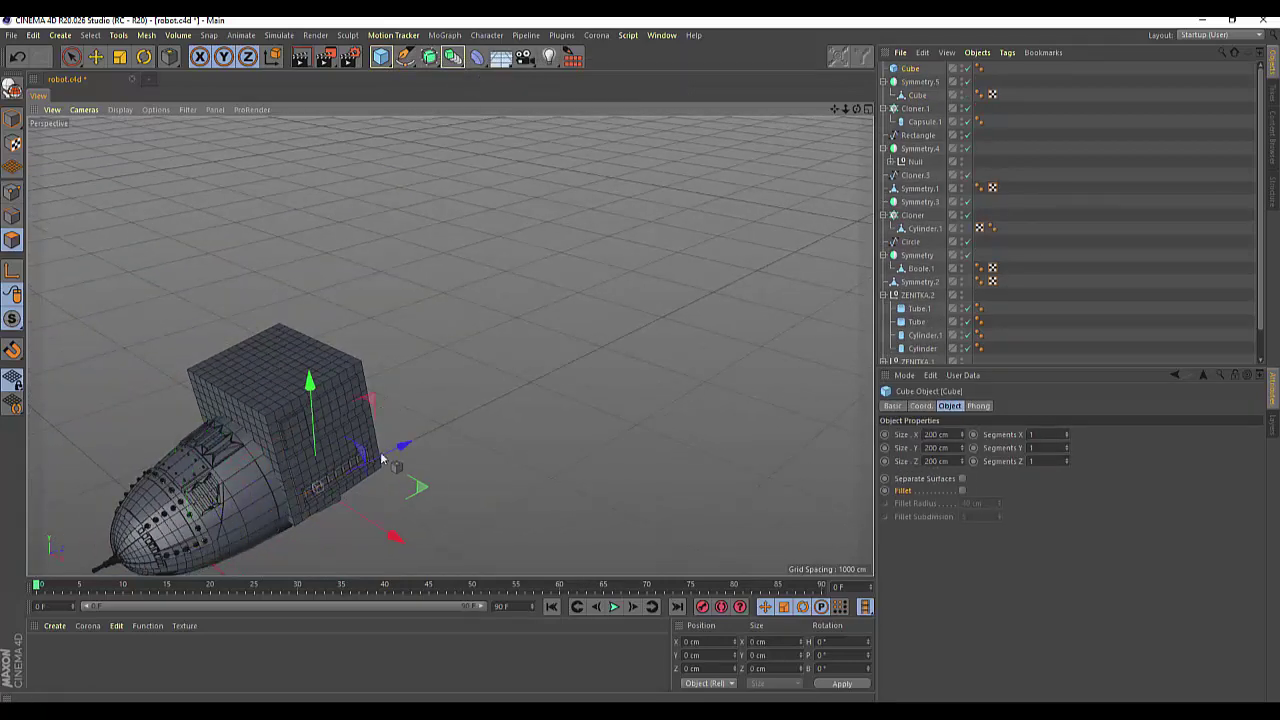
{"action": "left_click_drag", "start_coordinate": [316, 378], "coordinate": [229, 328]}
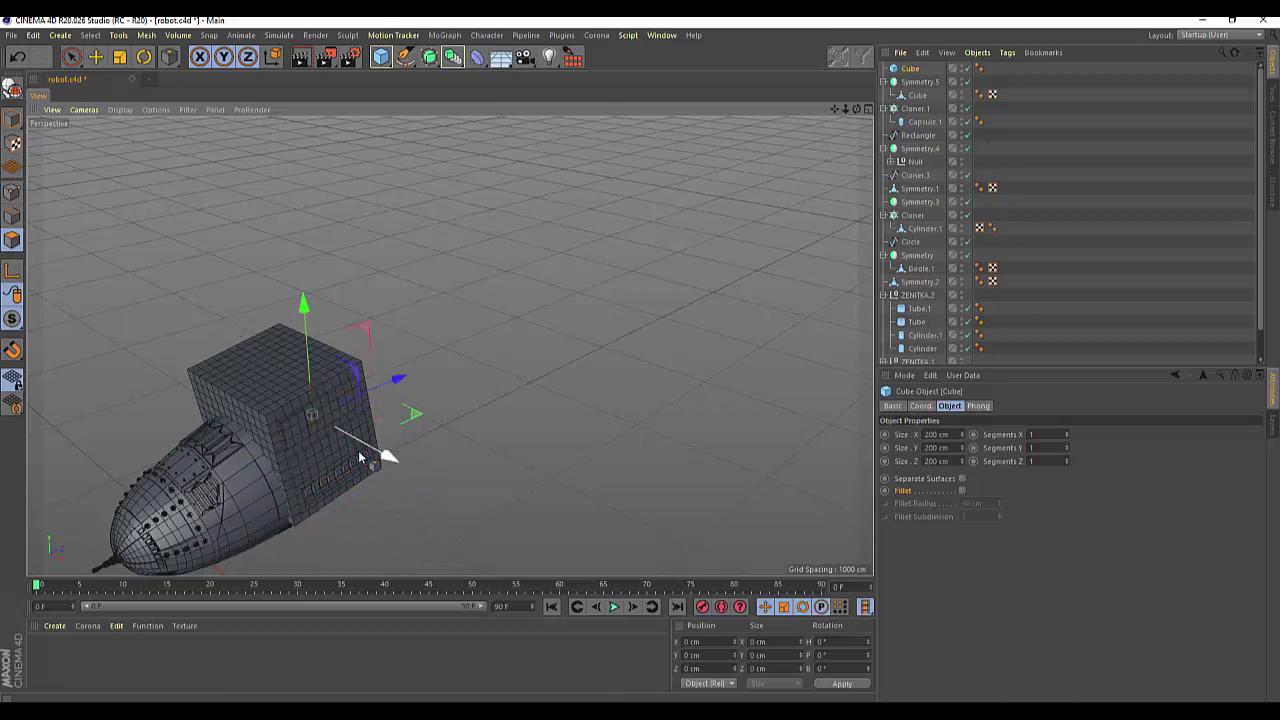
{"action": "left_click_drag", "start_coordinate": [396, 458], "coordinate": [435, 487]}
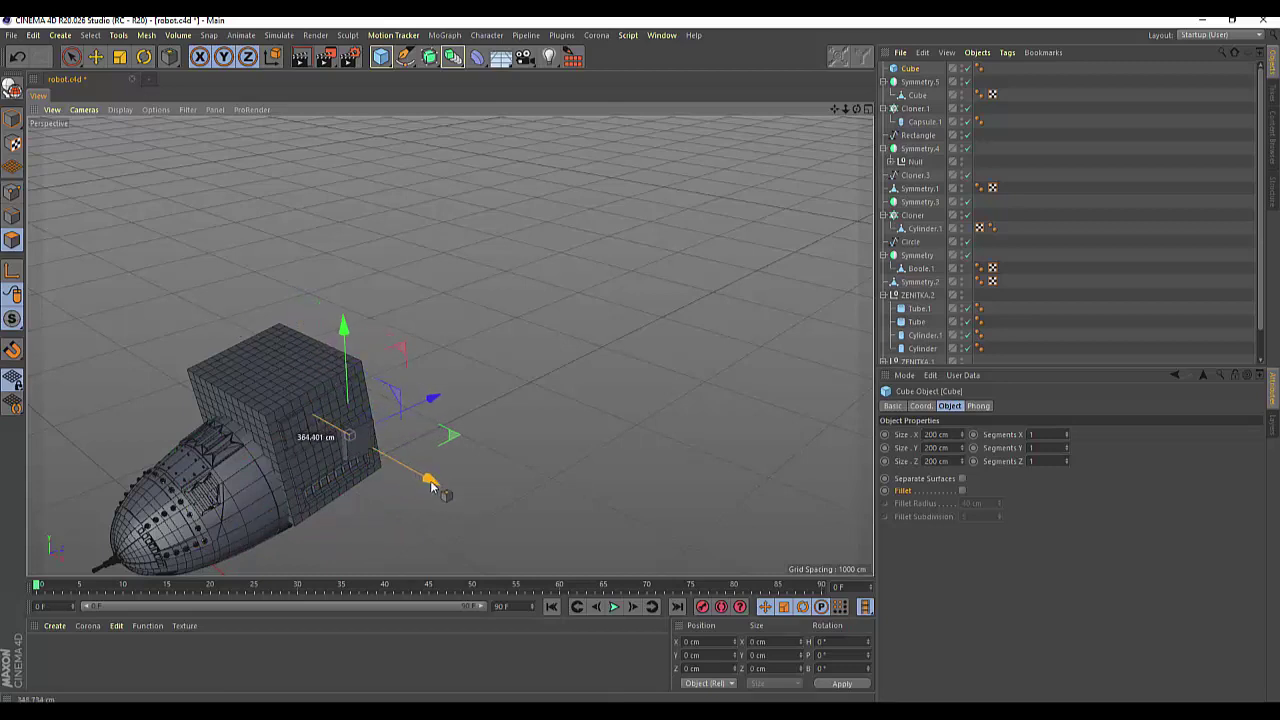
{"action": "scroll", "coordinate": [435, 441], "scroll_direction": "up", "scroll_amount": 3}
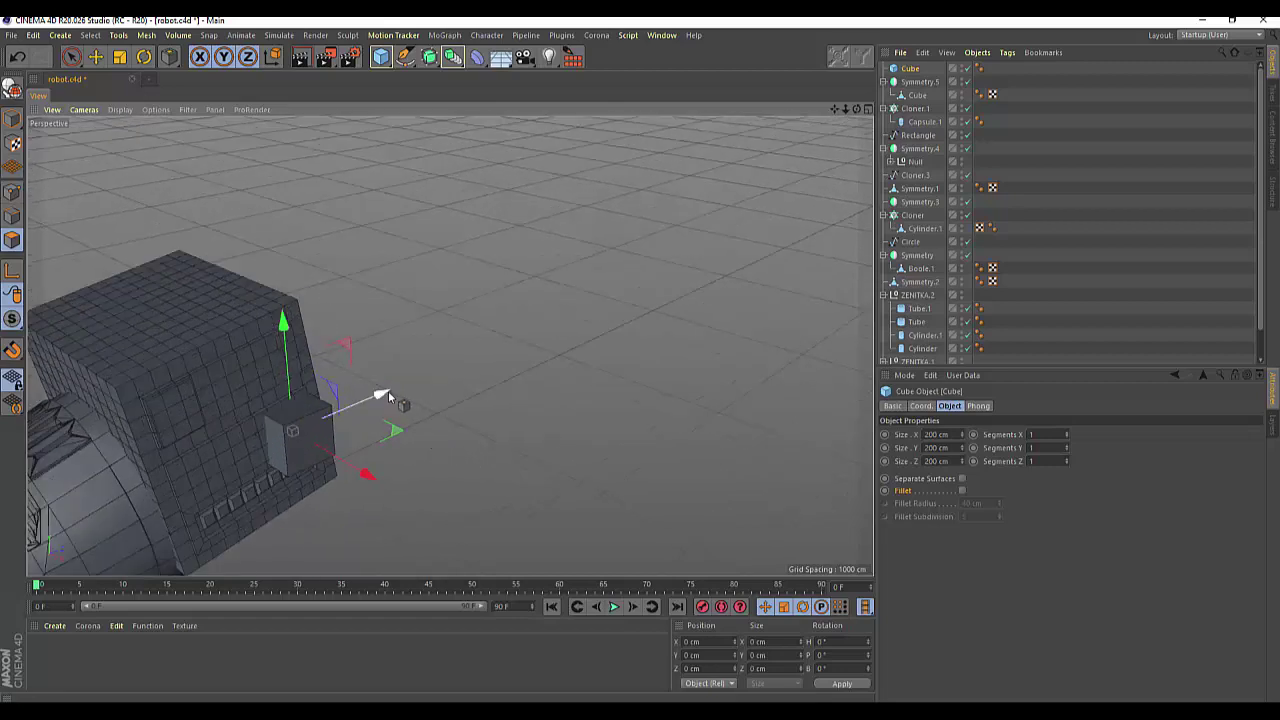
{"action": "mouse_move", "coordinate": [385, 396]}
{"action": "left_mouse_down"}
{"action": "mouse_move", "coordinate": [312, 403]}
{"action": "mouse_move", "coordinate": [269, 386]}
{"action": "left_mouse_up"}
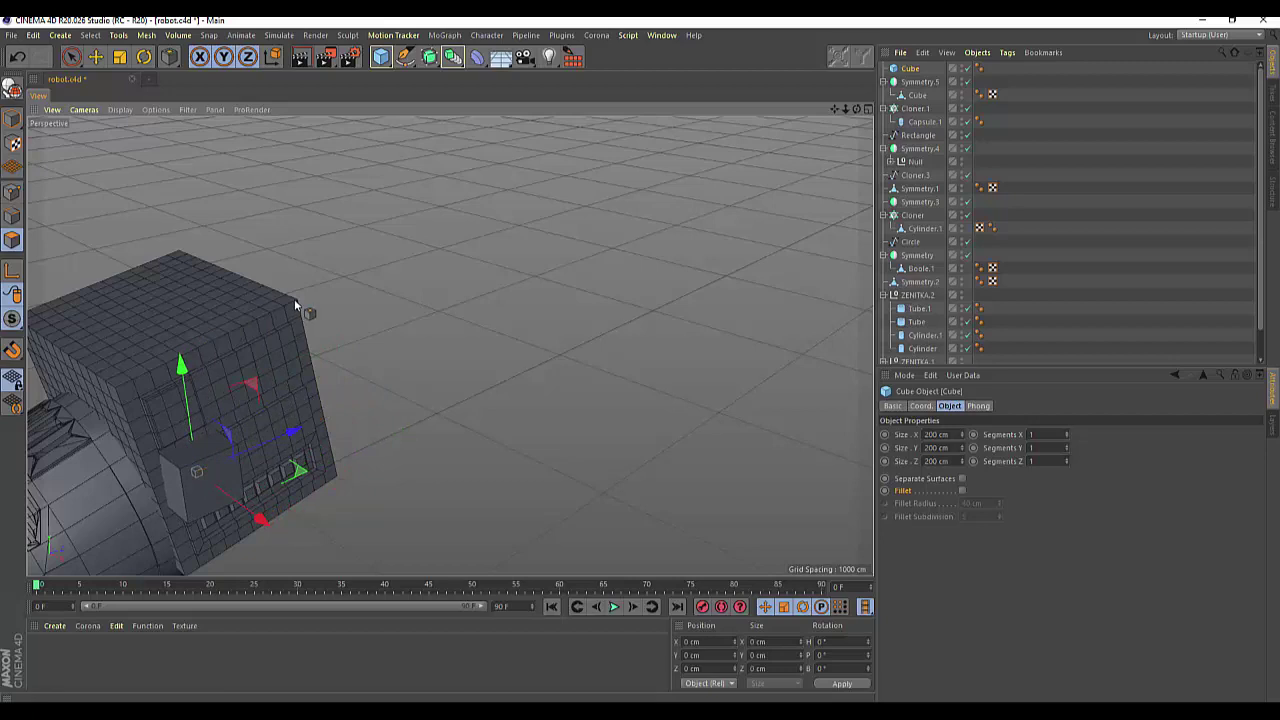
{"action": "left_click_drag", "start_coordinate": [260, 518], "coordinate": [499, 523]}
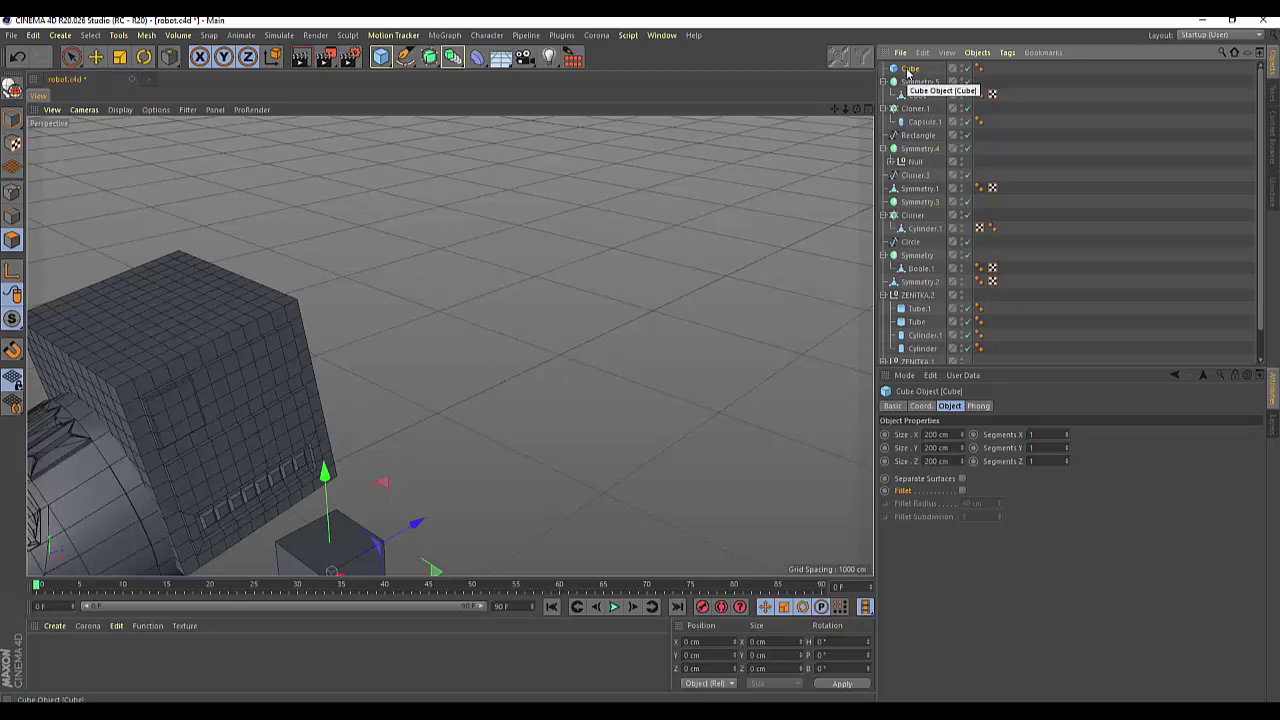
Step: Delete the loose cube and reset the Symmetry.5 Cube's pitch rotation to 0°
{"action": "key", "text": "Delete"}
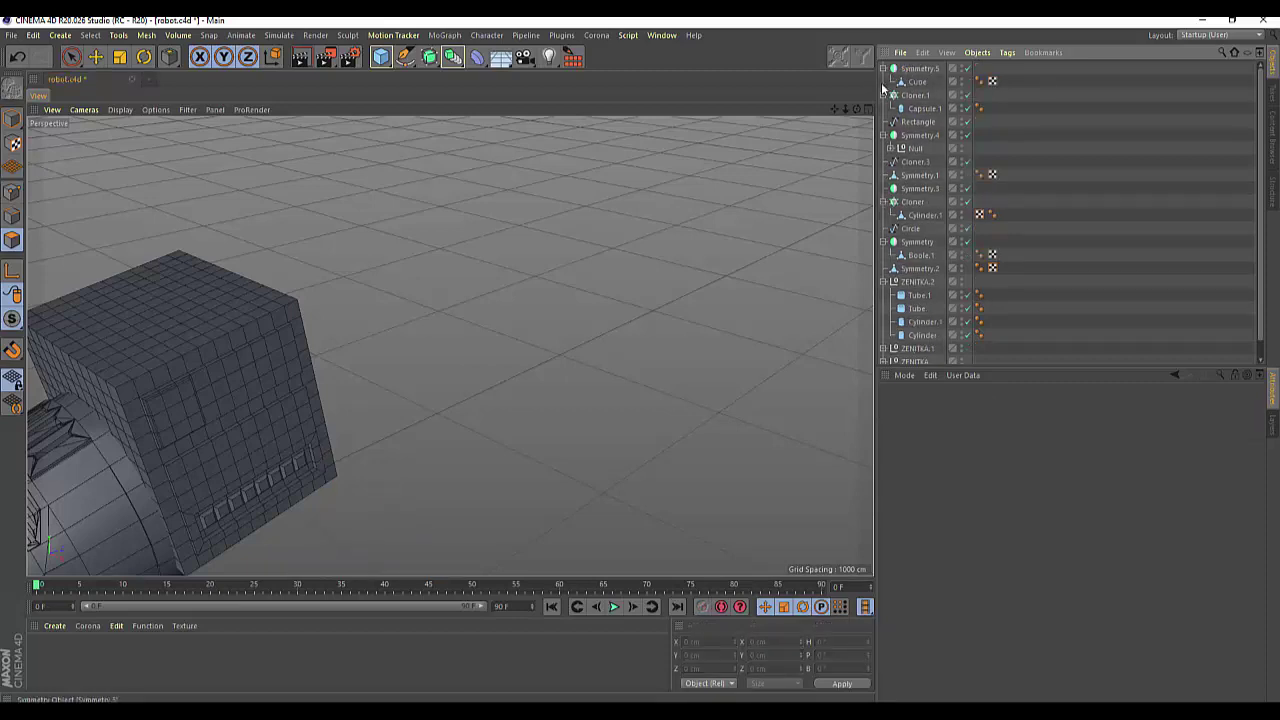
{"action": "left_click", "coordinate": [918, 68]}
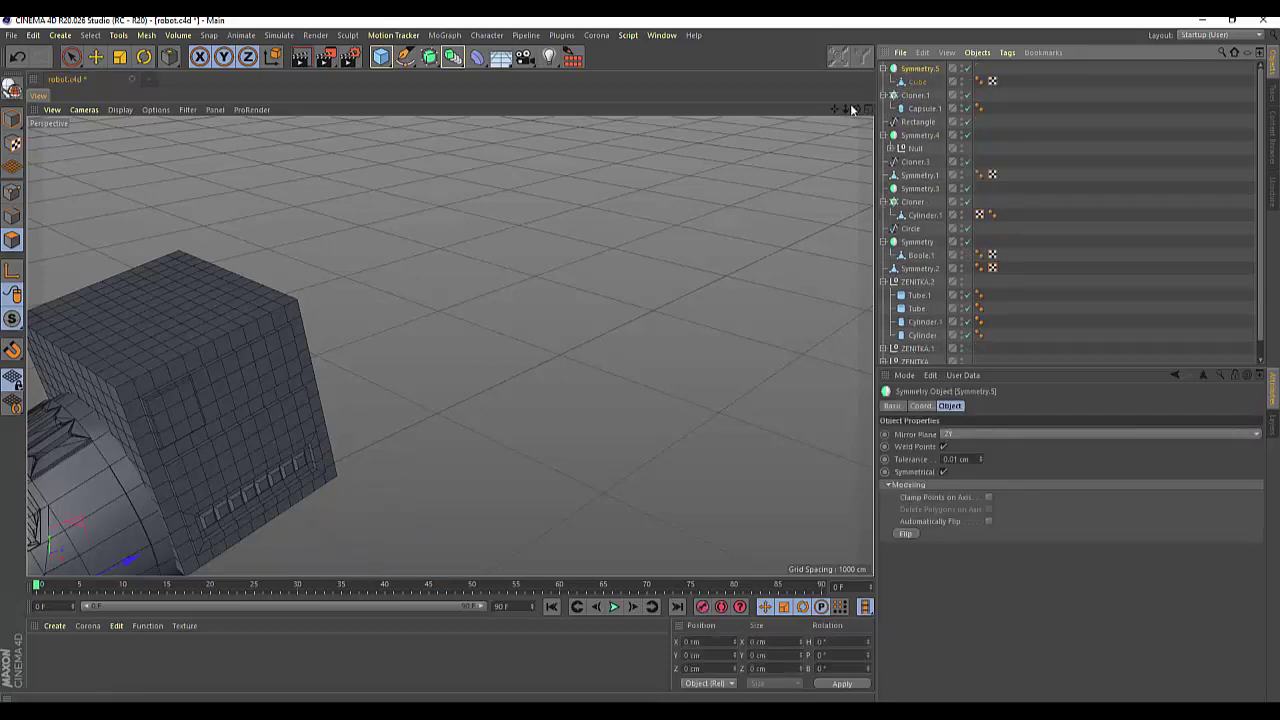
{"action": "left_click", "coordinate": [868, 110]}
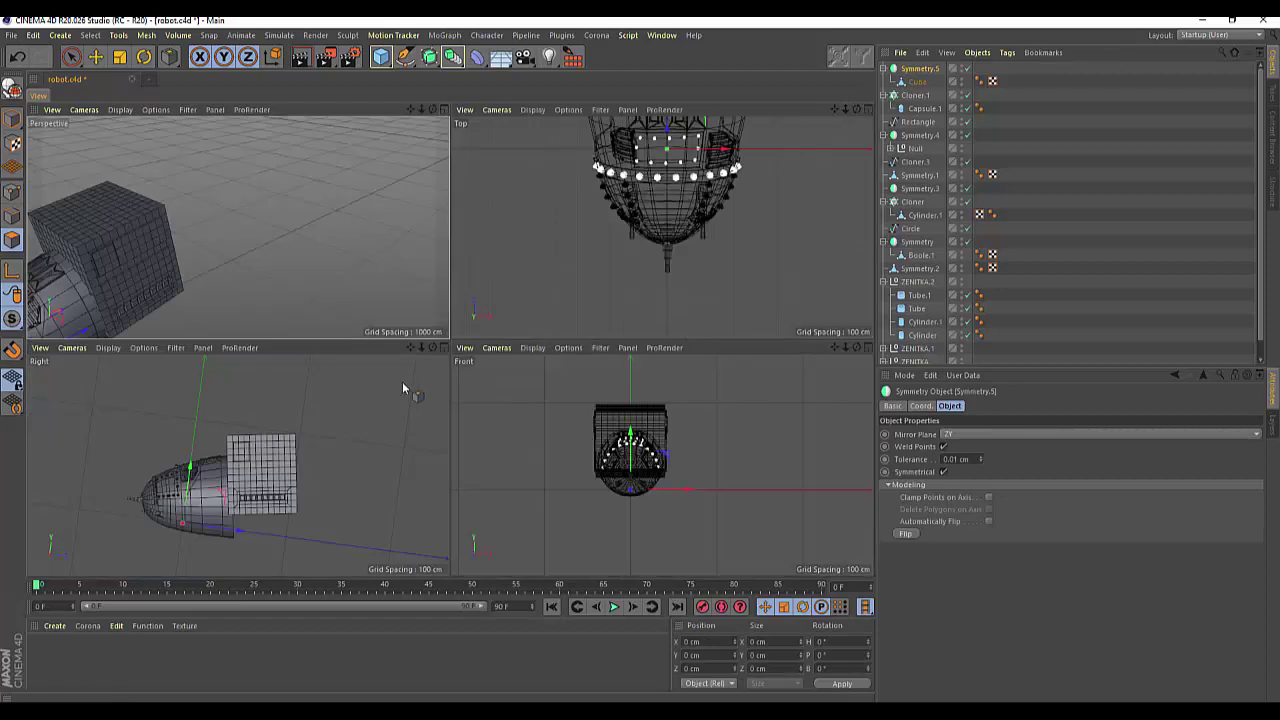
{"action": "left_click", "coordinate": [445, 348]}
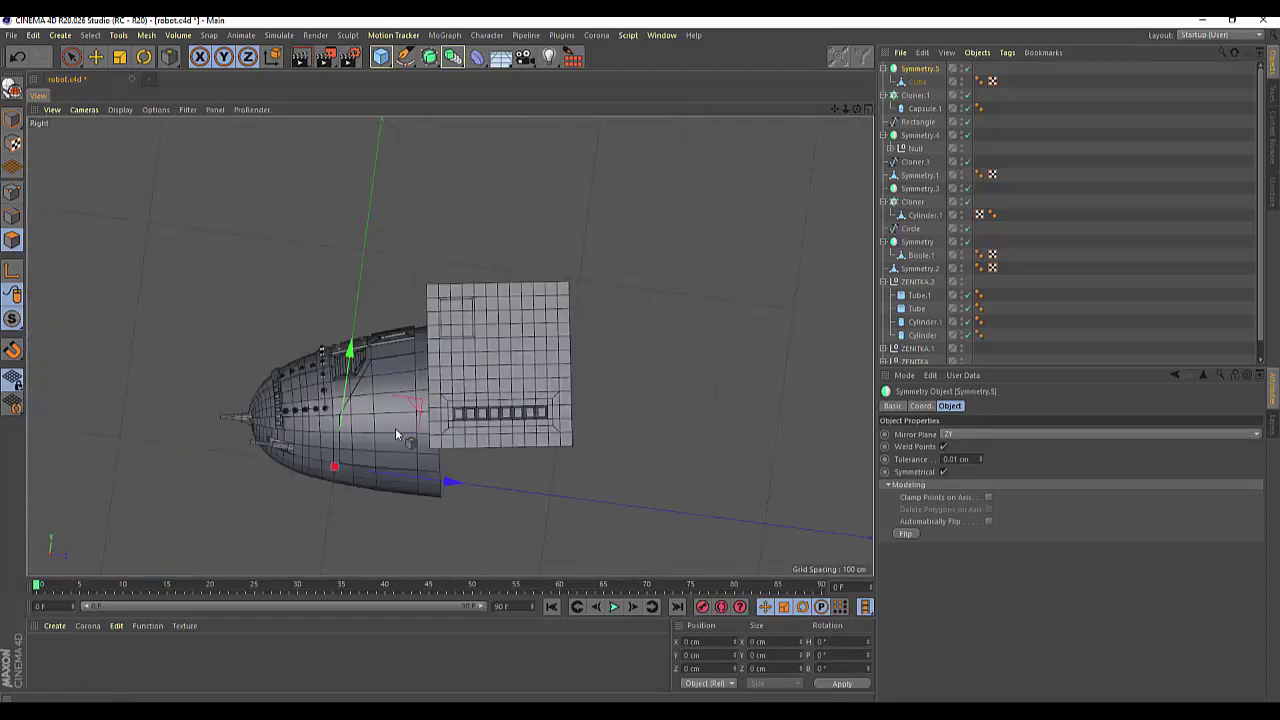
{"action": "left_click", "coordinate": [916, 81]}
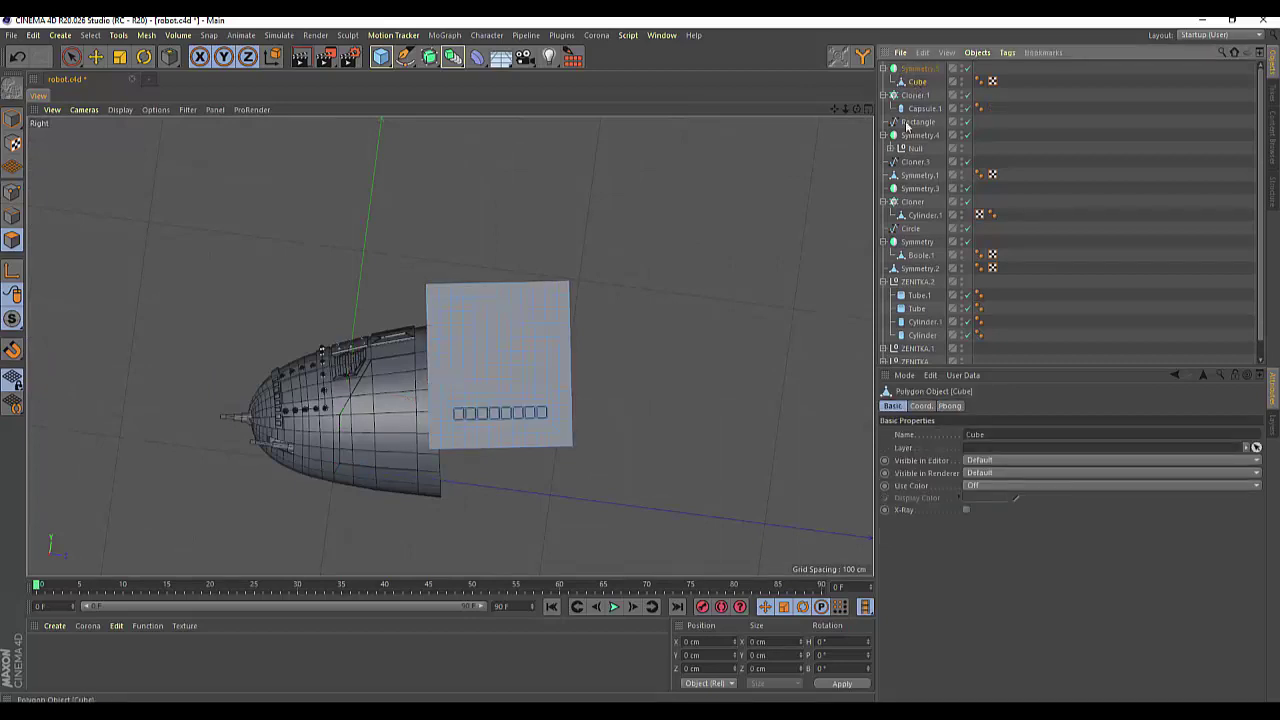
{"action": "left_click", "coordinate": [922, 406]}
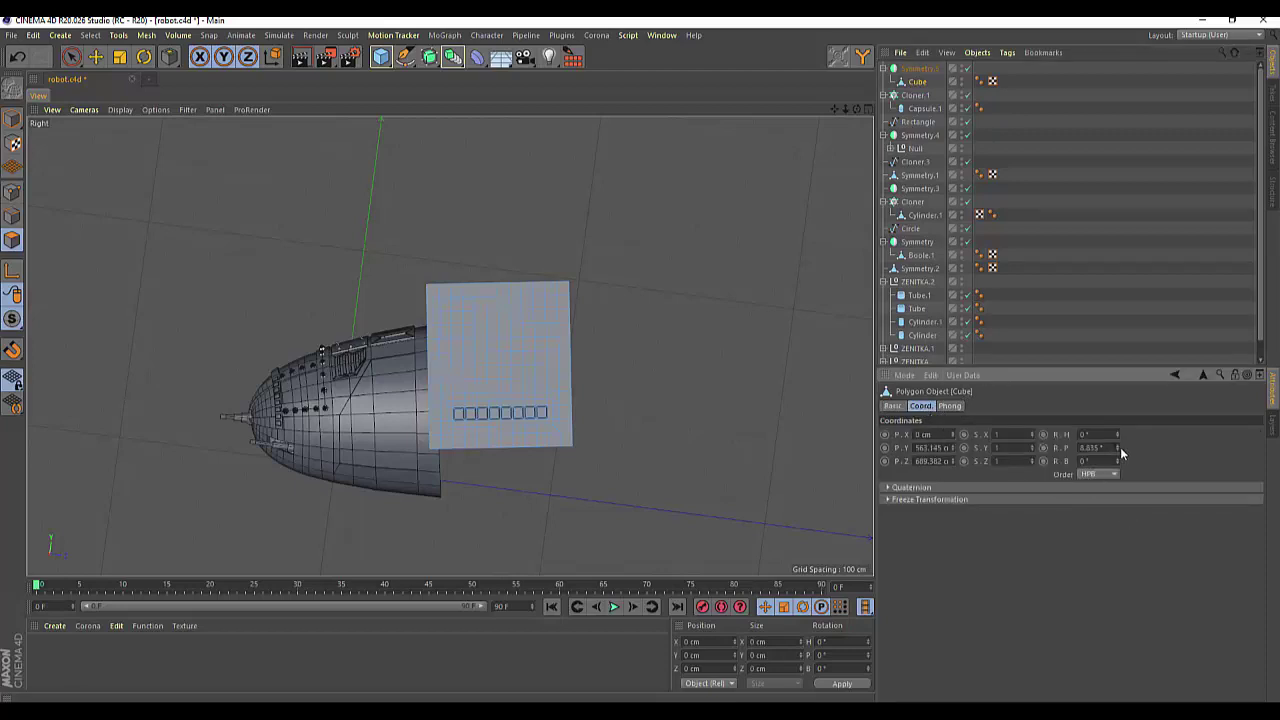
{"action": "left_click_drag", "start_coordinate": [1117, 448], "coordinate": [1117, 500]}
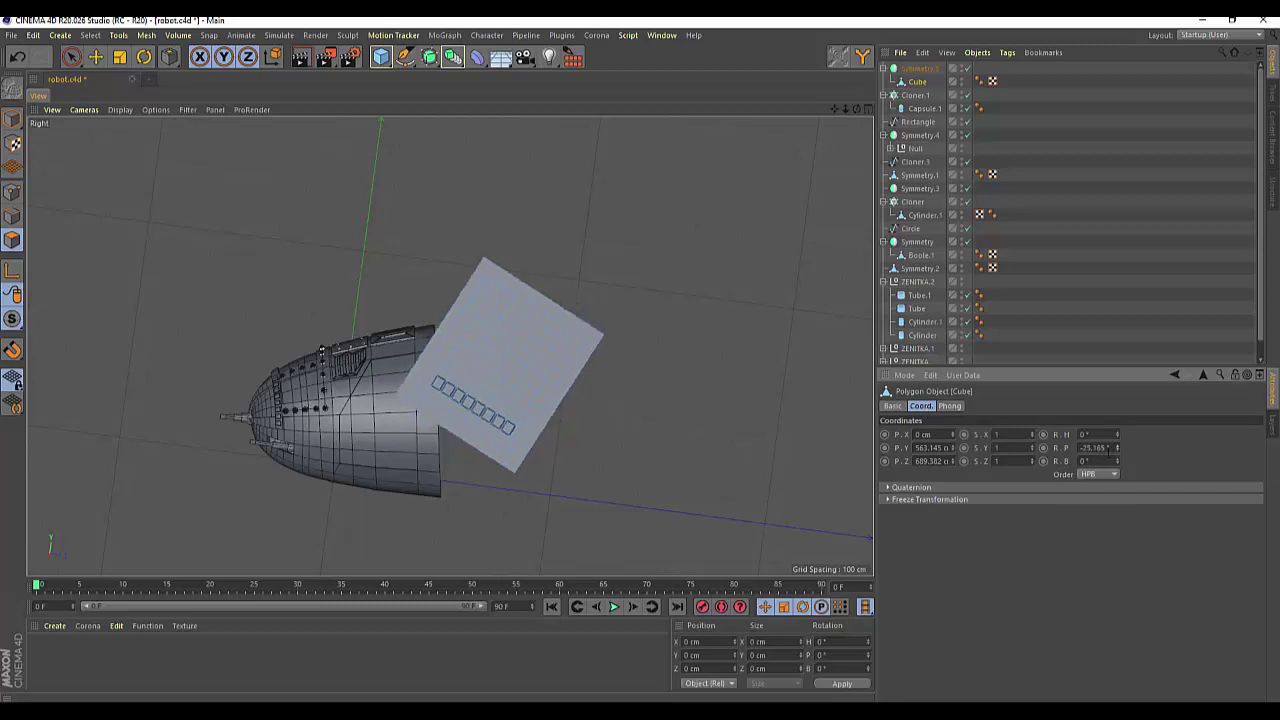
{"action": "left_click", "coordinate": [1097, 448]}
{"action": "type", "text": "0"}
{"action": "key", "text": "Return"}
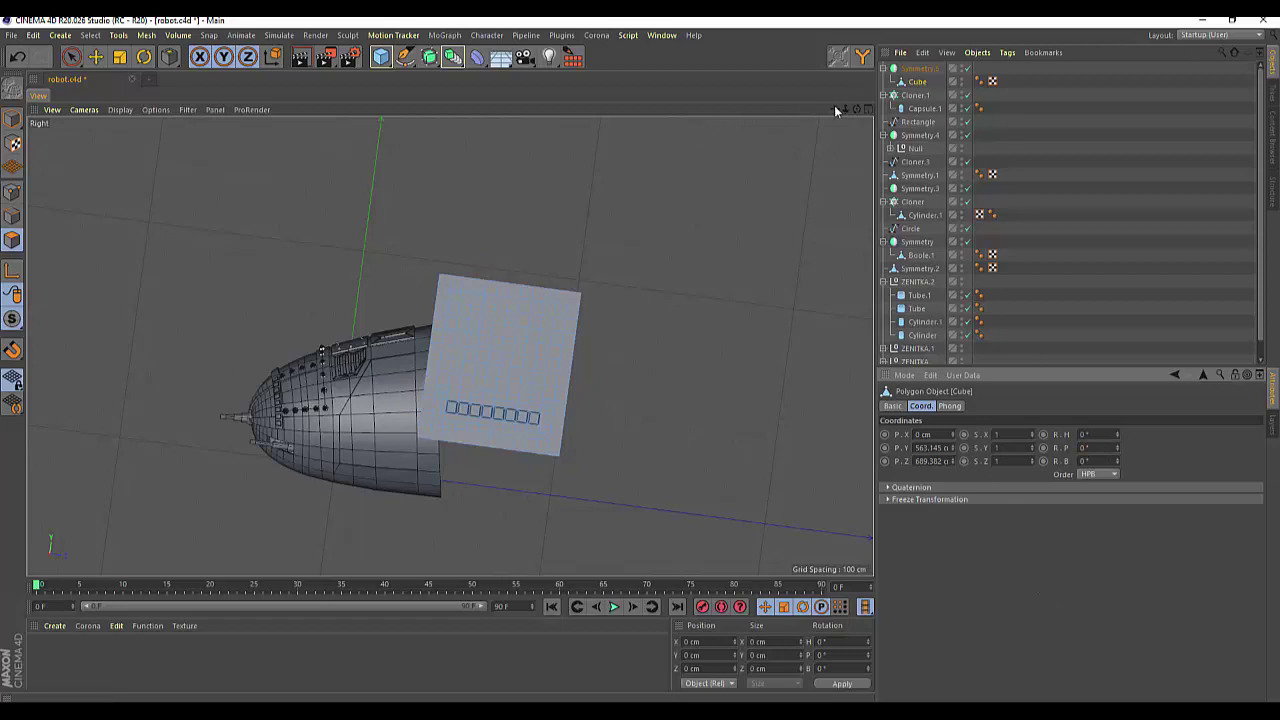
Step: Move Symmetry.5 to about 680 cm along Z, away from the robot head
{"action": "left_click_drag", "start_coordinate": [857, 110], "coordinate": [866, 114]}
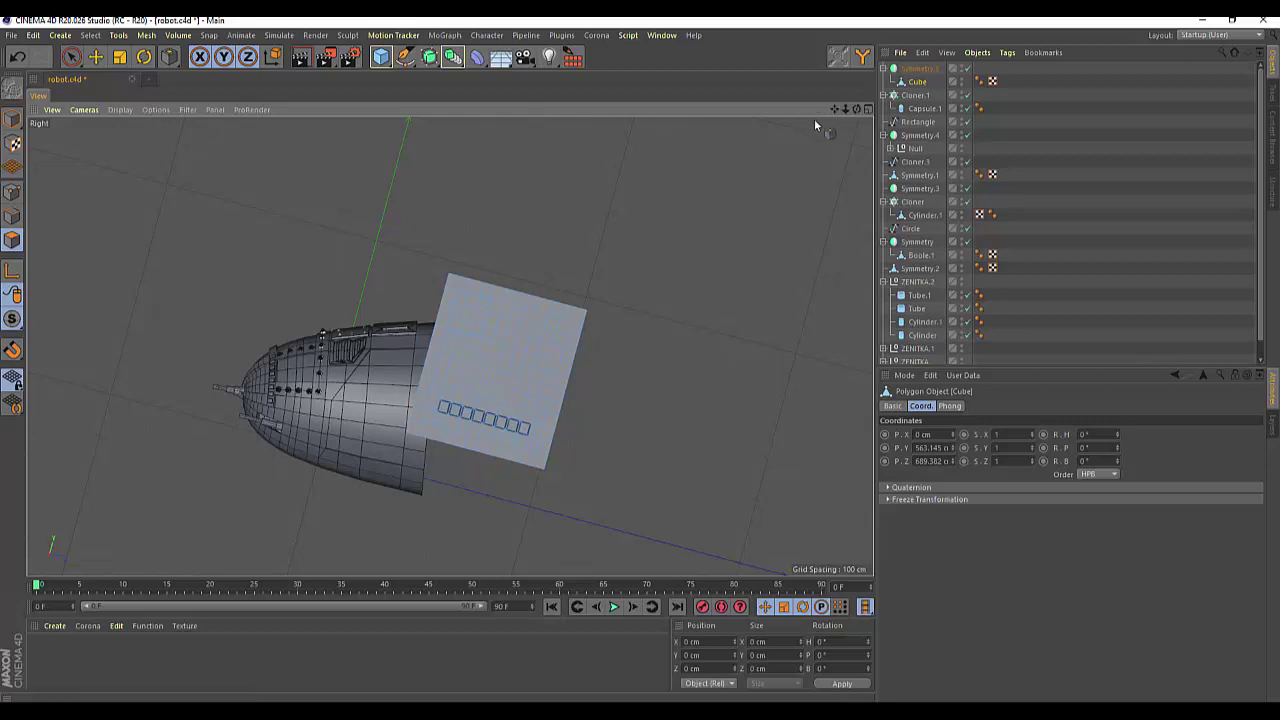
{"action": "left_click_drag", "start_coordinate": [857, 110], "coordinate": [815, 108]}
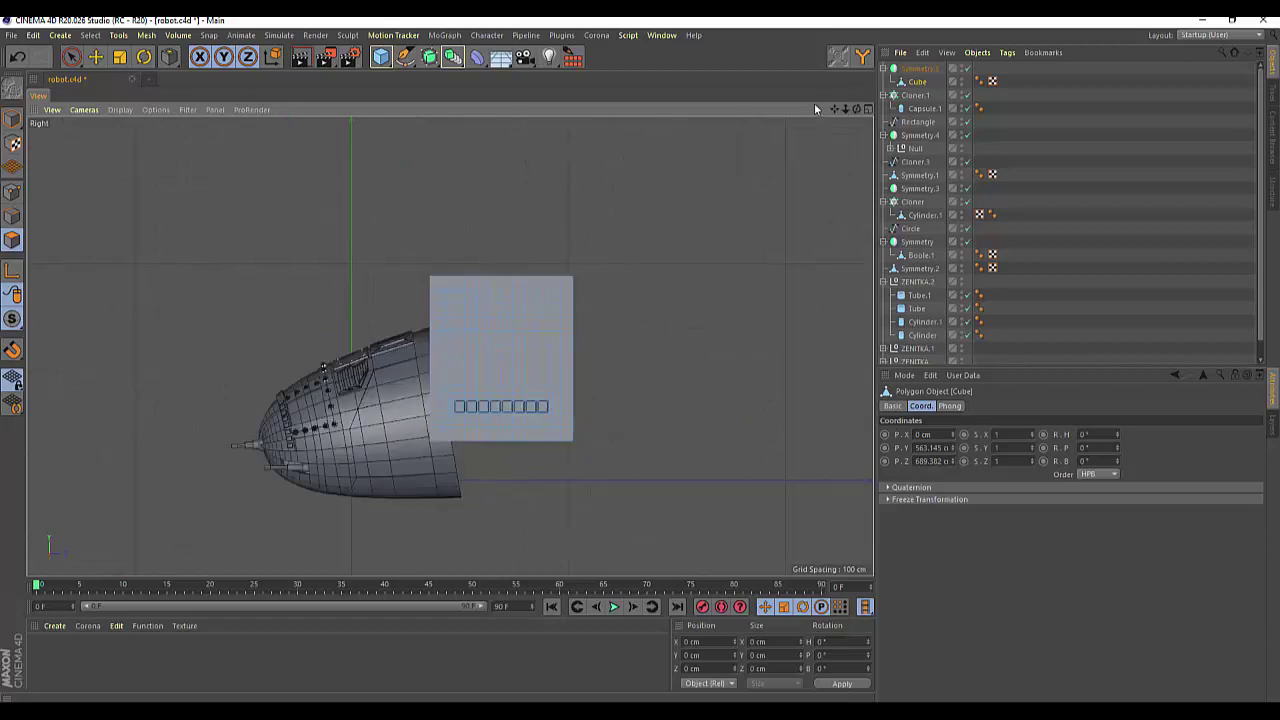
{"action": "left_click", "coordinate": [867, 109]}
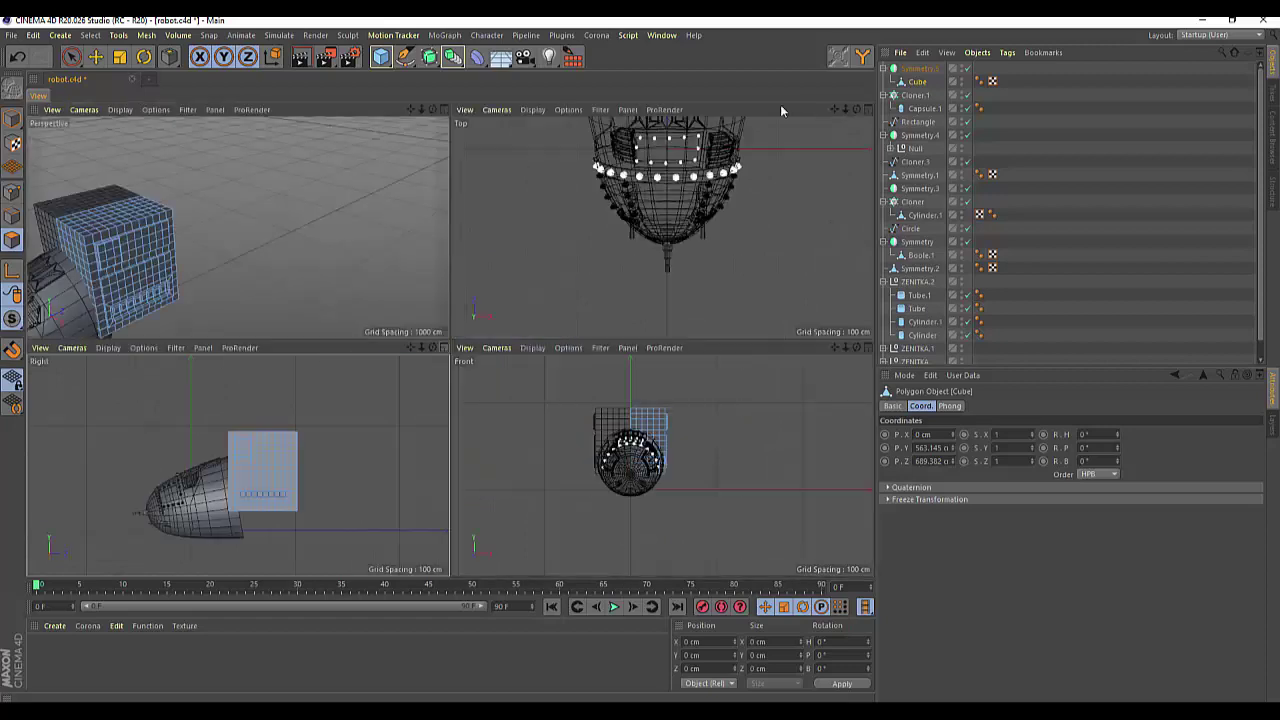
{"action": "left_click", "coordinate": [437, 114]}
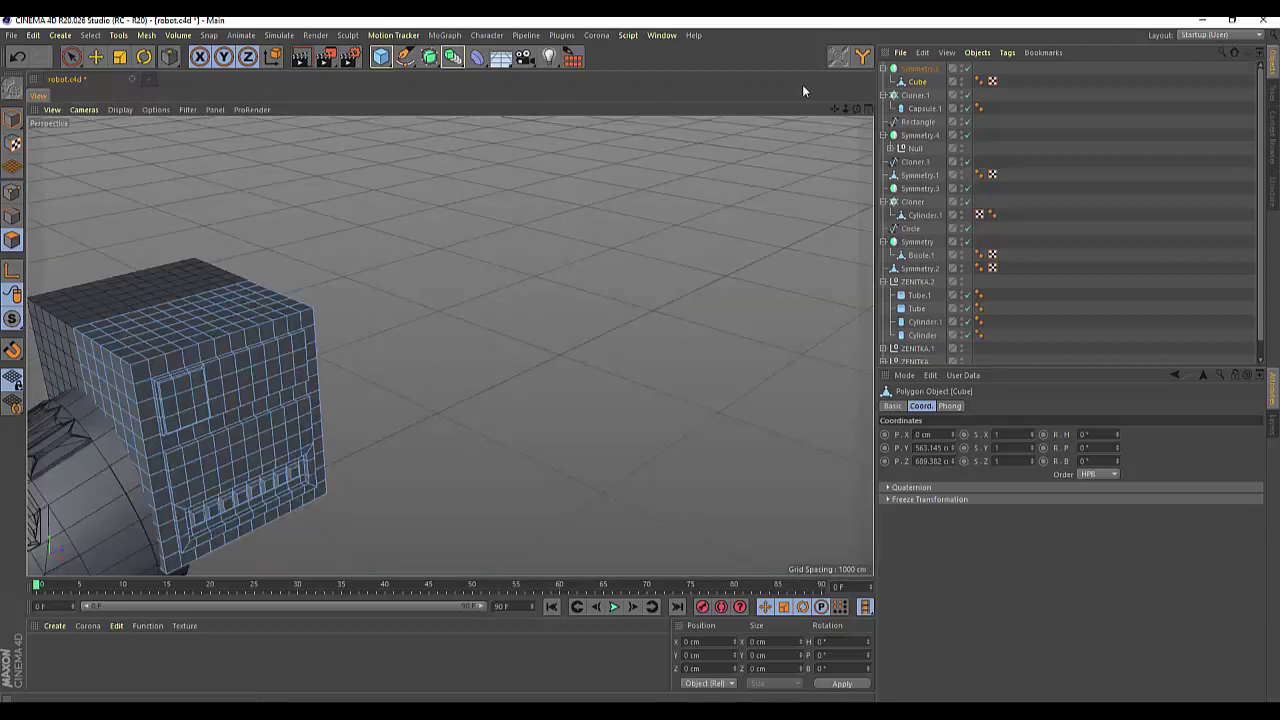
{"action": "left_click_drag", "start_coordinate": [857, 113], "coordinate": [820, 115]}
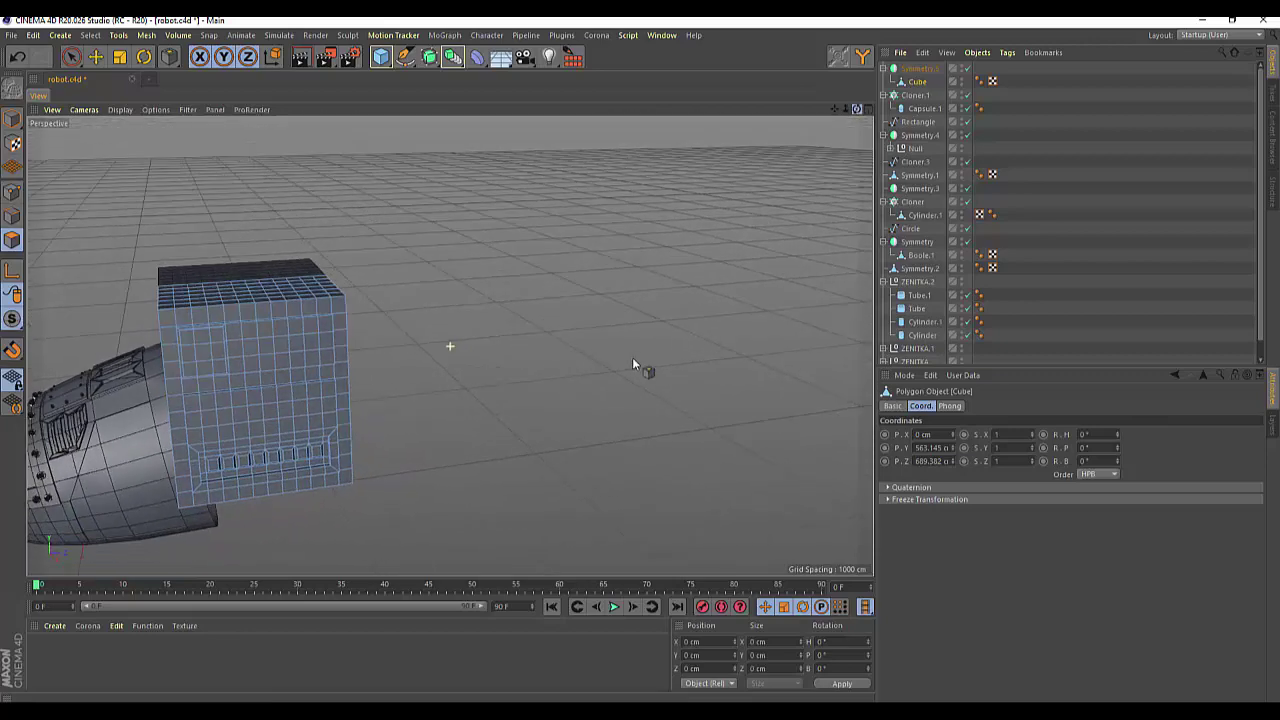
{"action": "left_click", "coordinate": [95, 57]}
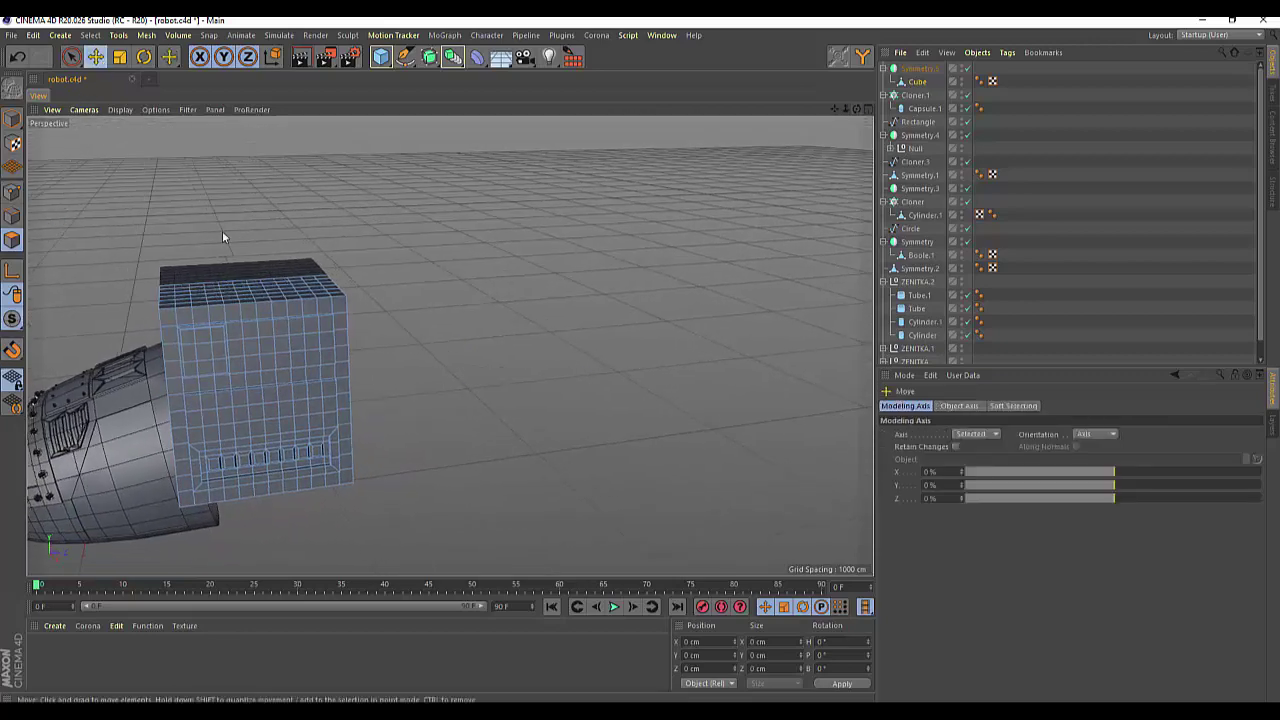
{"action": "left_click", "coordinate": [170, 332]}
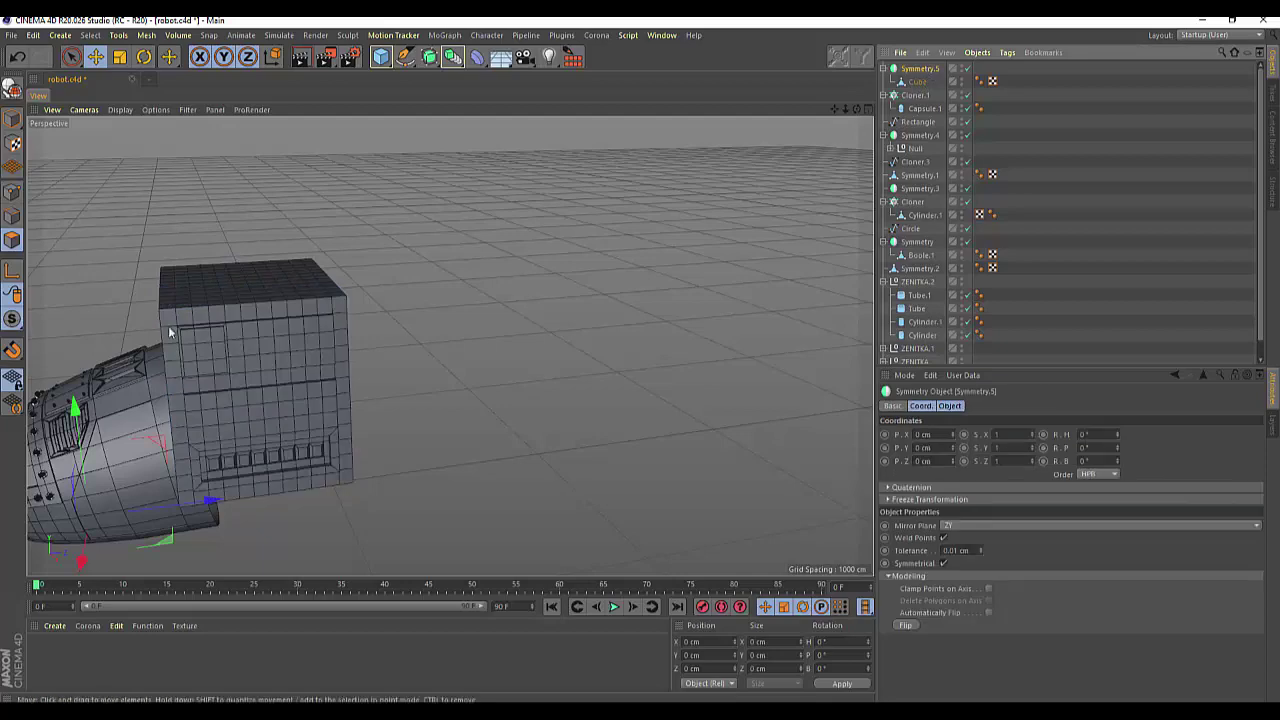
{"action": "left_click_drag", "start_coordinate": [210, 502], "coordinate": [405, 462]}
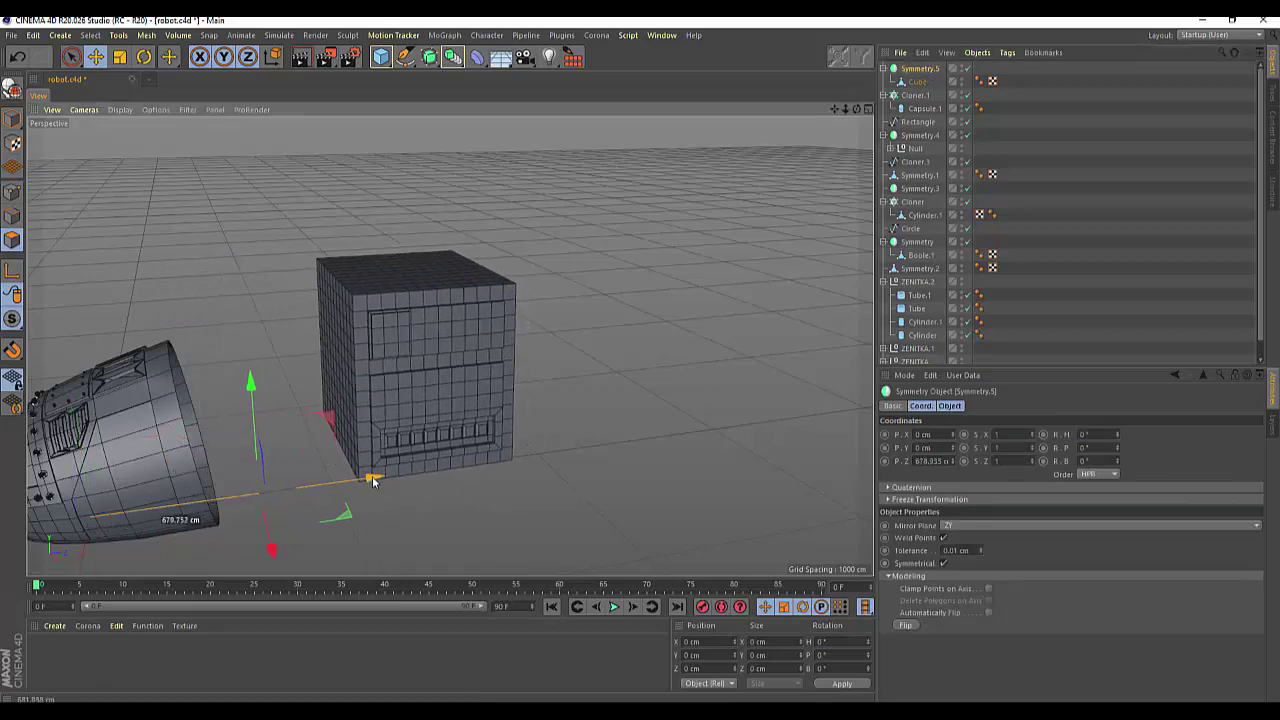
{"action": "scroll", "coordinate": [404, 455], "scroll_direction": "up", "scroll_amount": 2}
{"action": "scroll", "coordinate": [388, 449], "scroll_direction": "up", "scroll_amount": 2}
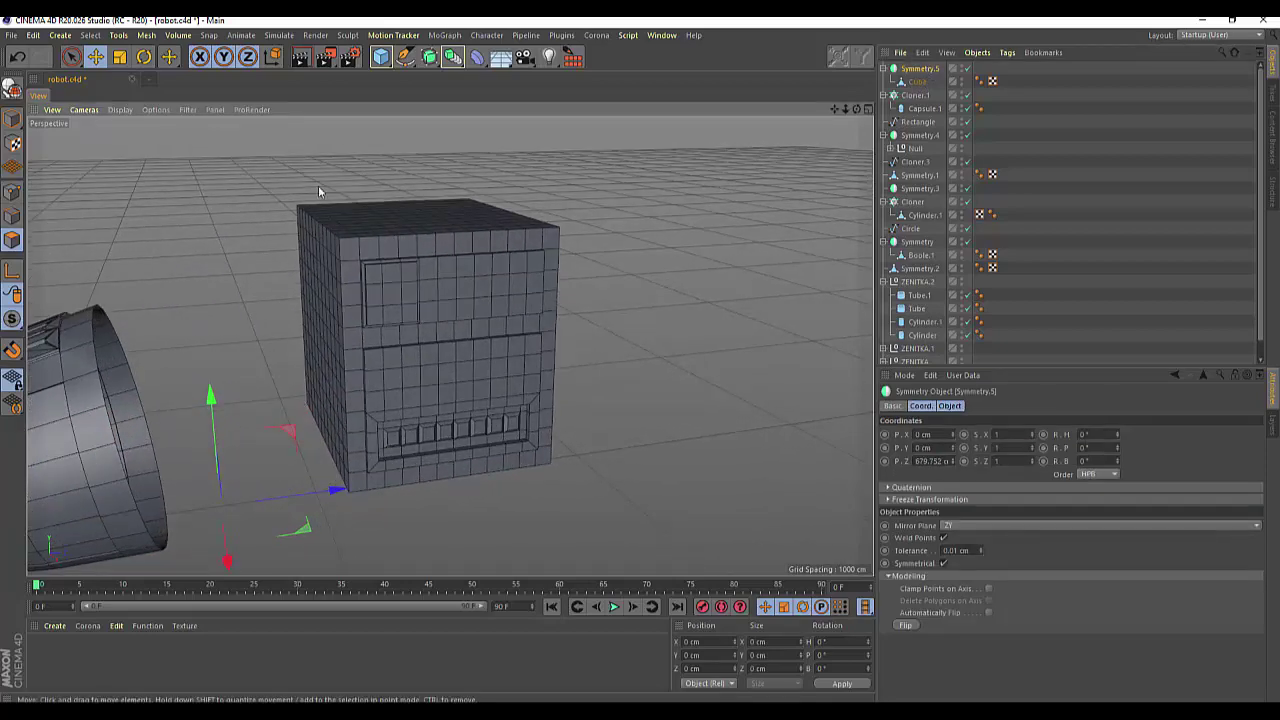
Step: Add a 200 cm cube and place it beside the box's top, near X 806, Y 754 cm
{"action": "left_click", "coordinate": [383, 60]}
{"action": "left_click", "coordinate": [479, 76]}
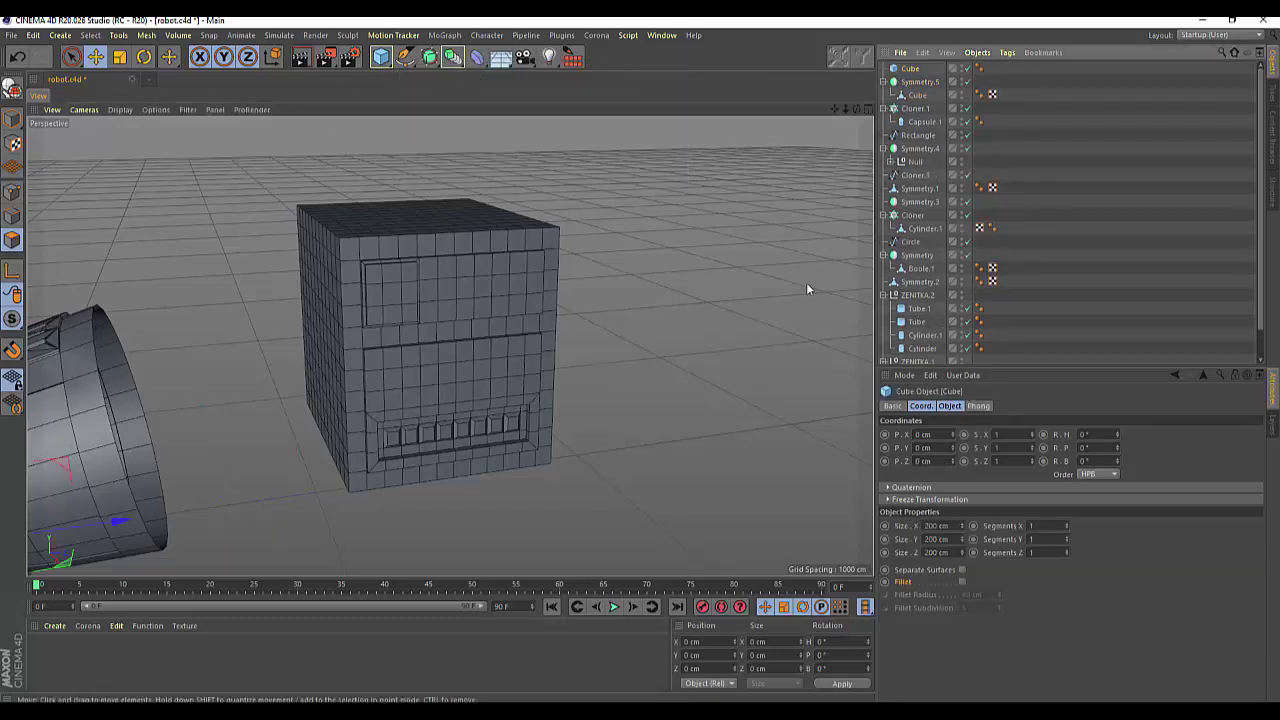
{"action": "left_click_drag", "start_coordinate": [806, 284], "coordinate": [349, 453], "text": "alt"}
{"action": "left_click_drag", "start_coordinate": [166, 491], "coordinate": [530, 455]}
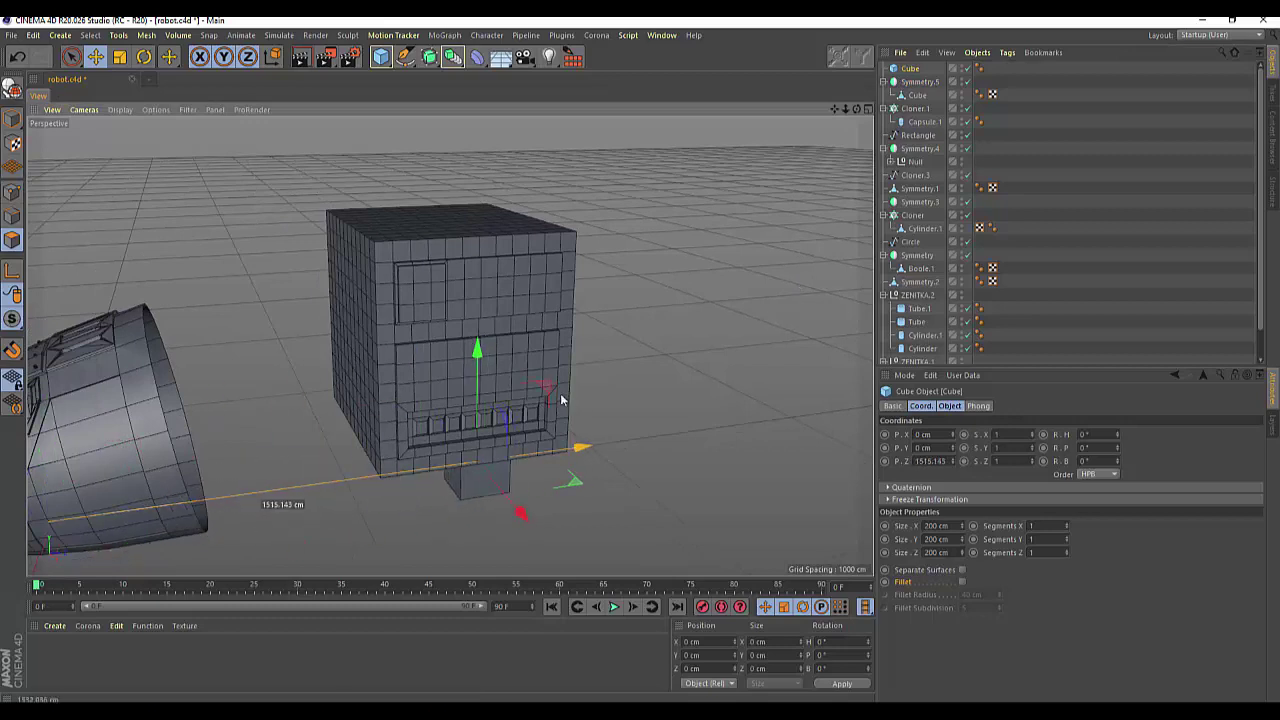
{"action": "left_click_drag", "start_coordinate": [427, 352], "coordinate": [351, 152]}
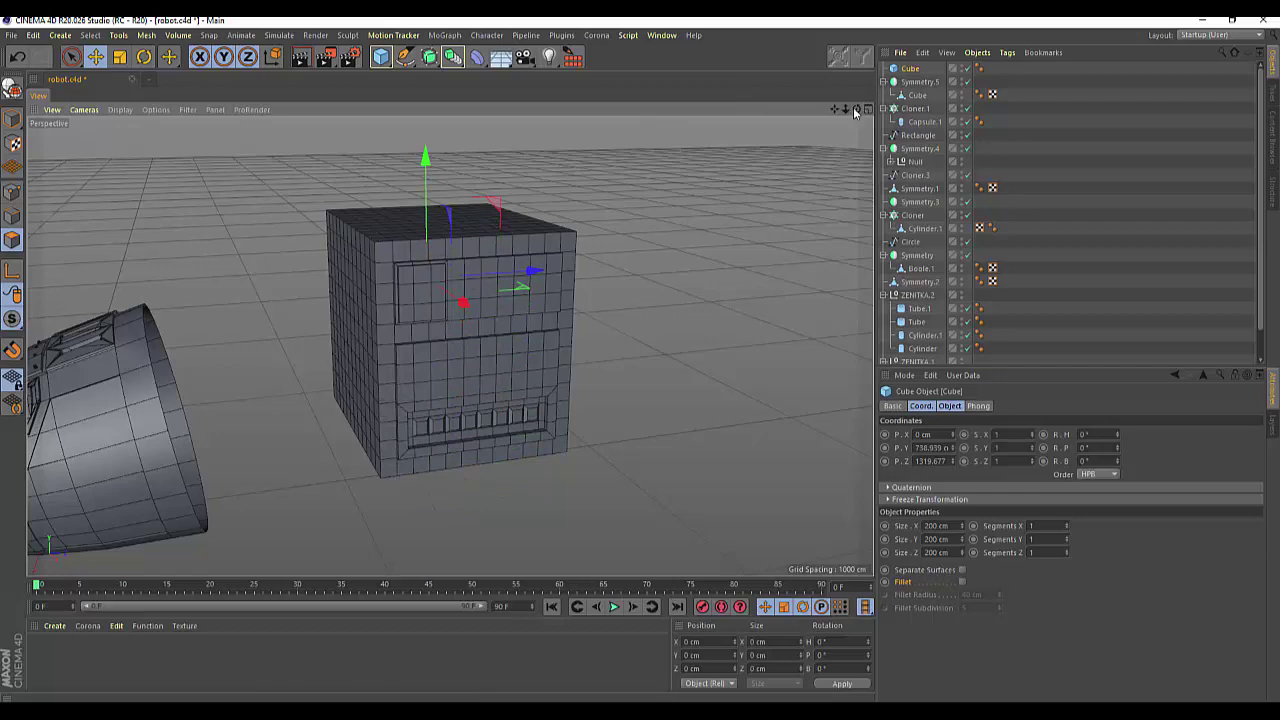
{"action": "mouse_move", "coordinate": [856, 108]}
{"action": "left_mouse_down"}
{"action": "mouse_move", "coordinate": [450, 346]}
{"action": "mouse_move", "coordinate": [563, 238]}
{"action": "left_mouse_up"}
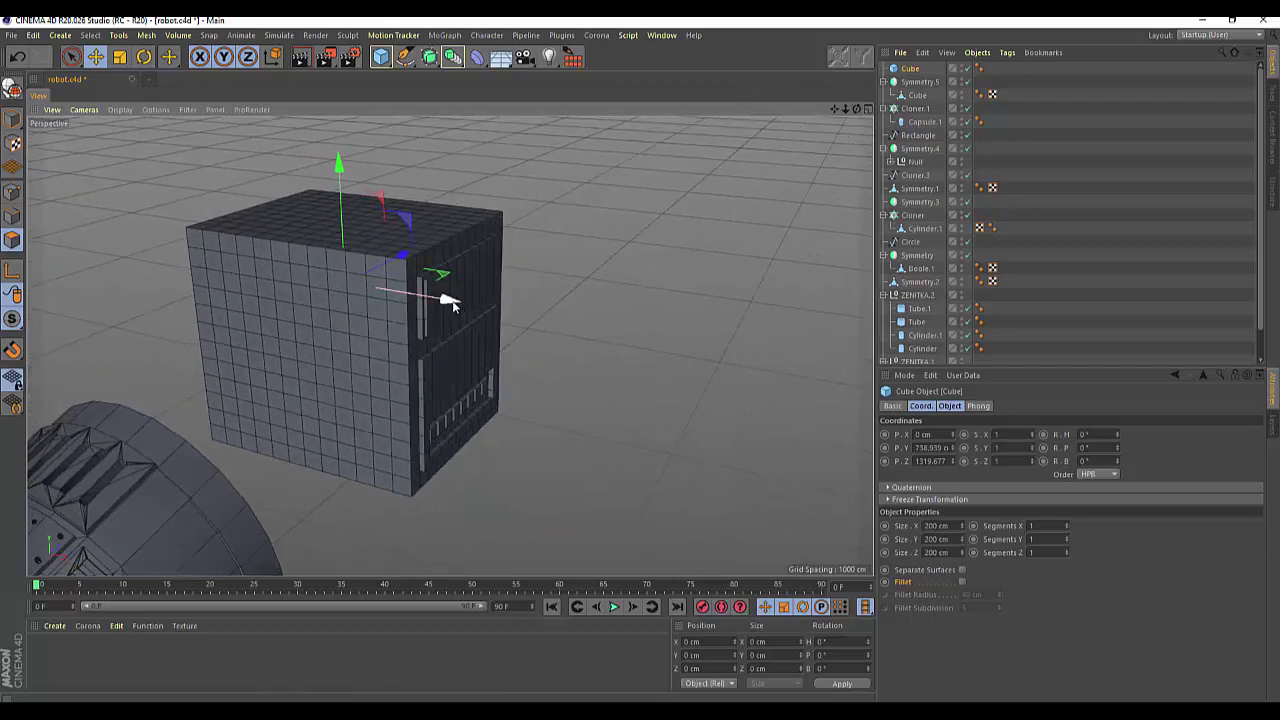
{"action": "left_click_drag", "start_coordinate": [450, 298], "coordinate": [700, 342]}
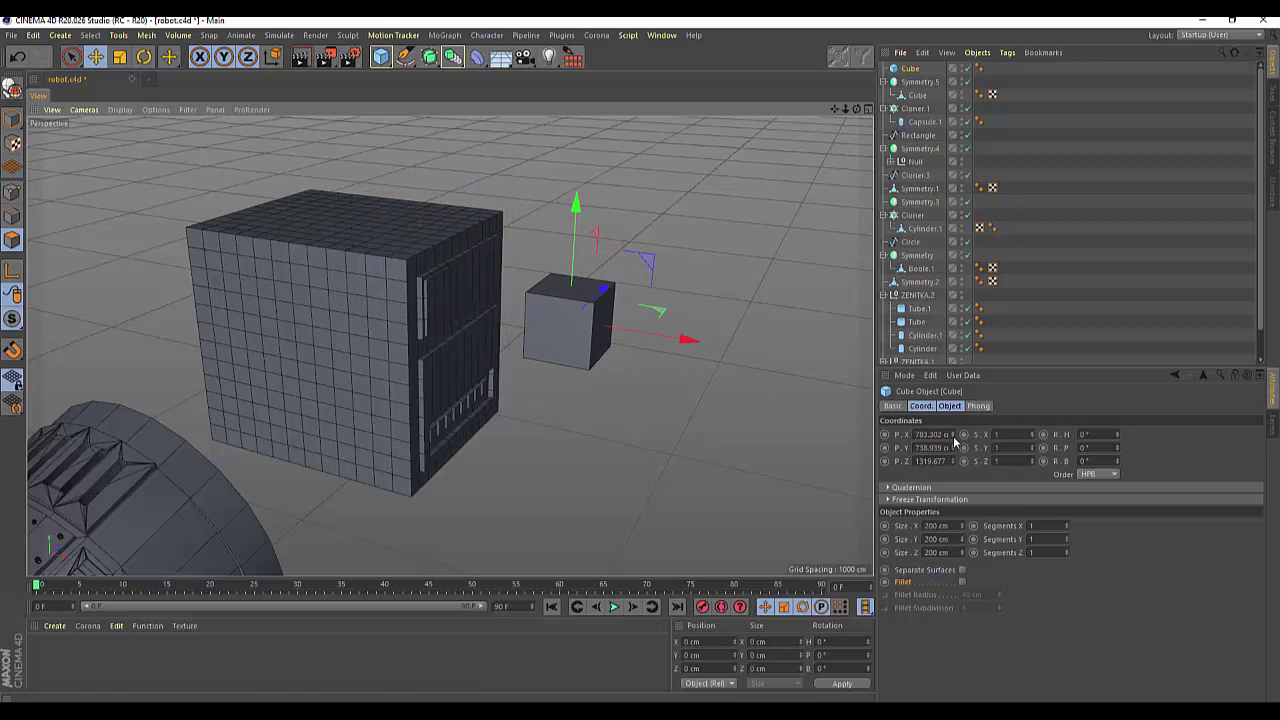
{"action": "mouse_move", "coordinate": [954, 437]}
{"action": "left_mouse_down"}
{"action": "mouse_move", "coordinate": [966, 455]}
{"action": "mouse_move", "coordinate": [956, 490]}
{"action": "left_mouse_up"}
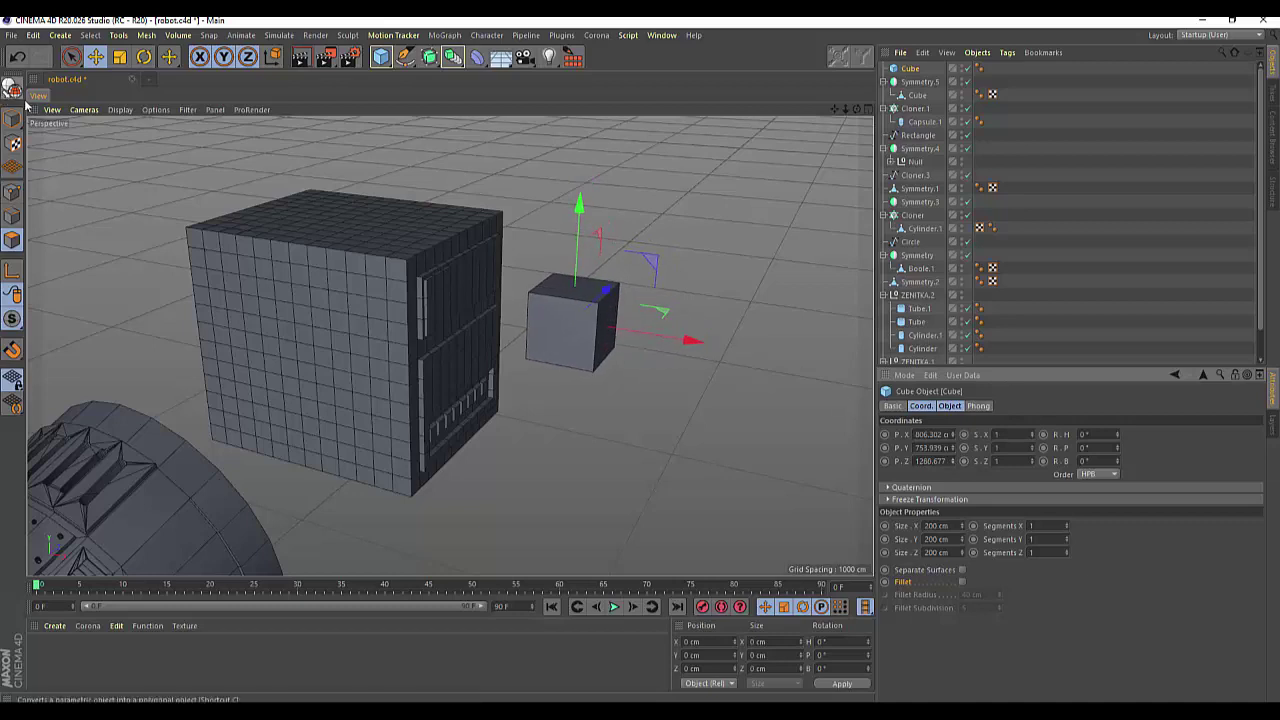
Step: Stretch the small cube into a long beam inside the big box and set its depth to about 130 cm
{"action": "left_click", "coordinate": [575, 318]}
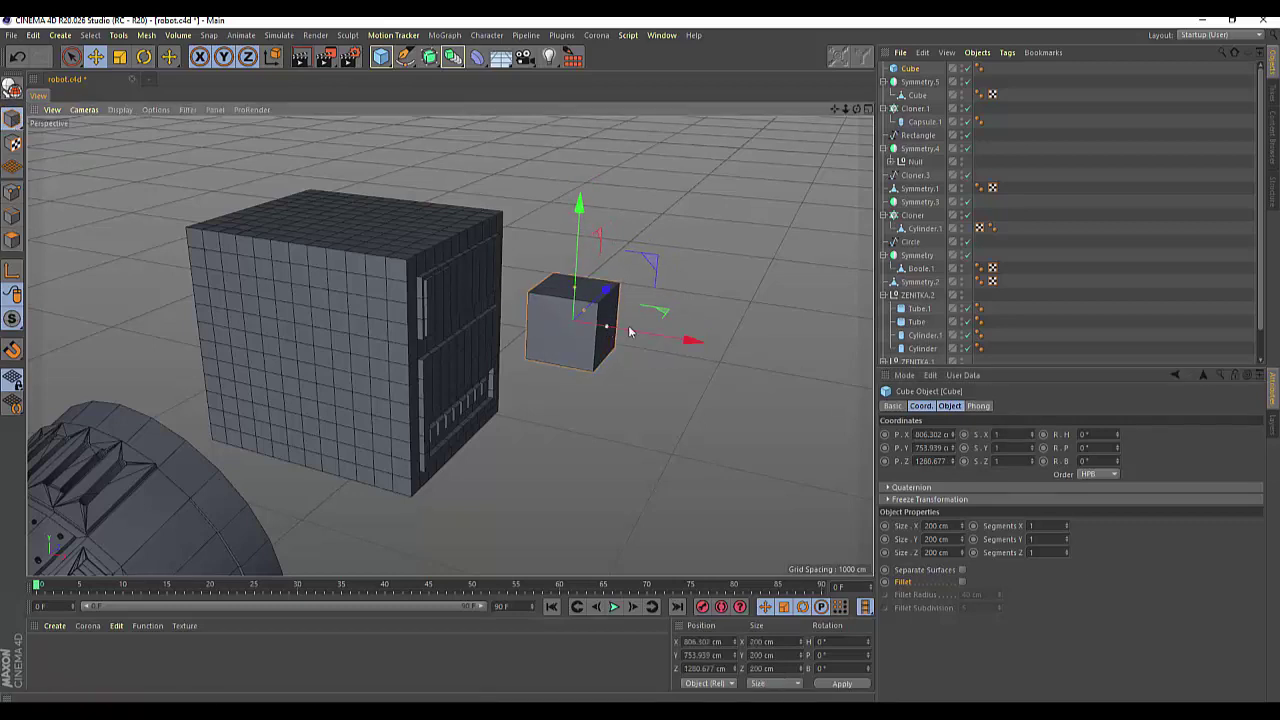
{"action": "left_click_drag", "start_coordinate": [603, 328], "coordinate": [832, 362]}
{"action": "mouse_move", "coordinate": [697, 345]}
{"action": "left_mouse_down"}
{"action": "mouse_move", "coordinate": [440, 305]}
{"action": "mouse_move", "coordinate": [562, 344]}
{"action": "left_mouse_up"}
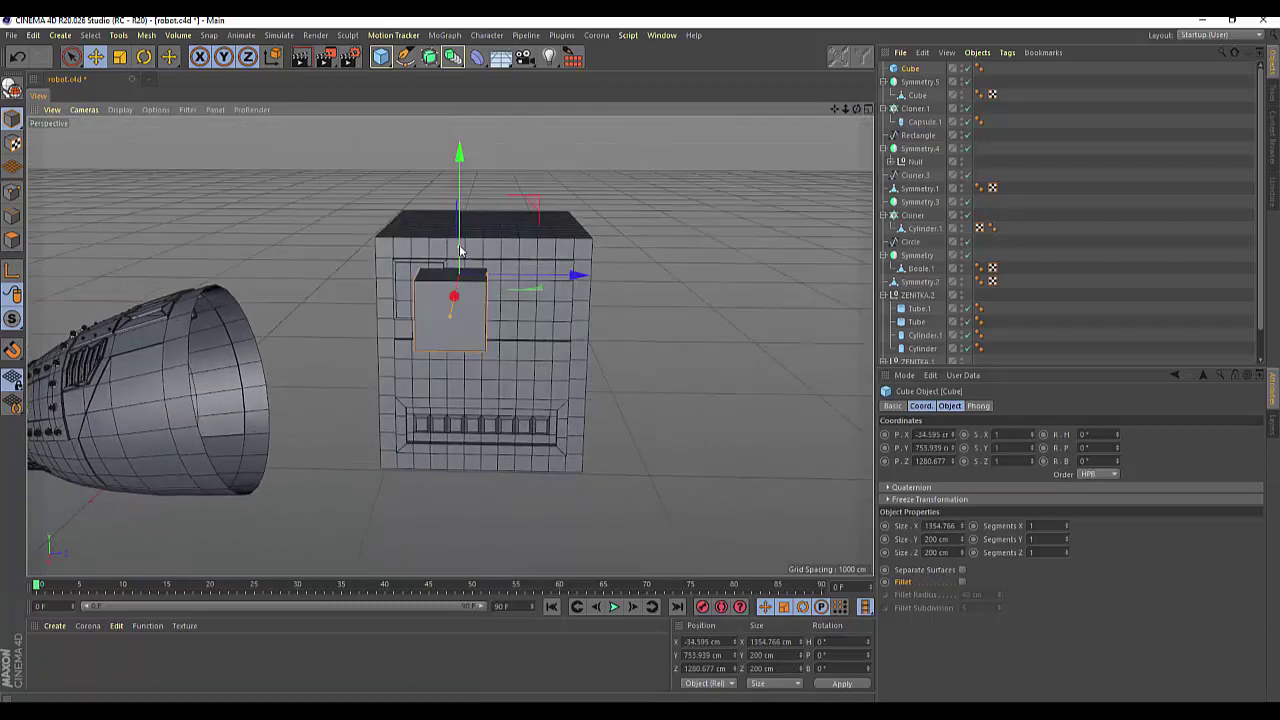
{"action": "left_click_drag", "start_coordinate": [458, 262], "coordinate": [463, 277]}
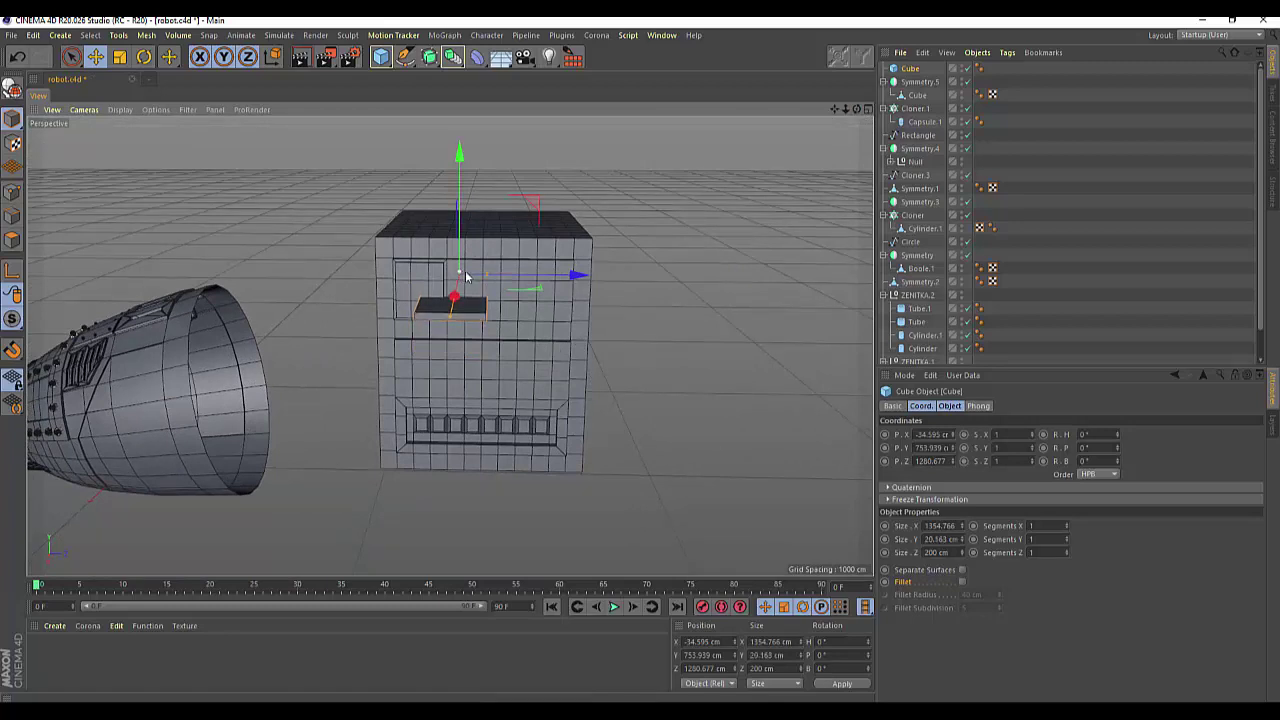
{"action": "left_click_drag", "start_coordinate": [487, 277], "coordinate": [477, 273]}
Step: Raise the slab to the top-left of the front face, shift it along Z, and thin it to about 9.6 cm
{"action": "left_click_drag", "start_coordinate": [459, 160], "coordinate": [458, 133]}
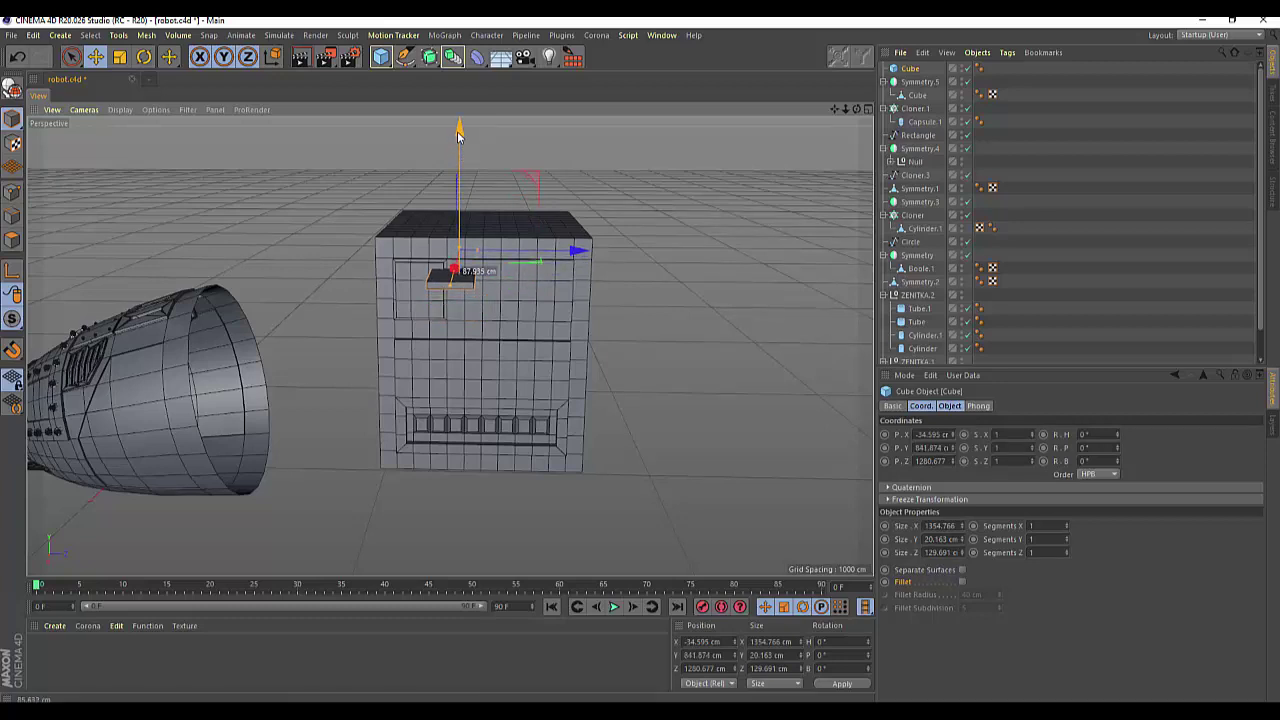
{"action": "left_click_drag", "start_coordinate": [579, 250], "coordinate": [552, 255]}
{"action": "scroll", "coordinate": [364, 313], "scroll_direction": "up", "scroll_amount": 3}
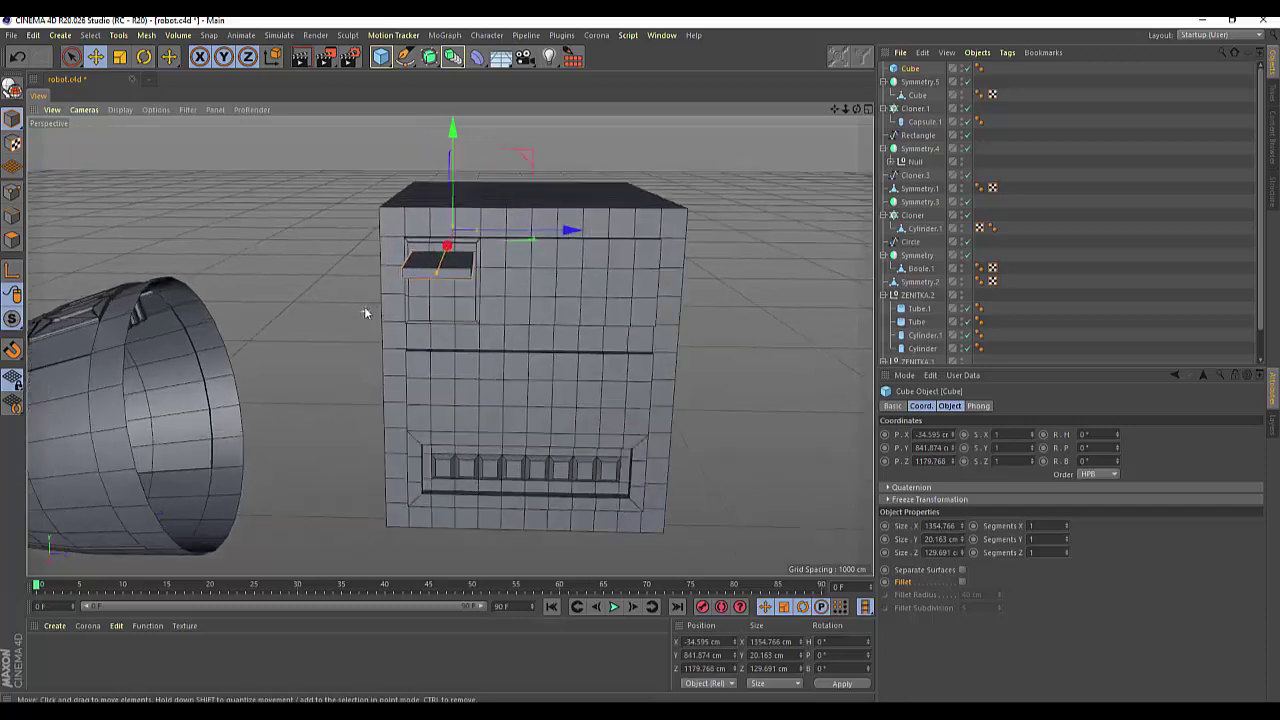
{"action": "scroll", "coordinate": [364, 313], "scroll_direction": "up", "scroll_amount": 3}
{"action": "scroll", "coordinate": [366, 306], "scroll_direction": "up", "scroll_amount": 3}
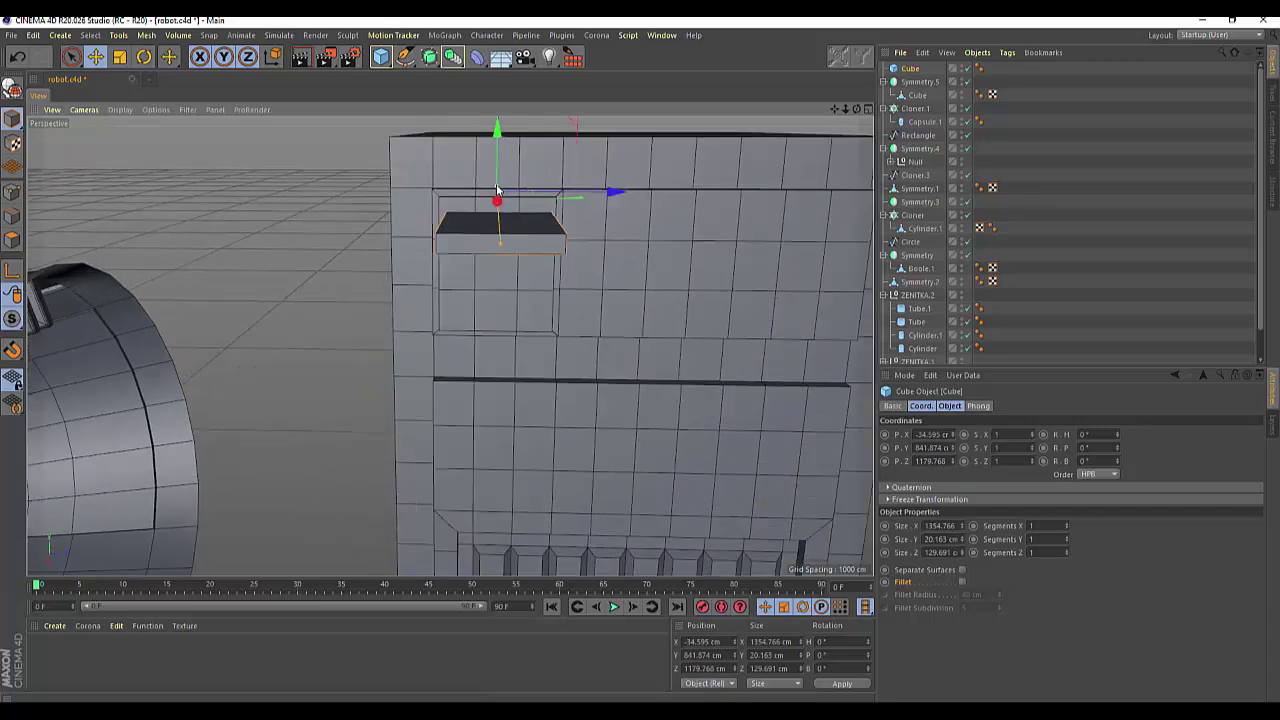
{"action": "mouse_move", "coordinate": [497, 190]}
{"action": "left_mouse_down"}
{"action": "mouse_move", "coordinate": [528, 196]}
{"action": "mouse_move", "coordinate": [449, 346]}
{"action": "mouse_move", "coordinate": [811, 113]}
{"action": "mouse_move", "coordinate": [715, 187]}
{"action": "mouse_move", "coordinate": [808, 136]}
{"action": "left_mouse_up"}
{"action": "scroll", "coordinate": [450, 346], "scroll_direction": "up", "scroll_amount": 1}
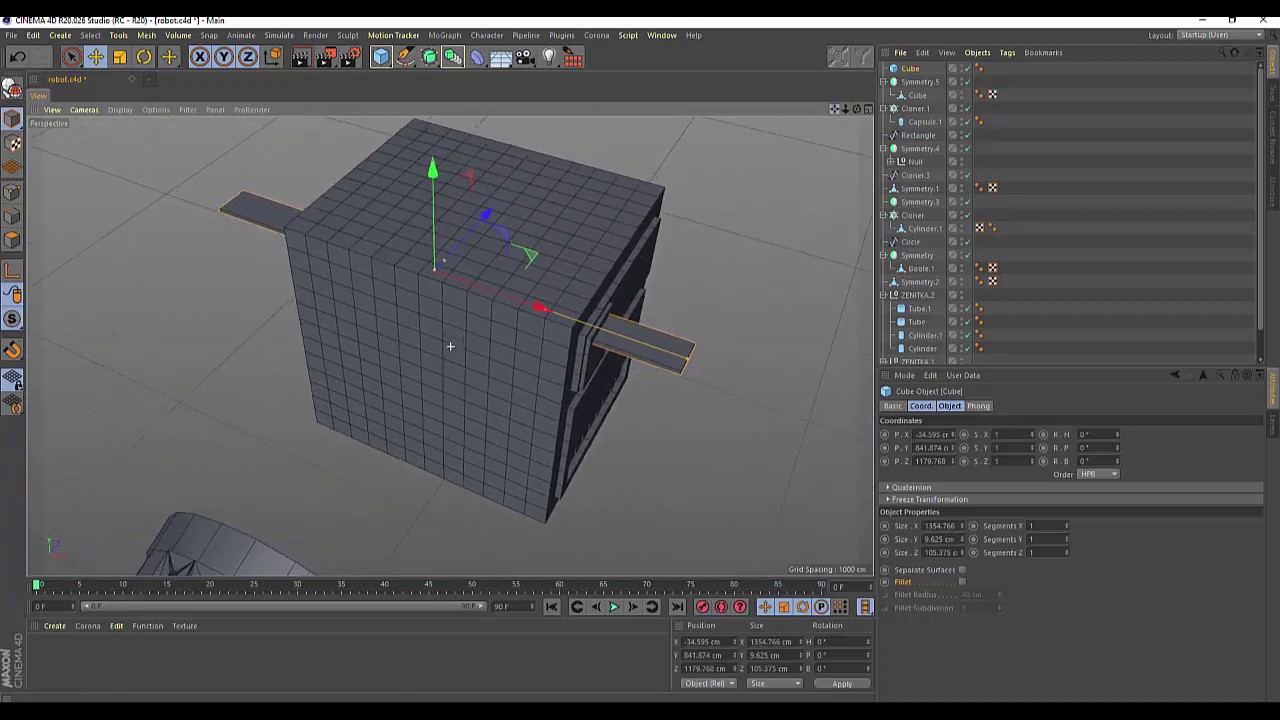
Step: Shorten the cutter bar to about 1006 cm wide and raise its height to 15.625 cm across the upper panel
{"action": "left_click_drag", "start_coordinate": [450, 346], "coordinate": [729, 299], "text": "alt"}
{"action": "left_click_drag", "start_coordinate": [683, 351], "coordinate": [613, 323]}
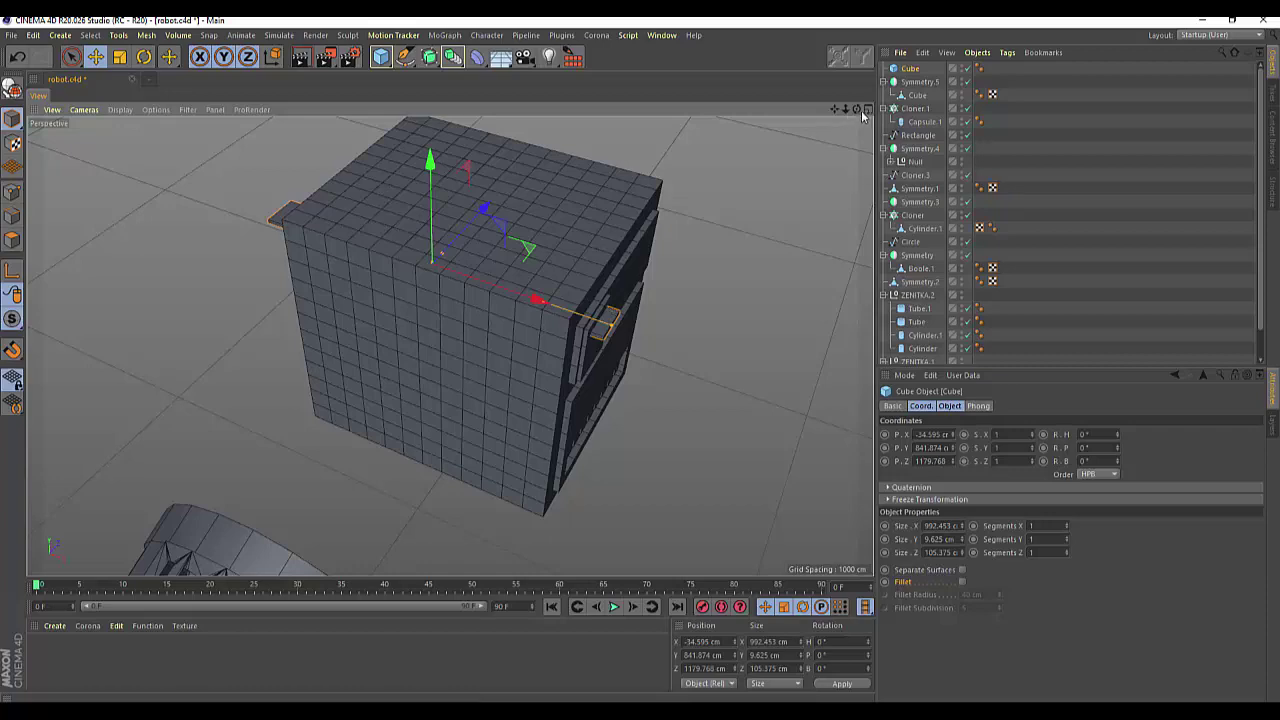
{"action": "left_click_drag", "start_coordinate": [856, 109], "coordinate": [855, 112]}
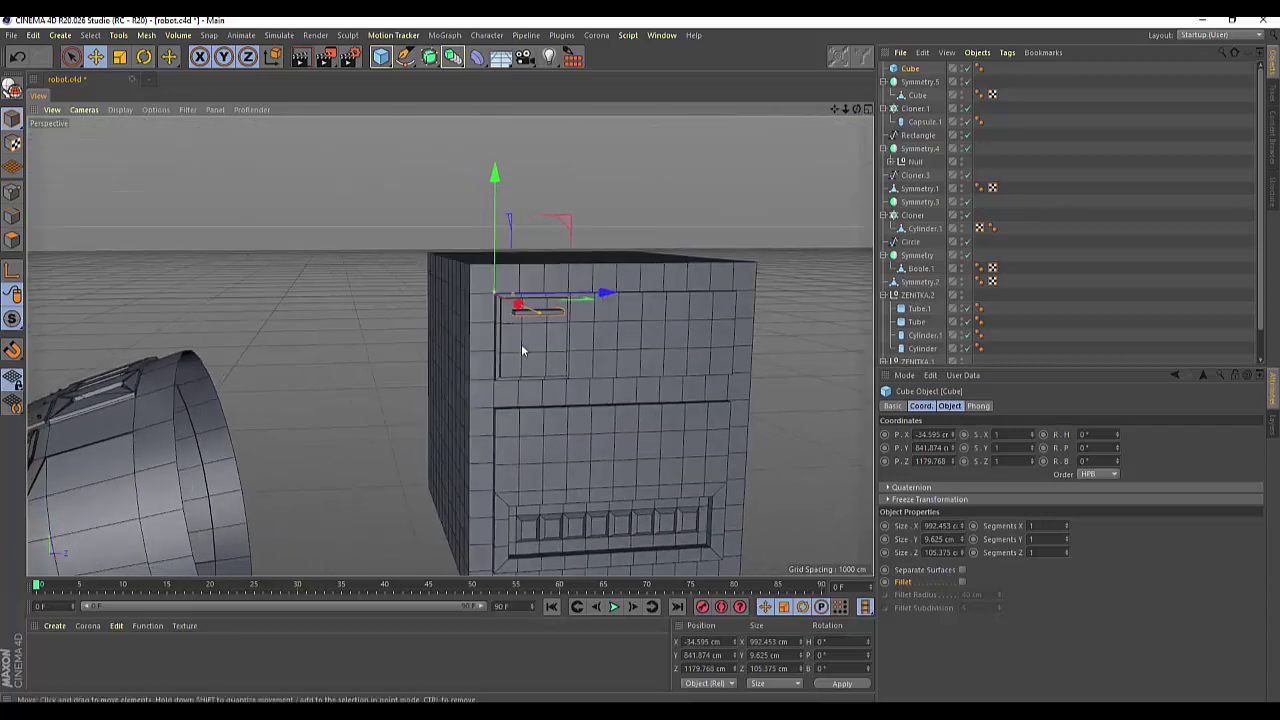
{"action": "left_click_drag", "start_coordinate": [539, 318], "coordinate": [516, 299]}
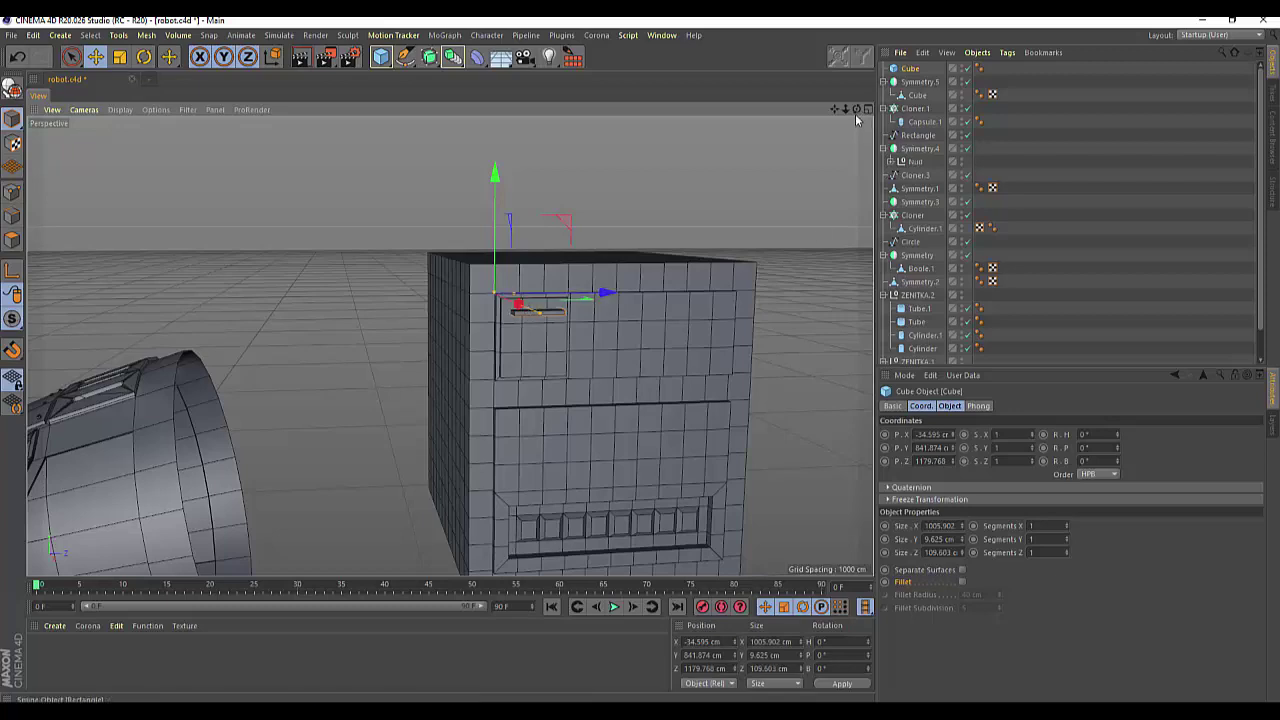
{"action": "mouse_move", "coordinate": [856, 109]}
{"action": "left_mouse_down"}
{"action": "mouse_move", "coordinate": [450, 345]}
{"action": "mouse_move", "coordinate": [805, 160]}
{"action": "left_mouse_up"}
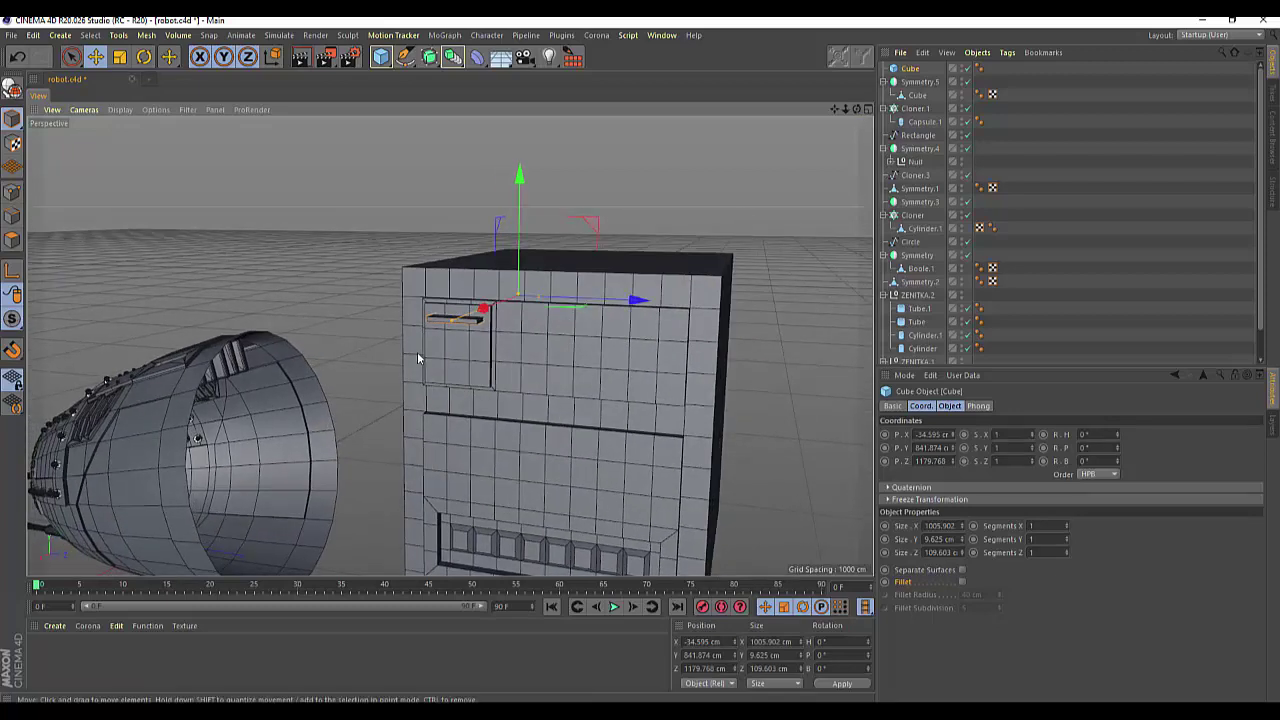
{"action": "scroll", "coordinate": [428, 327], "scroll_direction": "up", "scroll_amount": 2}
{"action": "scroll", "coordinate": [429, 328], "scroll_direction": "up", "scroll_amount": 3}
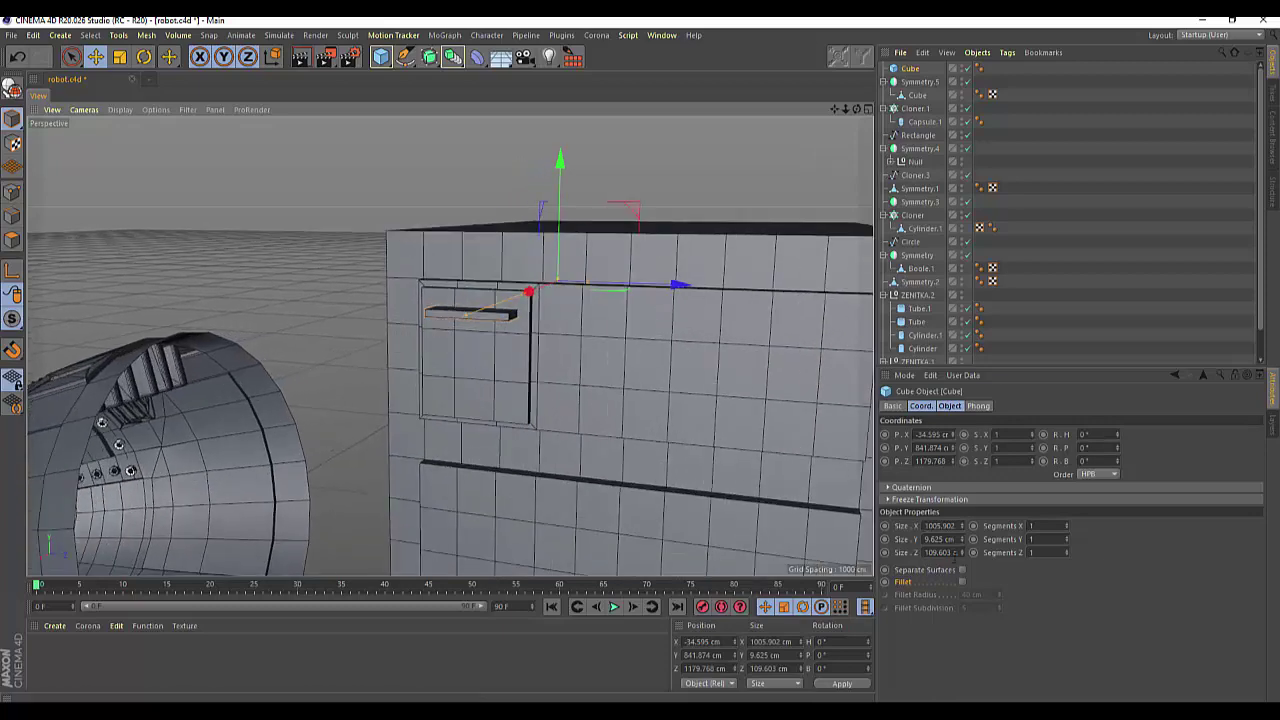
{"action": "left_click_drag", "start_coordinate": [962, 540], "coordinate": [962, 520]}
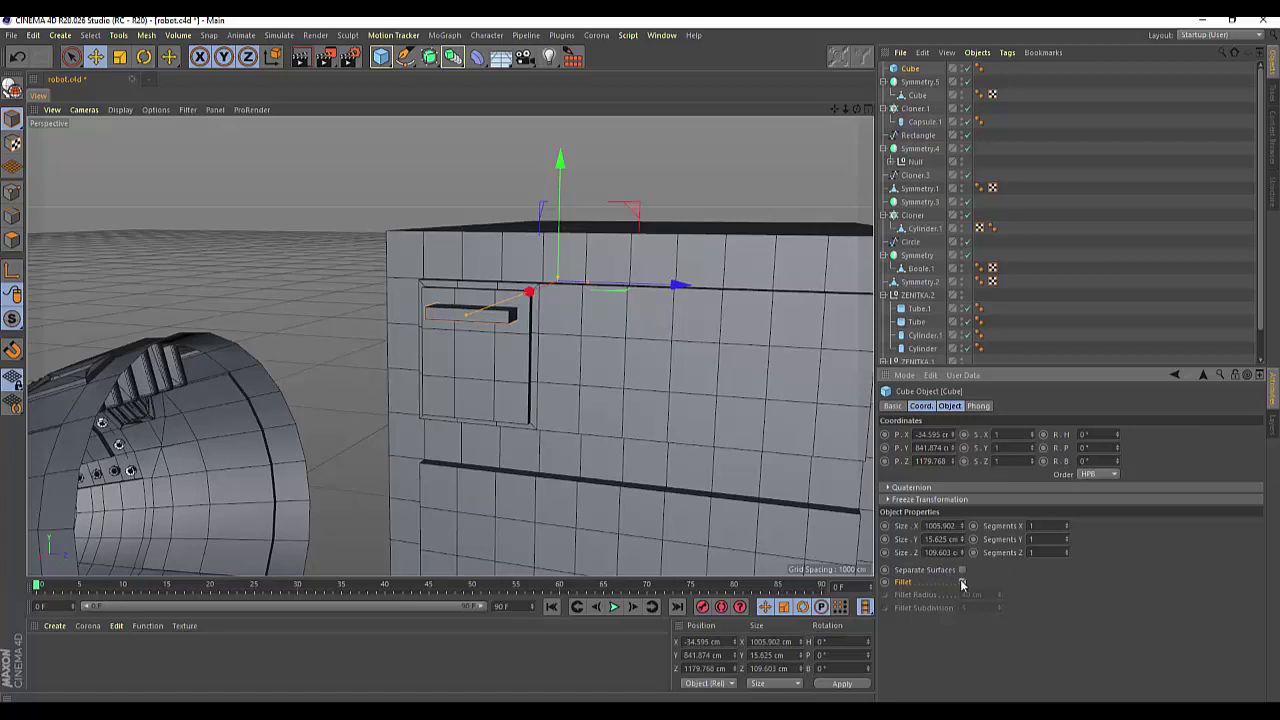
Step: Enable Fillet on the slot cube with a 4 cm radius and 2 subdivisions
{"action": "left_click", "coordinate": [962, 583]}
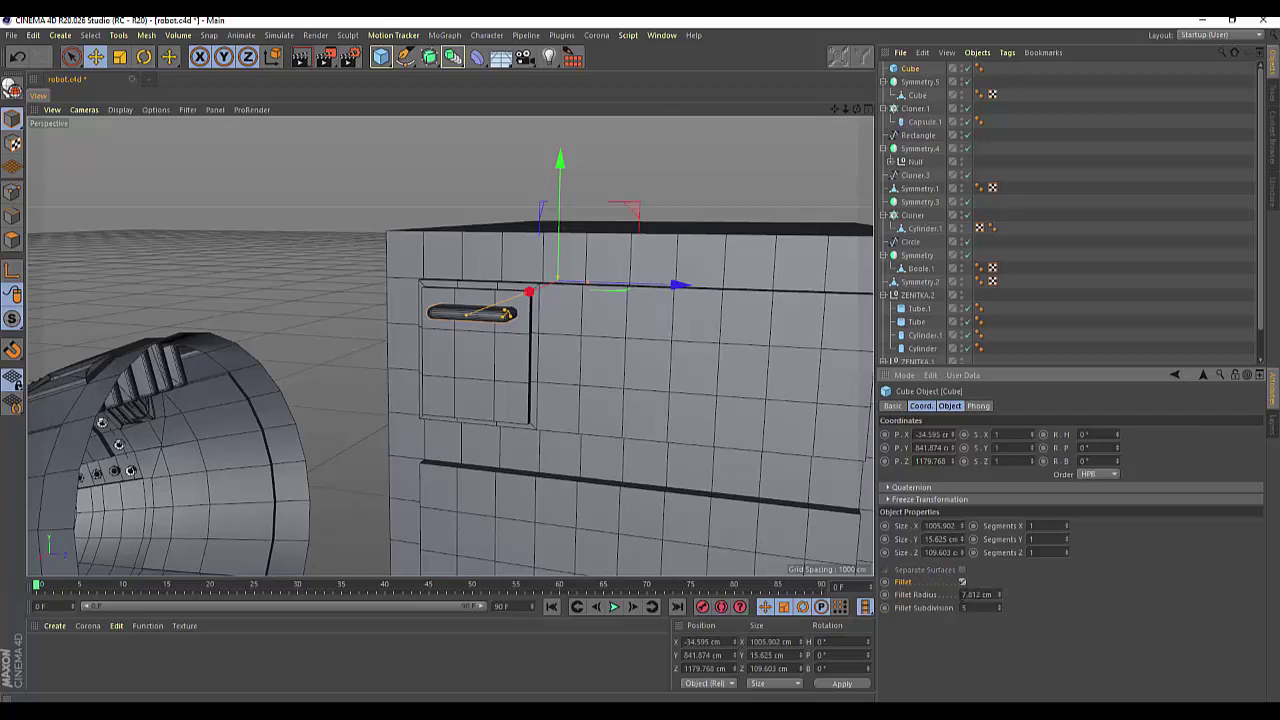
{"action": "left_click_drag", "start_coordinate": [964, 594], "coordinate": [1010, 597]}
{"action": "type", "text": "2"}
{"action": "key", "text": "Tab"}
{"action": "type", "text": "2"}
{"action": "key", "text": "Return"}
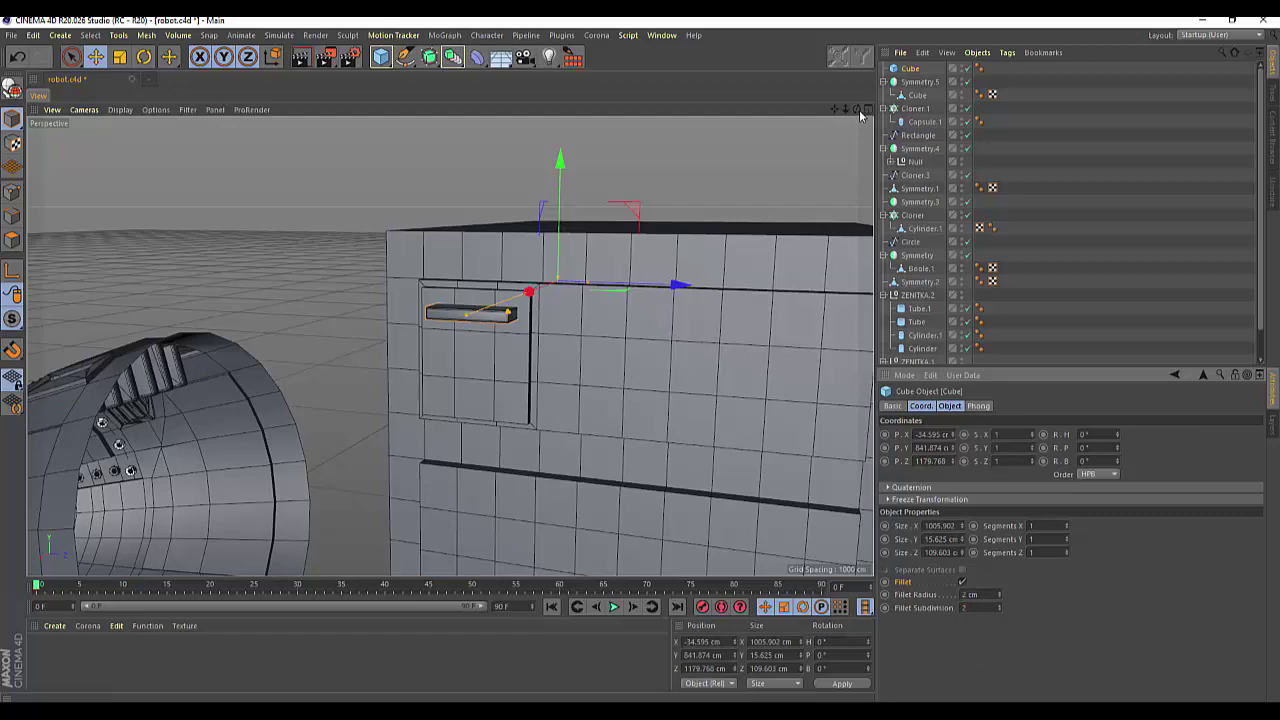
{"action": "left_click_drag", "start_coordinate": [449, 343], "coordinate": [449, 346], "text": "alt"}
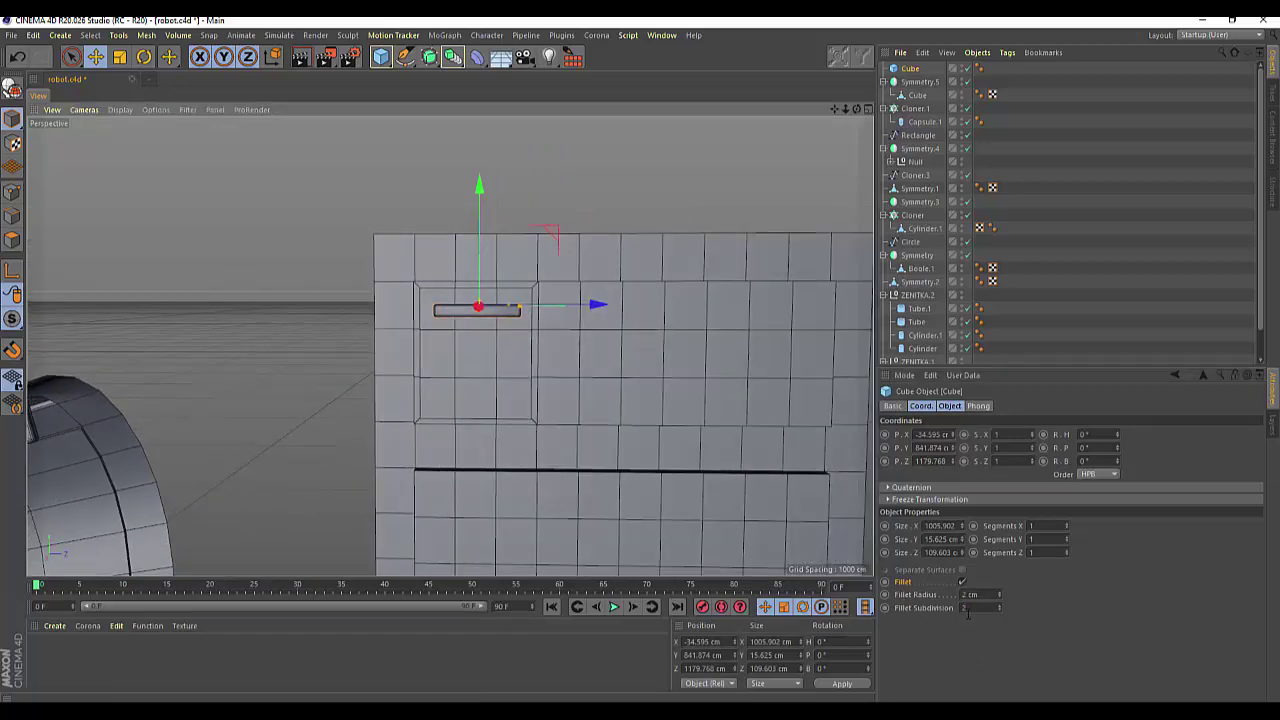
{"action": "left_click", "coordinate": [999, 593]}
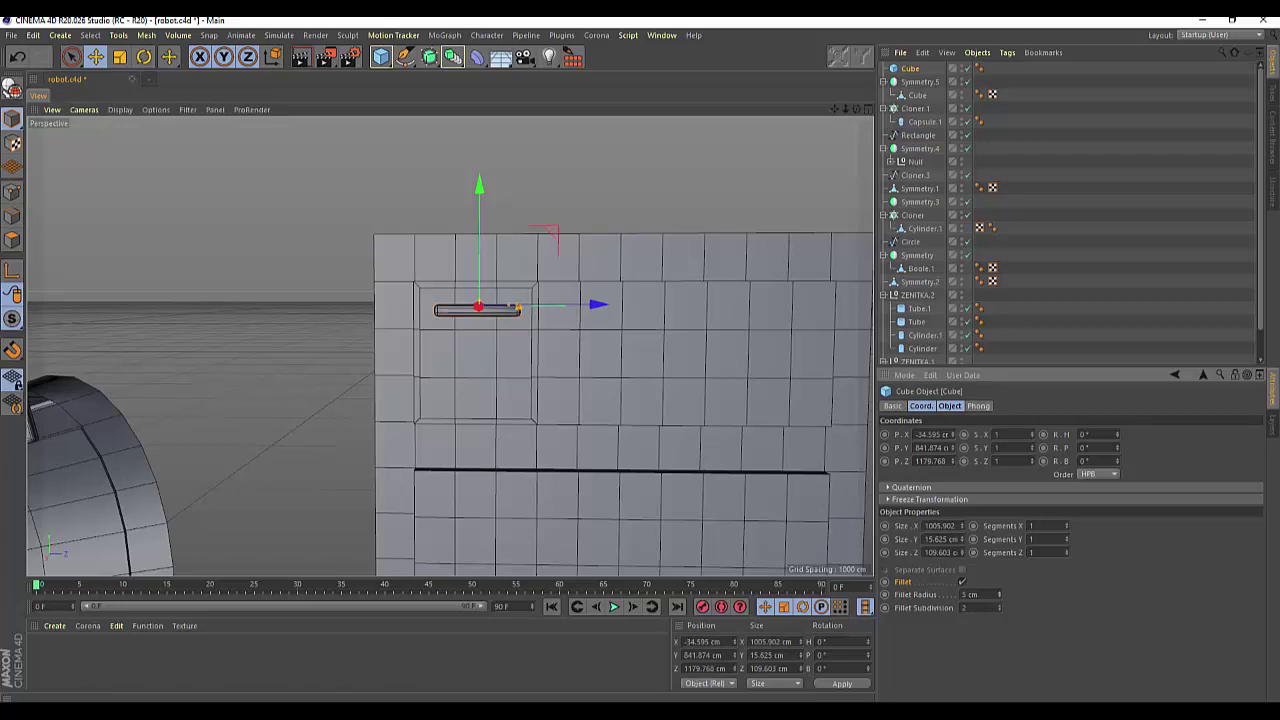
{"action": "mouse_move", "coordinate": [999, 594]}
{"action": "left_mouse_down"}
{"action": "mouse_move", "coordinate": [999, 610]}
{"action": "mouse_move", "coordinate": [999, 584]}
{"action": "left_mouse_up"}
Step: Make the slot 18.625 cm tall and nudge it along the Z depth axis
{"action": "mouse_move", "coordinate": [968, 541]}
{"action": "left_mouse_down"}
{"action": "mouse_move", "coordinate": [968, 530]}
{"action": "mouse_move", "coordinate": [966, 549]}
{"action": "left_mouse_up"}
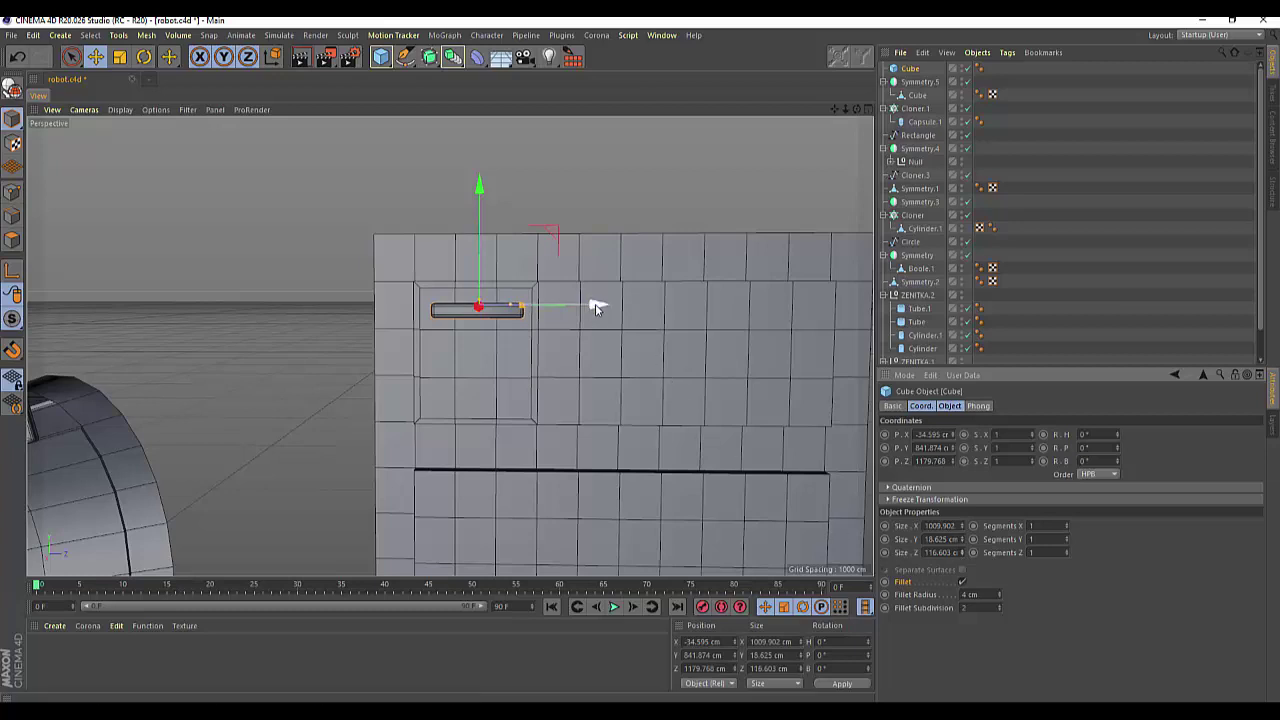
{"action": "left_click_drag", "start_coordinate": [595, 305], "coordinate": [617, 337]}
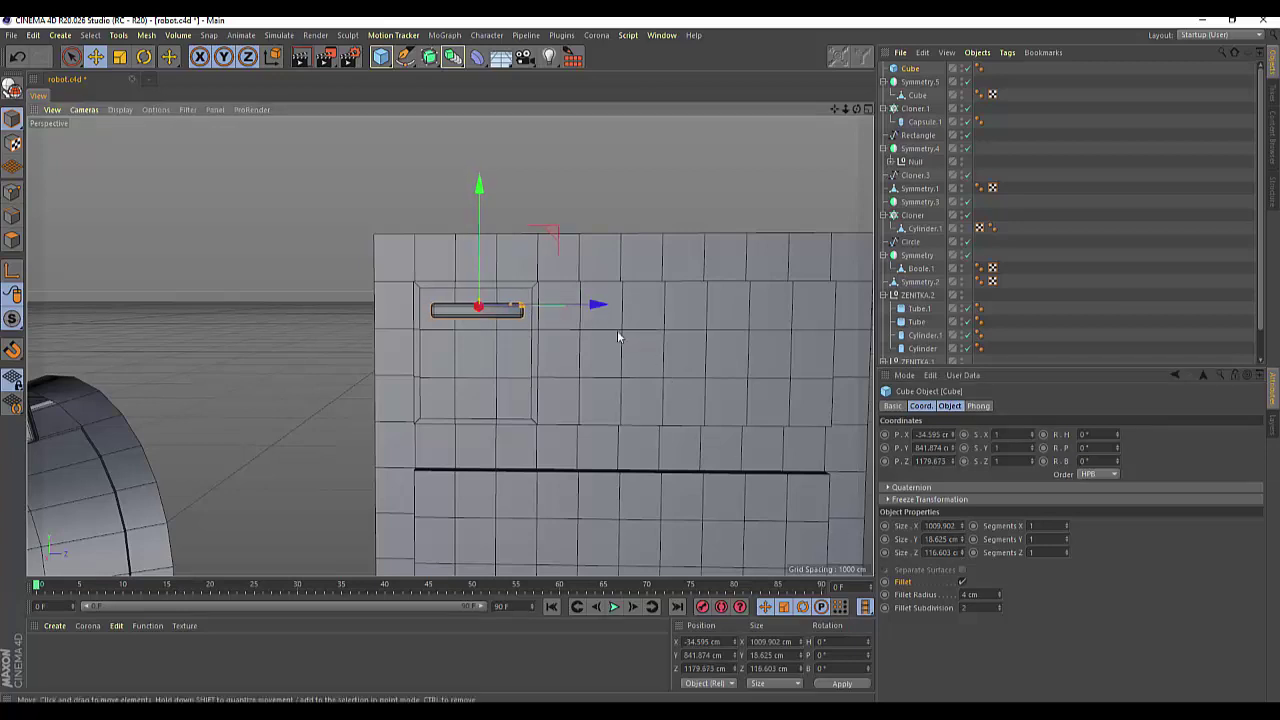
{"action": "scroll", "coordinate": [617, 337], "scroll_direction": "down", "scroll_amount": 2}
{"action": "scroll", "coordinate": [611, 343], "scroll_direction": "down", "scroll_amount": 2}
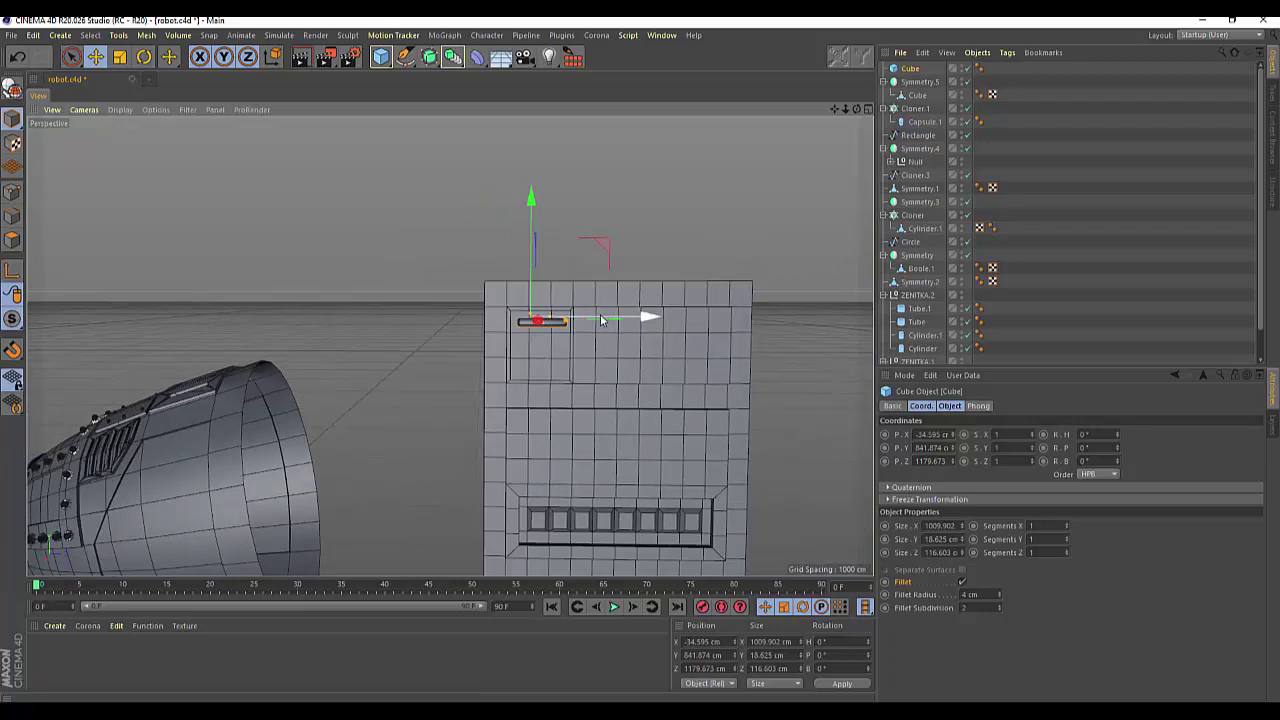
{"action": "left_click_drag", "start_coordinate": [654, 317], "coordinate": [652, 322]}
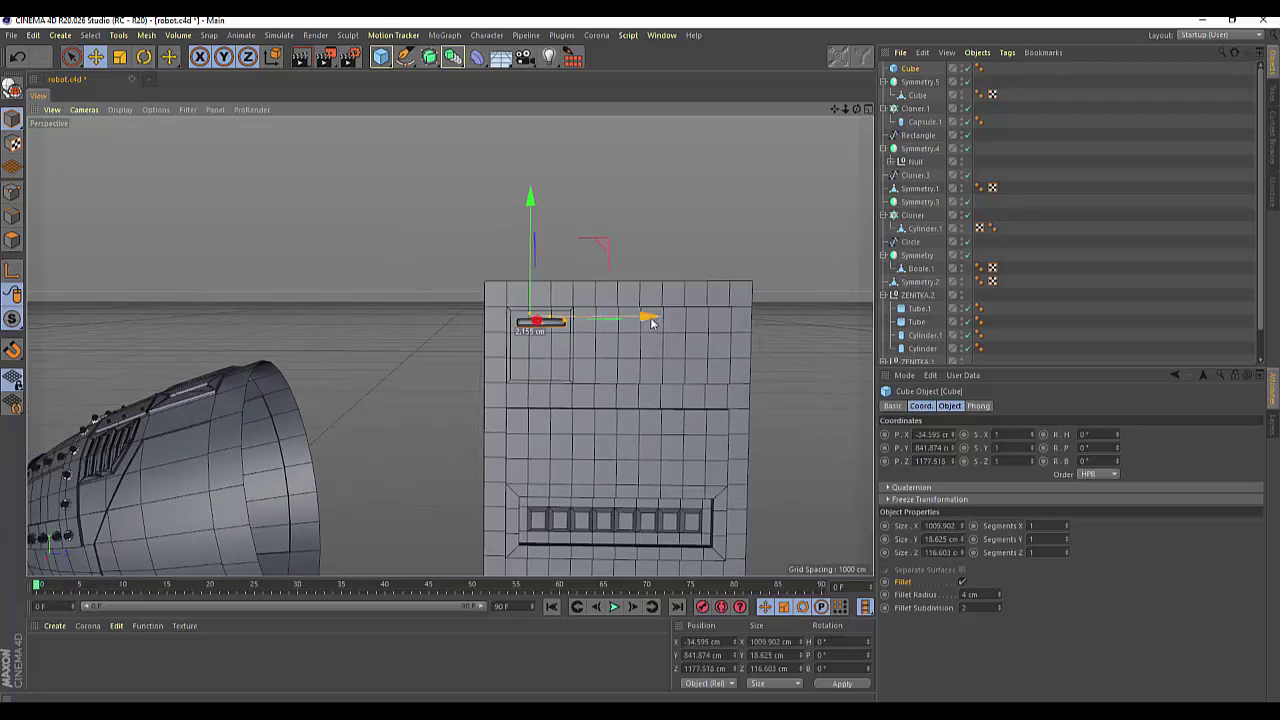
Step: Add a MoGraph Cloner, nest the slot cube under Cloner.2, and move it onto the robot body
{"action": "left_click", "coordinate": [436, 38]}
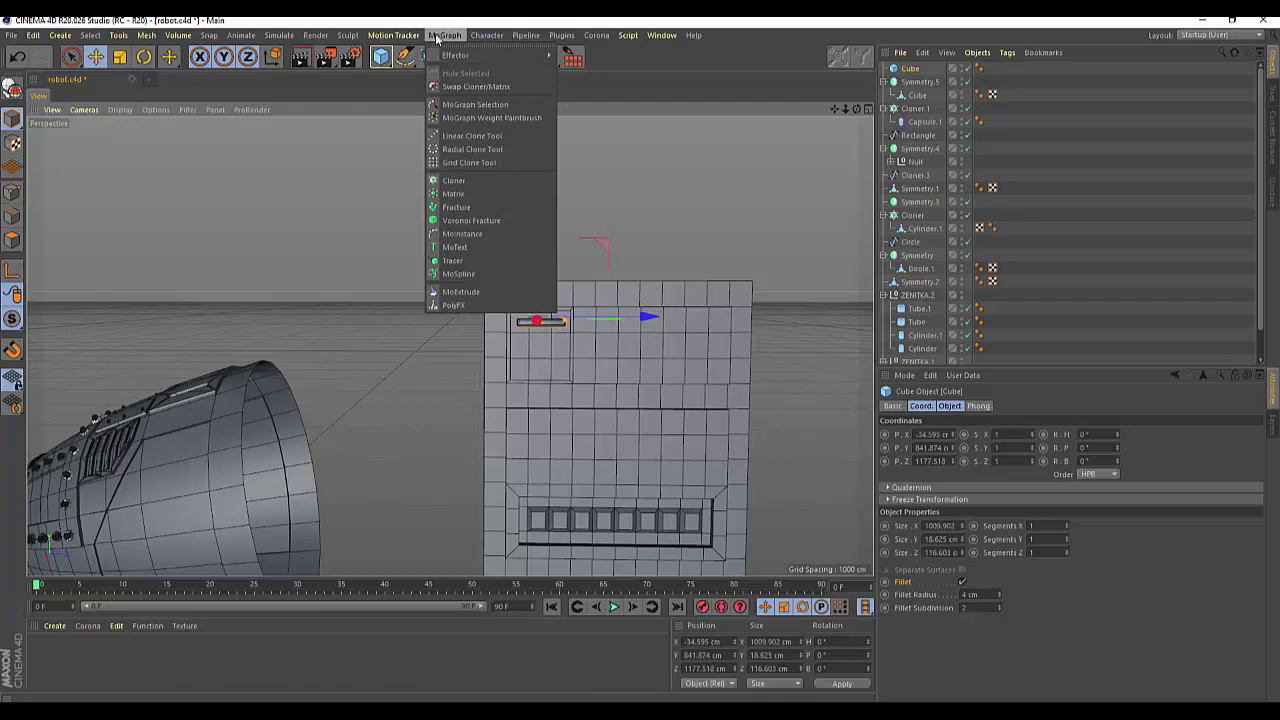
{"action": "left_click", "coordinate": [453, 181]}
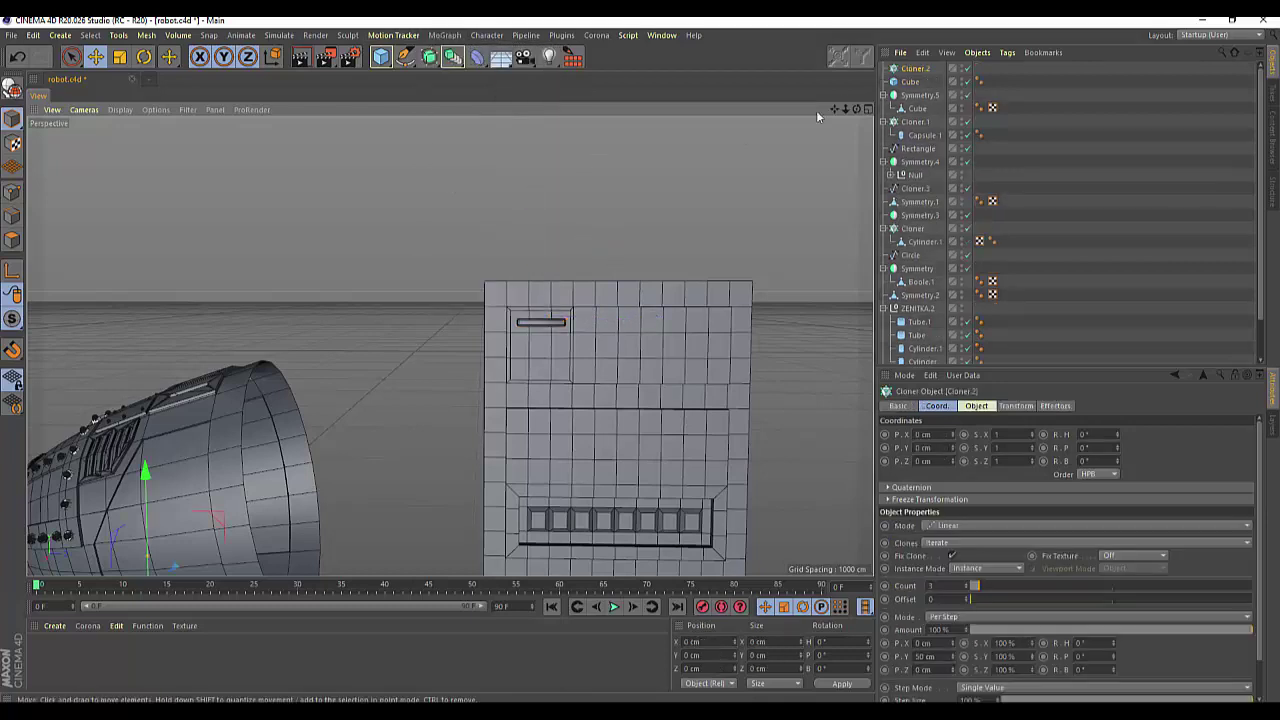
{"action": "left_click_drag", "start_coordinate": [913, 81], "coordinate": [910, 72]}
{"action": "left_click", "coordinate": [912, 68]}
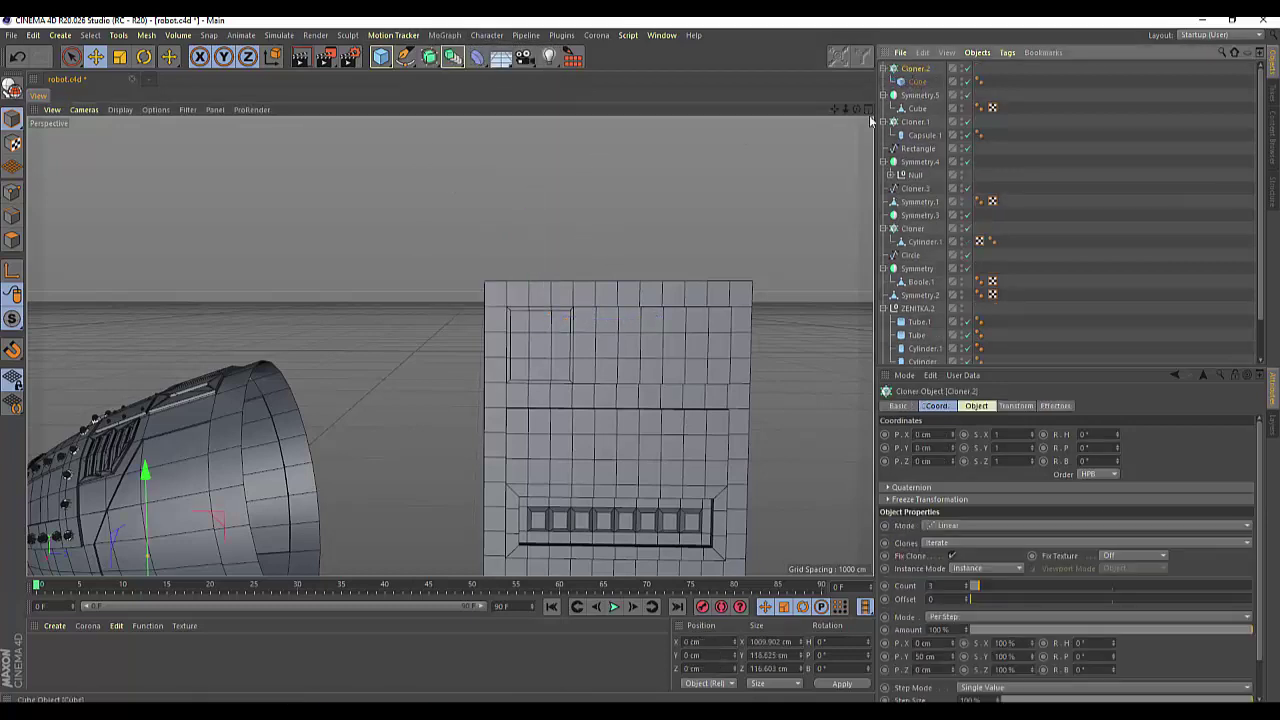
{"action": "left_click_drag", "start_coordinate": [268, 548], "coordinate": [464, 540]}
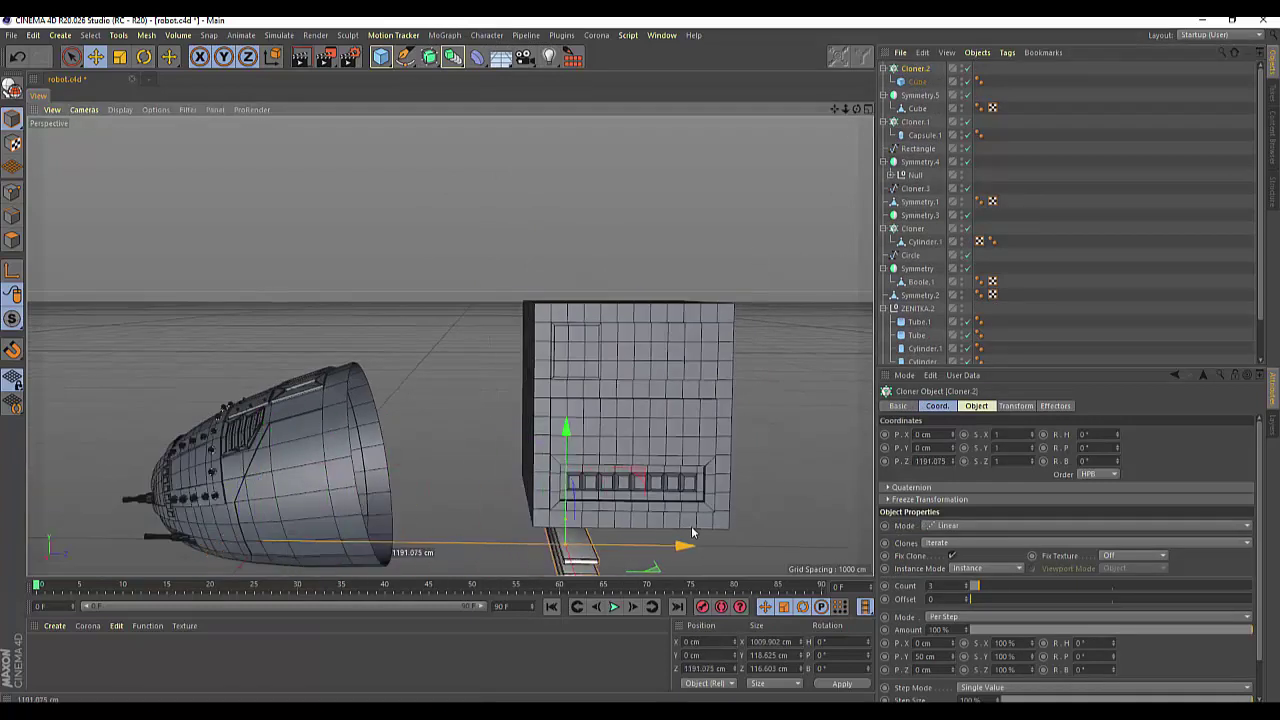
{"action": "mouse_move", "coordinate": [464, 540]}
{"action": "left_mouse_down"}
{"action": "mouse_move", "coordinate": [575, 447]}
{"action": "mouse_move", "coordinate": [555, 248]}
{"action": "left_mouse_up"}
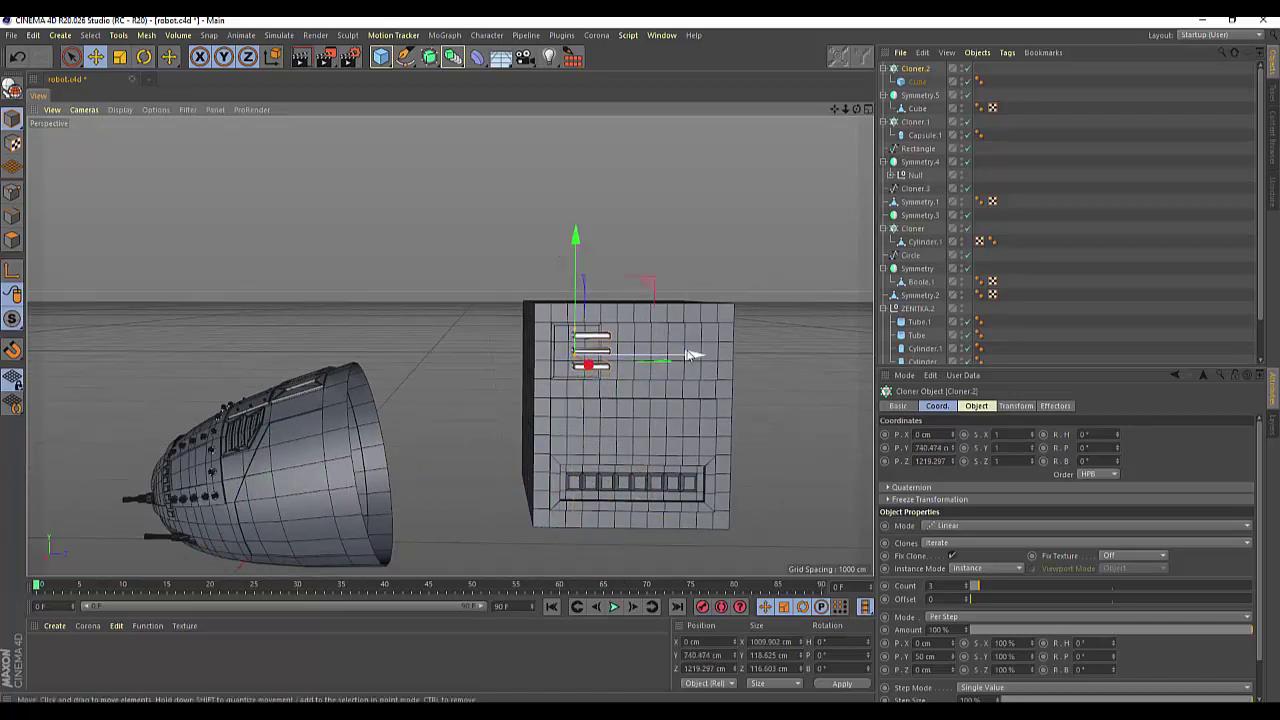
{"action": "left_click_drag", "start_coordinate": [688, 356], "coordinate": [680, 357]}
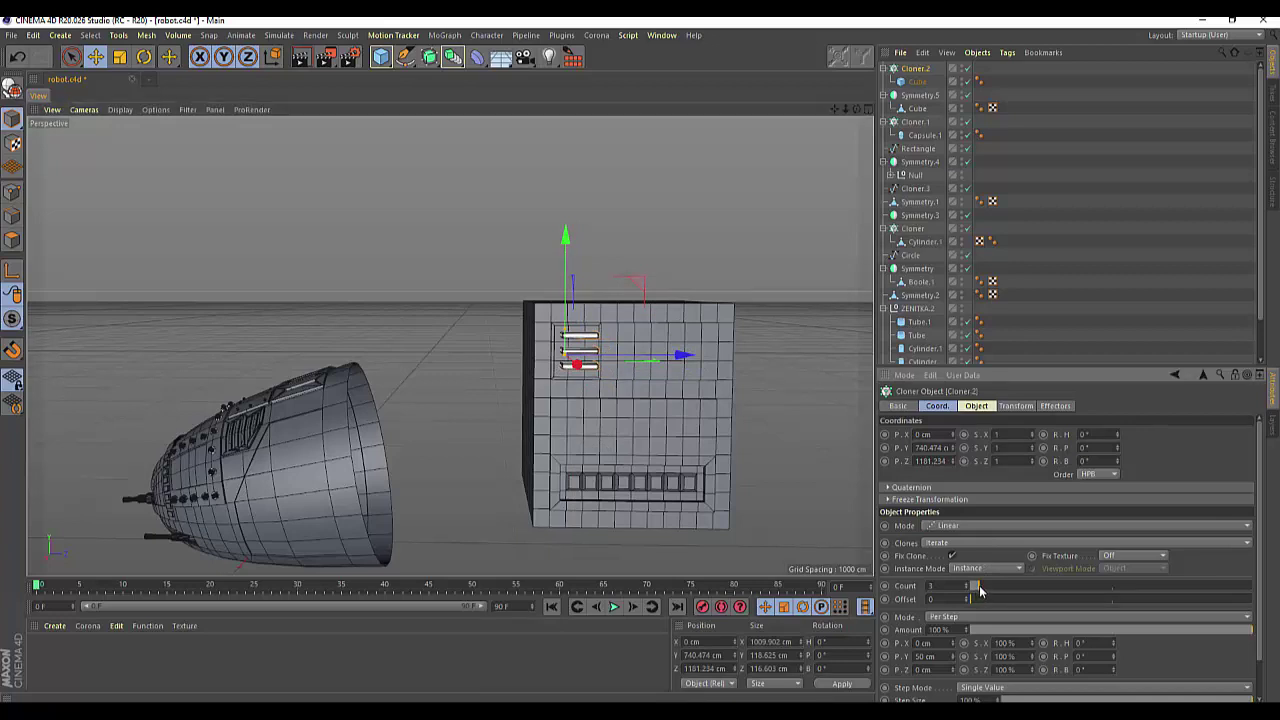
Step: Set Cloner.2 to 5 copies spaced 30 cm apart in Y
{"action": "left_click_drag", "start_coordinate": [977, 593], "coordinate": [983, 594]}
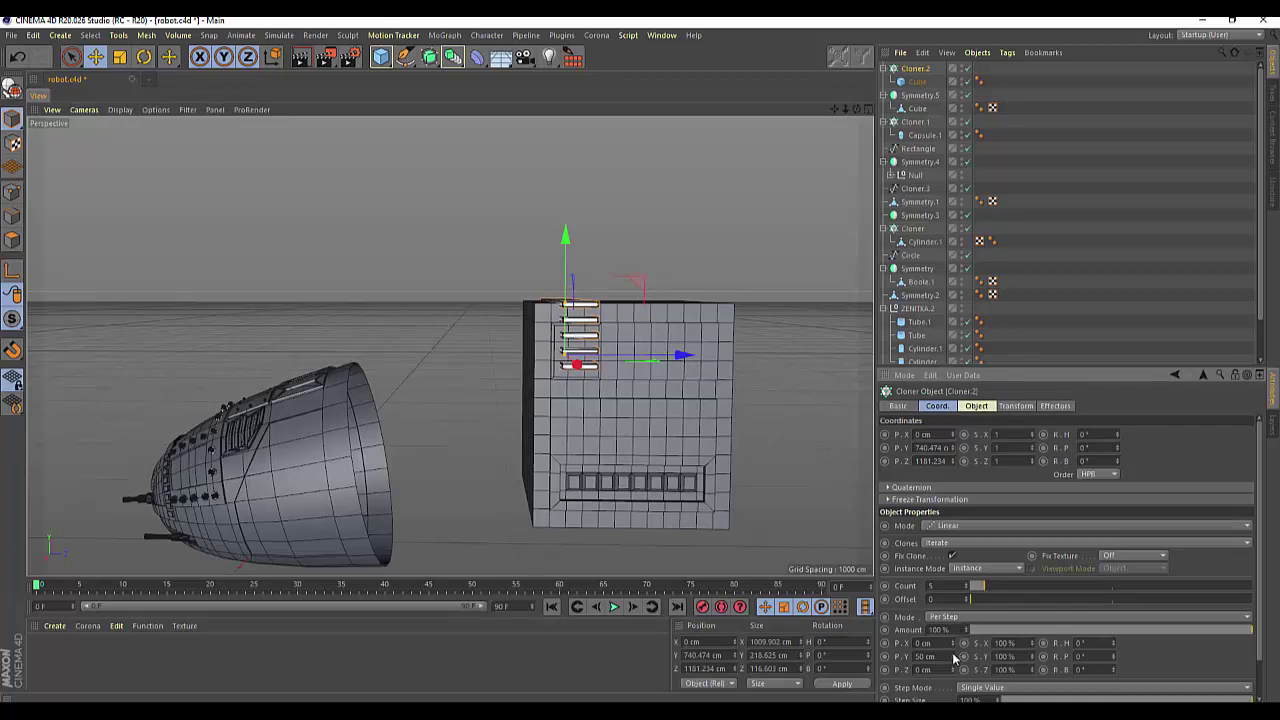
{"action": "mouse_move", "coordinate": [955, 656]}
{"action": "left_mouse_down"}
{"action": "mouse_move", "coordinate": [955, 680]}
{"action": "mouse_move", "coordinate": [955, 653]}
{"action": "left_mouse_up"}
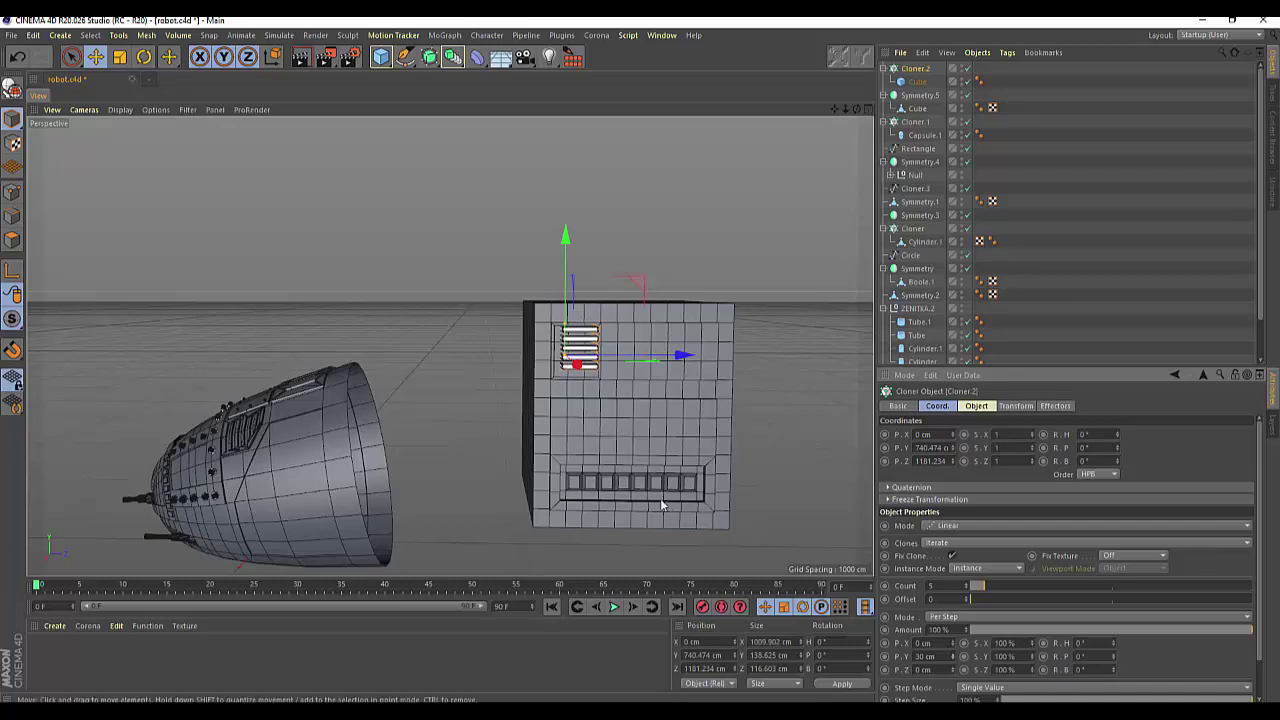
{"action": "scroll", "coordinate": [550, 215], "scroll_direction": "up", "scroll_amount": 2}
Step: Align the Cloner.2 slot stack with the panel, ending near Y 726.65 cm and Z 1176.01 cm
{"action": "left_click_drag", "start_coordinate": [549, 211], "coordinate": [548, 224]}
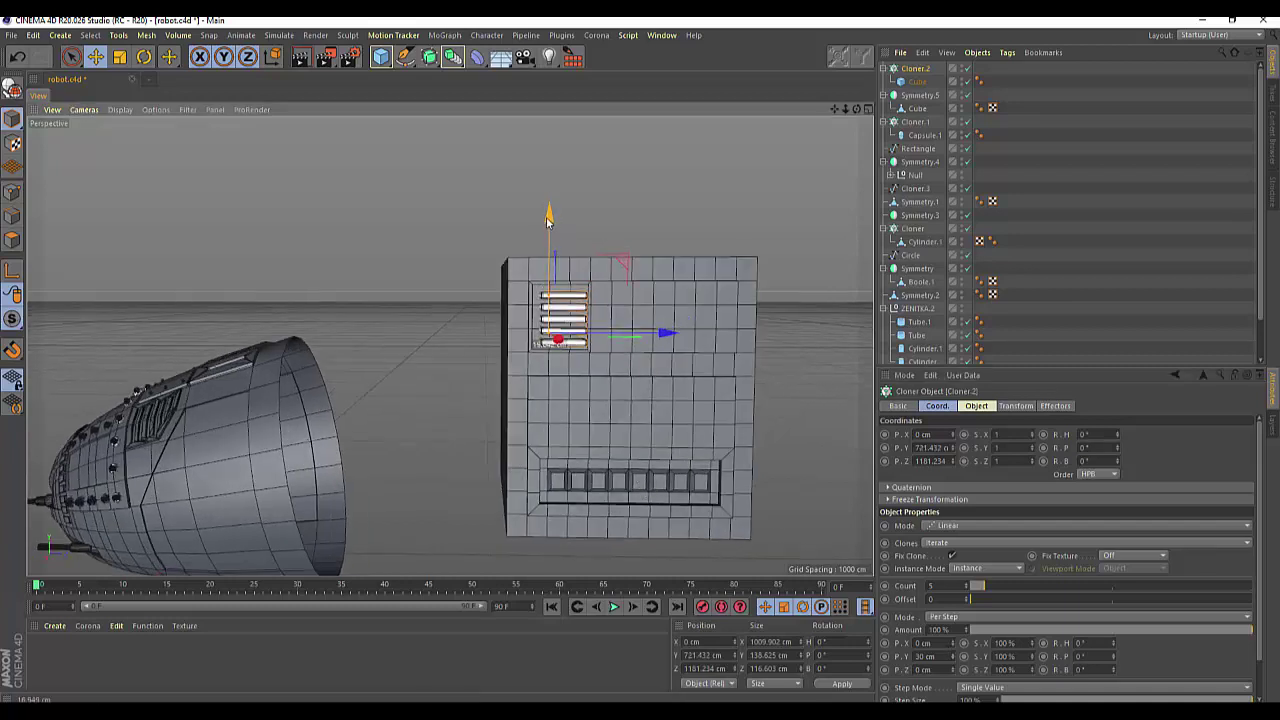
{"action": "left_click", "coordinate": [868, 109]}
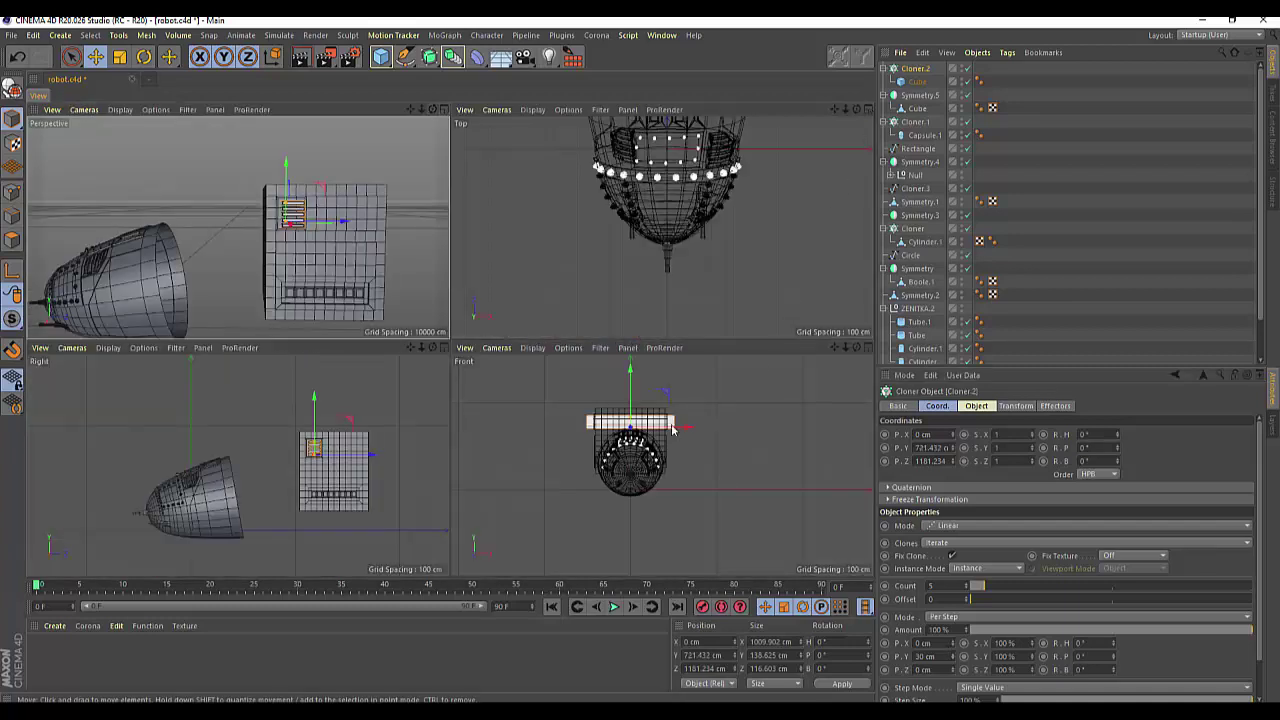
{"action": "left_click", "coordinate": [445, 347]}
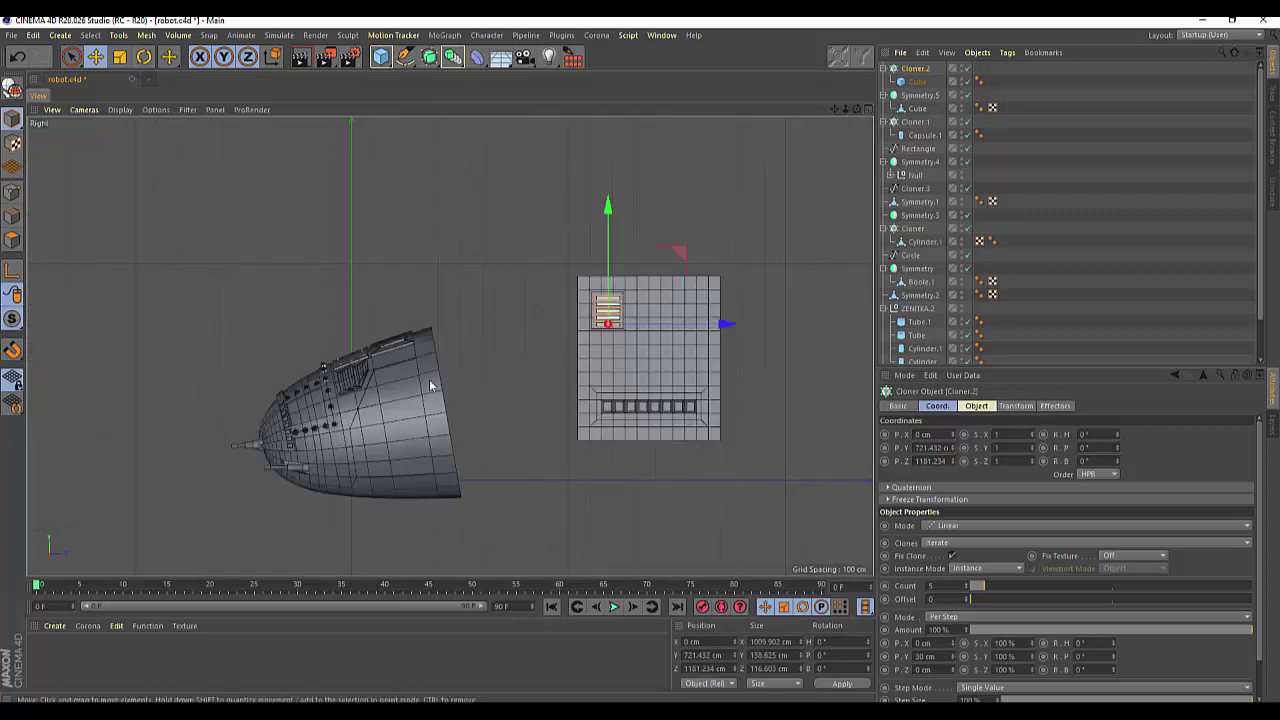
{"action": "scroll", "coordinate": [420, 385], "scroll_direction": "up", "scroll_amount": 3}
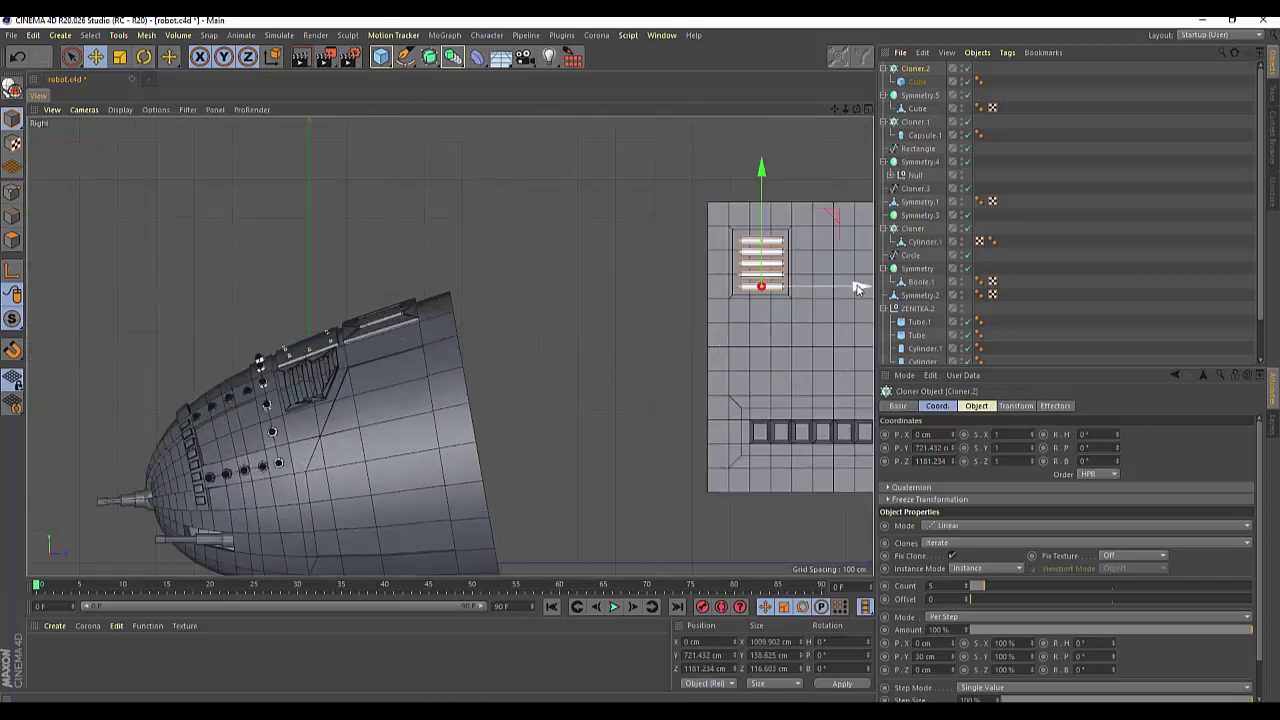
{"action": "left_click_drag", "start_coordinate": [856, 286], "coordinate": [851, 286]}
{"action": "left_click_drag", "start_coordinate": [760, 170], "coordinate": [760, 175]}
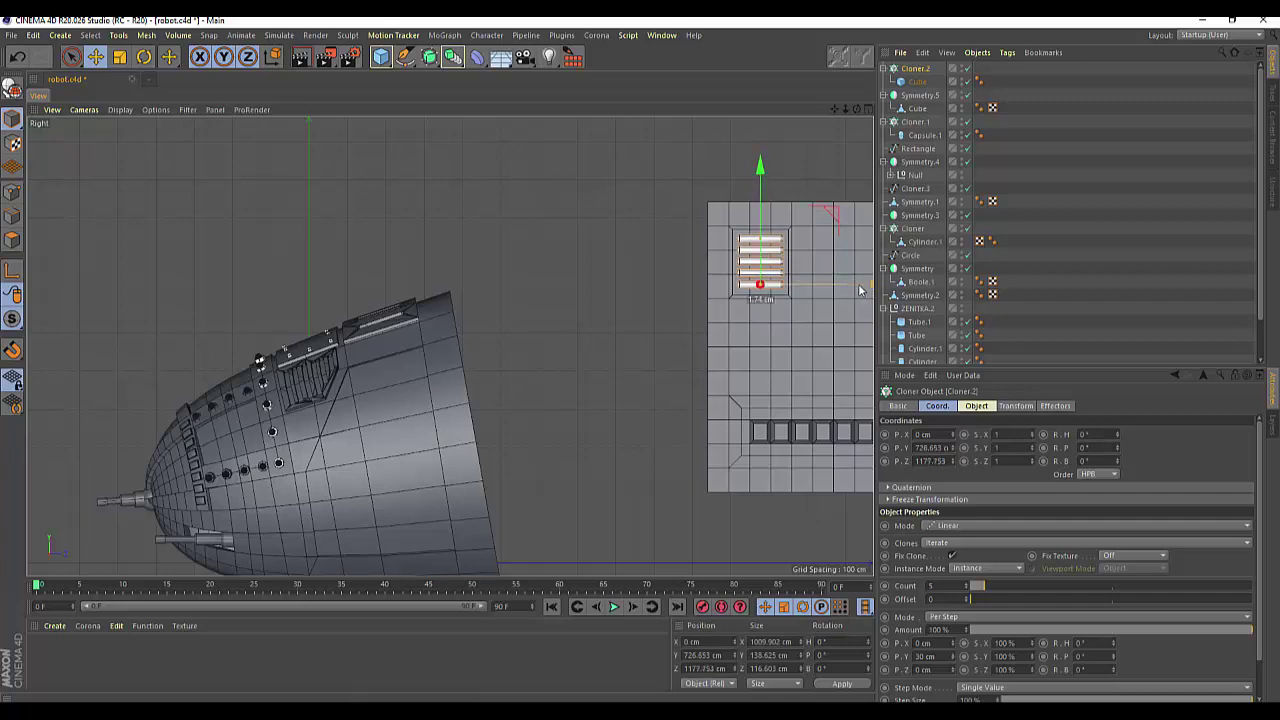
{"action": "left_click_drag", "start_coordinate": [858, 287], "coordinate": [855, 287]}
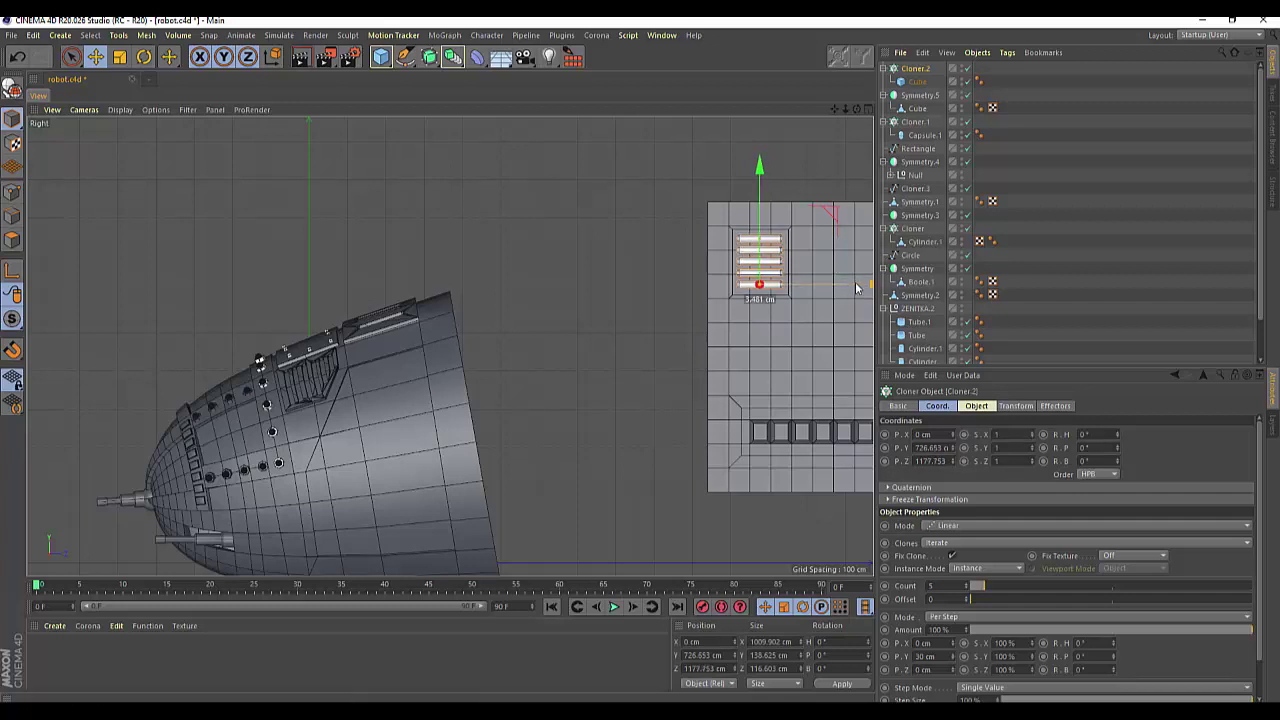
Step: Collapse Cloner.2 and its cube into one polygon object, Cloner.4, via Connect Objects + Delete
{"action": "left_click", "coordinate": [912, 82], "text": "ctrl"}
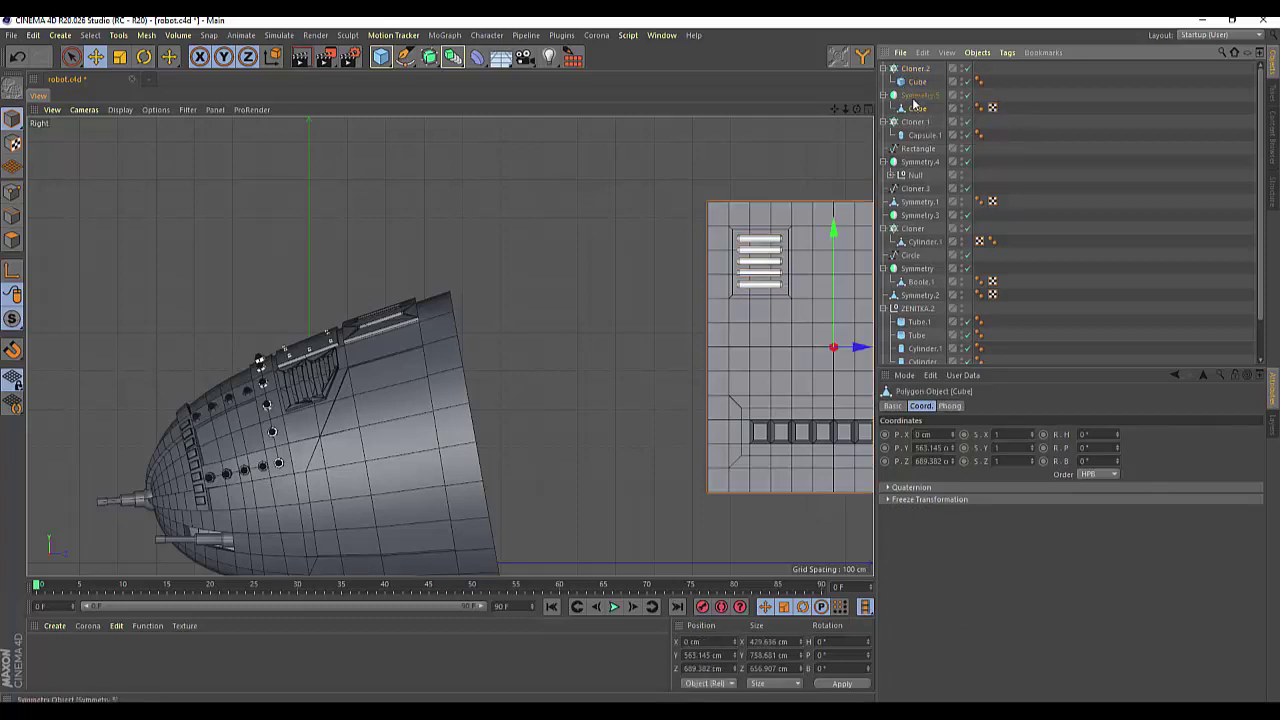
{"action": "left_click", "coordinate": [913, 96]}
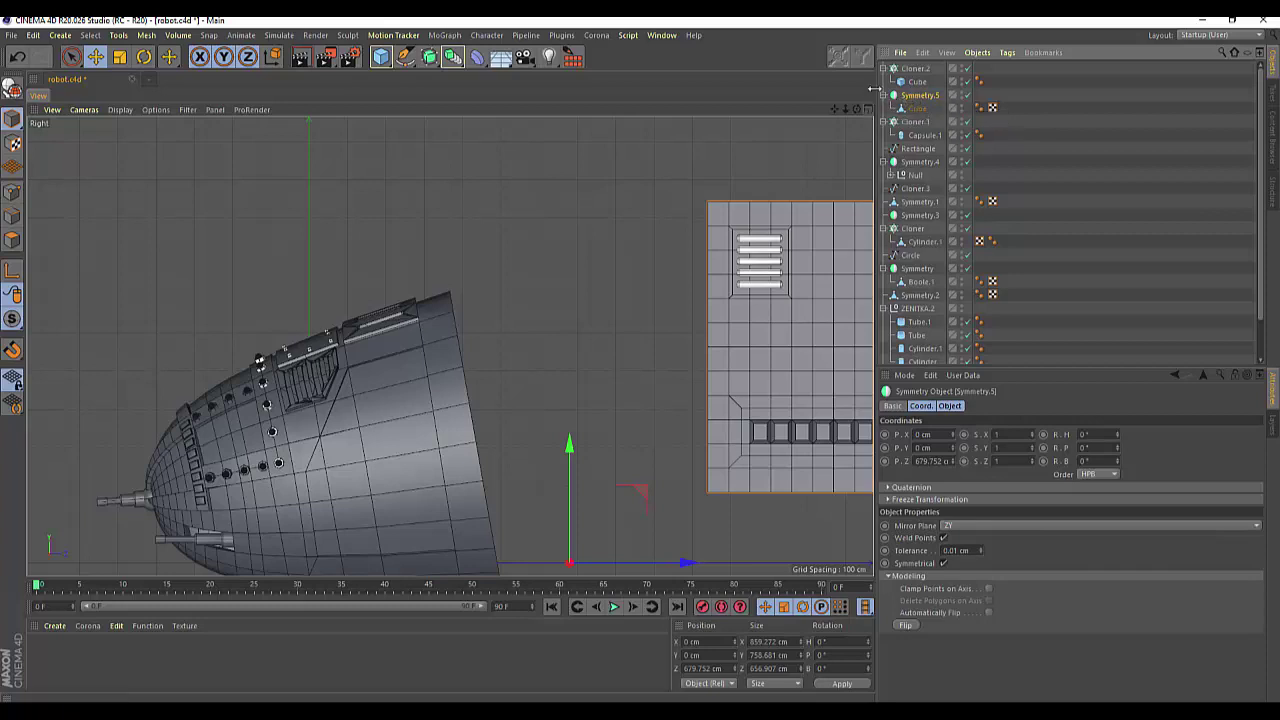
{"action": "left_click", "coordinate": [914, 68]}
{"action": "left_click", "coordinate": [914, 82], "text": "ctrl"}
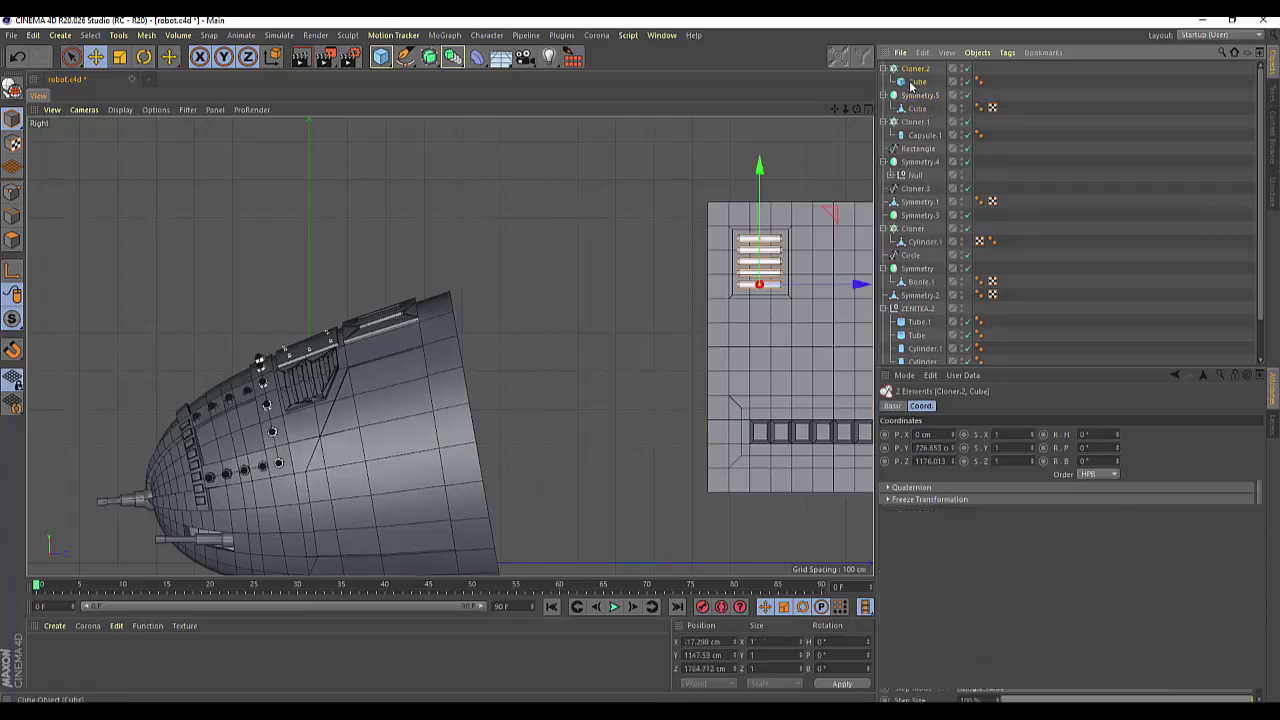
{"action": "right_click", "coordinate": [910, 86]}
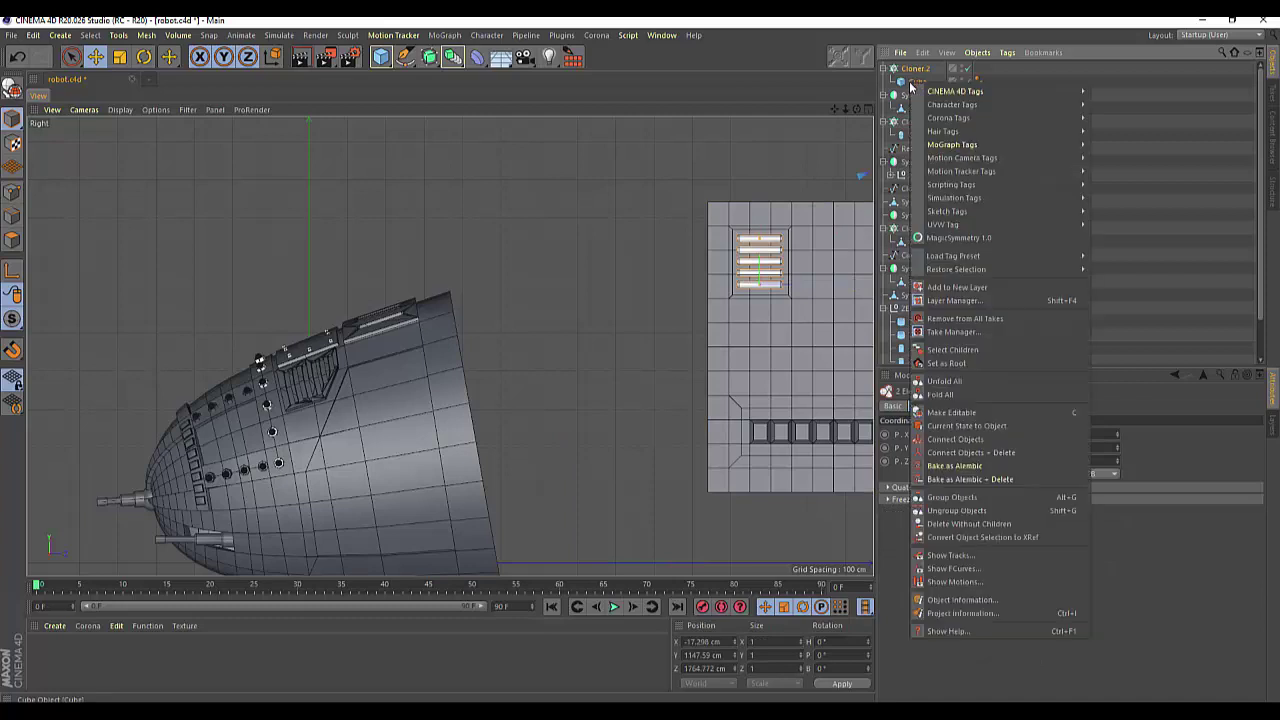
{"action": "left_click", "coordinate": [960, 452]}
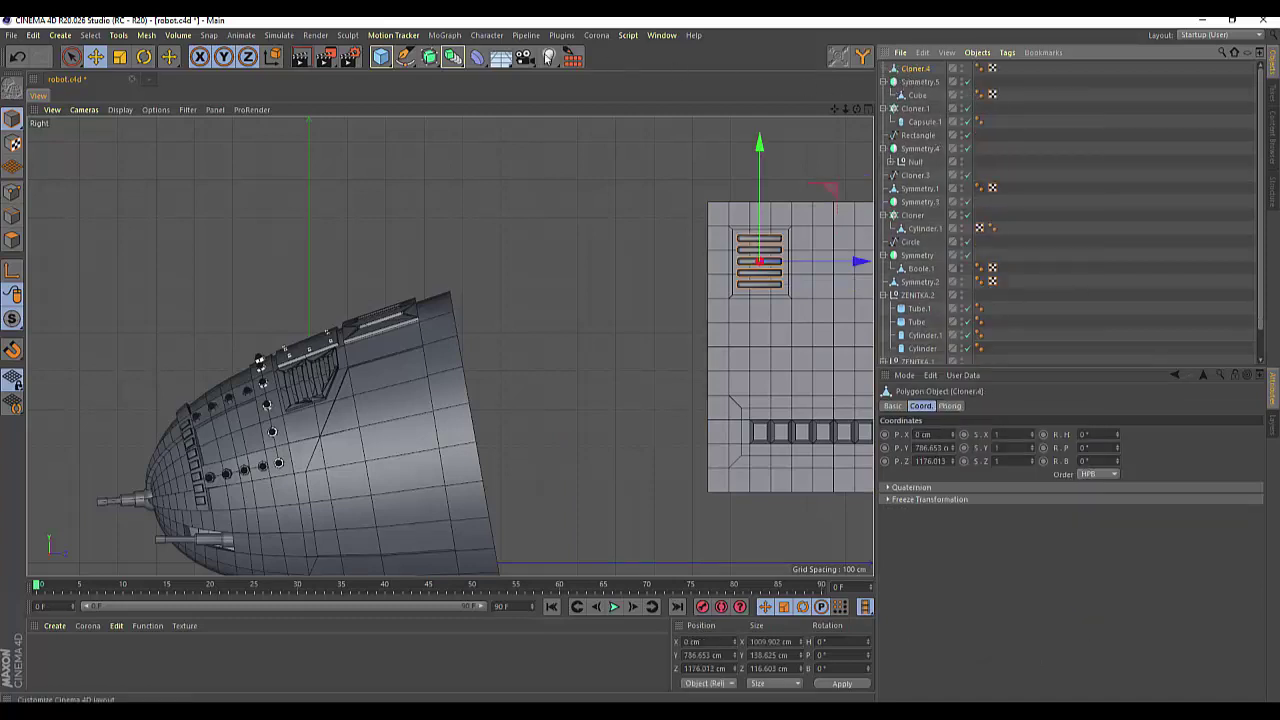
Step: Add a Boole with Symmetry.5 first and Cloner.4 second to subtract five recessed slots
{"action": "left_click", "coordinate": [453, 57]}
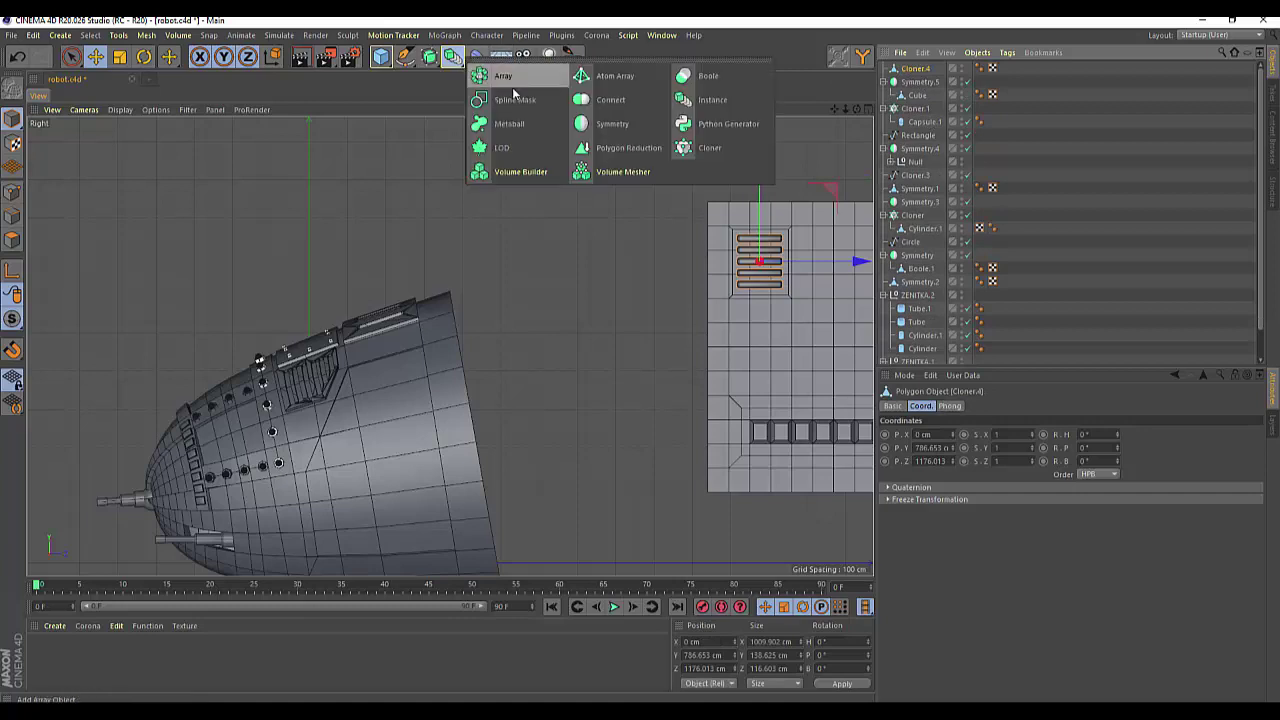
{"action": "left_click", "coordinate": [685, 80]}
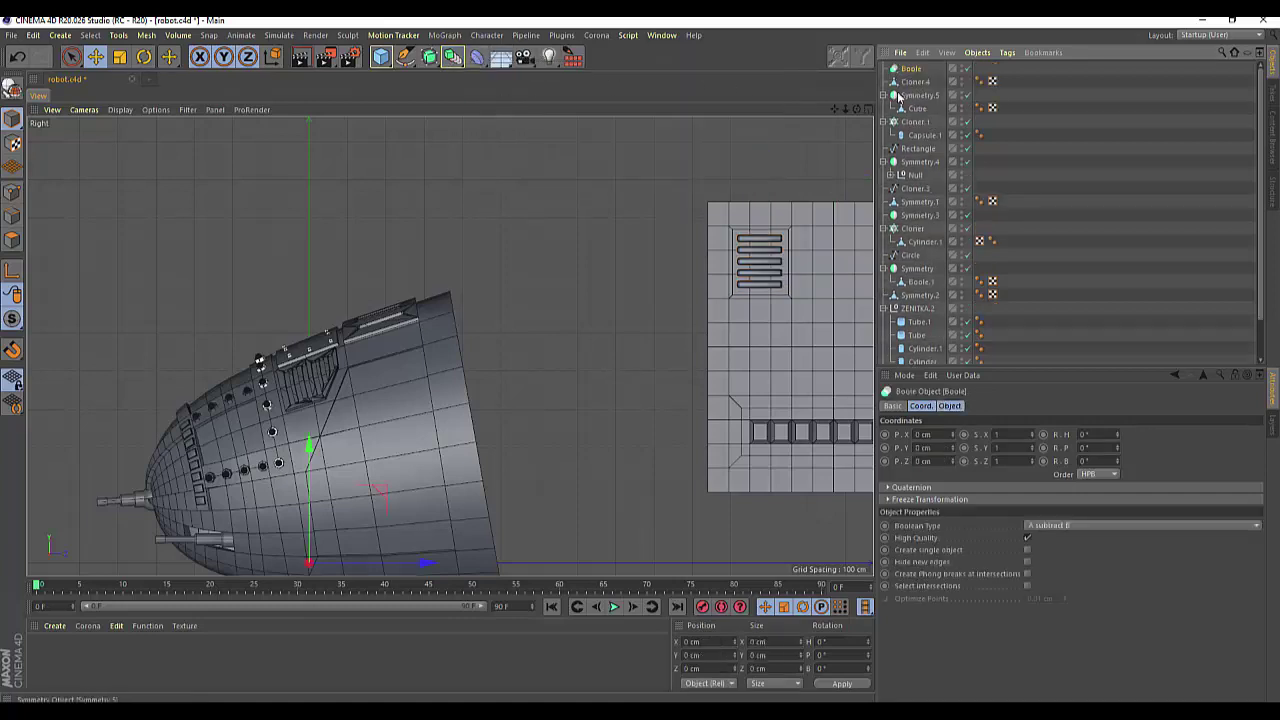
{"action": "left_click_drag", "start_coordinate": [913, 96], "coordinate": [912, 69]}
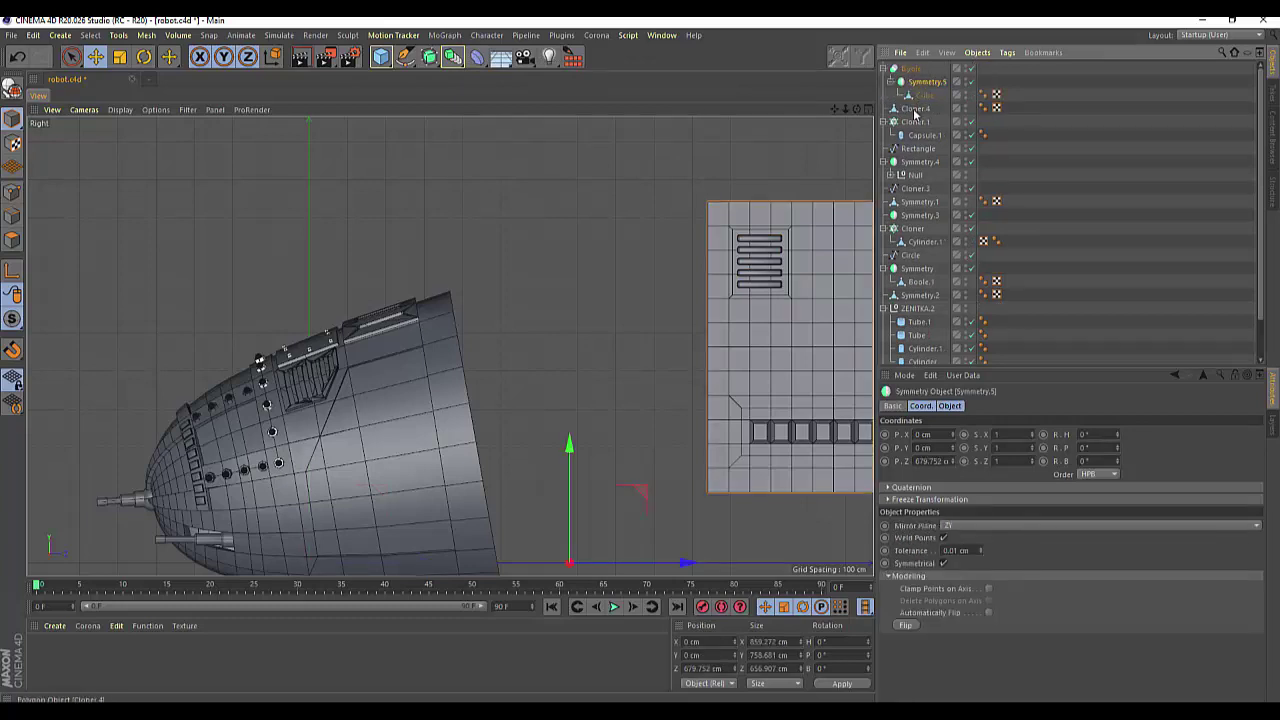
{"action": "left_click_drag", "start_coordinate": [913, 112], "coordinate": [914, 72]}
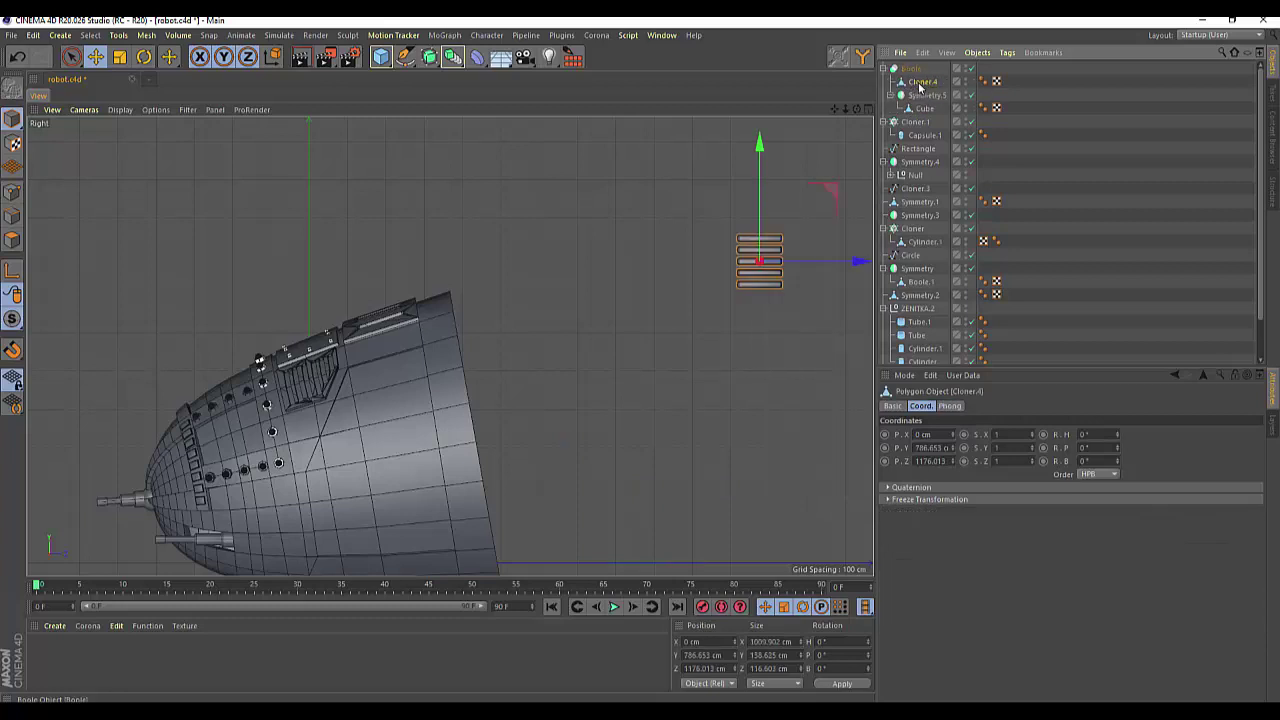
{"action": "left_click_drag", "start_coordinate": [919, 95], "coordinate": [914, 72]}
{"action": "mouse_move", "coordinate": [858, 109]}
{"action": "left_mouse_down"}
{"action": "mouse_move", "coordinate": [450, 346]}
{"action": "mouse_move", "coordinate": [858, 109]}
{"action": "left_mouse_up"}
Step: Switch to the four-view layout and orbit and zoom the Perspective view around the vented cube
{"action": "left_click", "coordinate": [866, 109]}
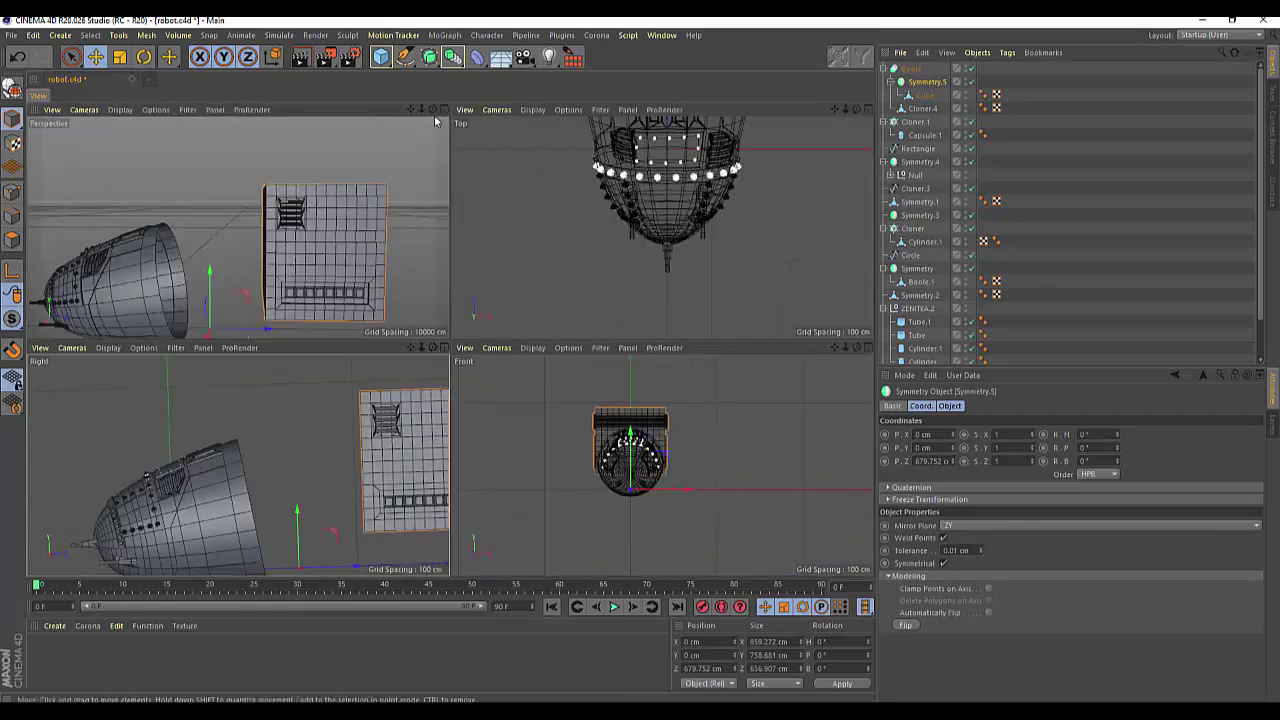
{"action": "scroll", "coordinate": [405, 147], "scroll_direction": "up", "scroll_amount": 2}
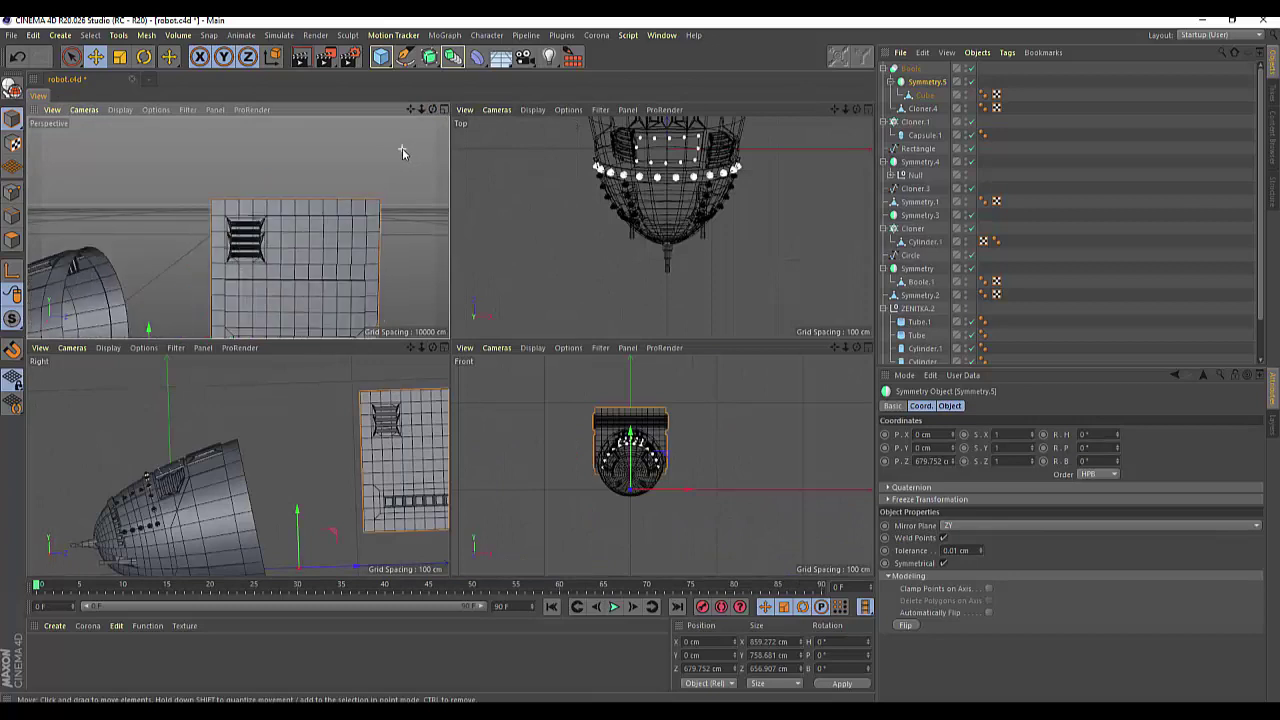
{"action": "scroll", "coordinate": [403, 148], "scroll_direction": "up", "scroll_amount": 1}
{"action": "scroll", "coordinate": [405, 145], "scroll_direction": "up", "scroll_amount": 2}
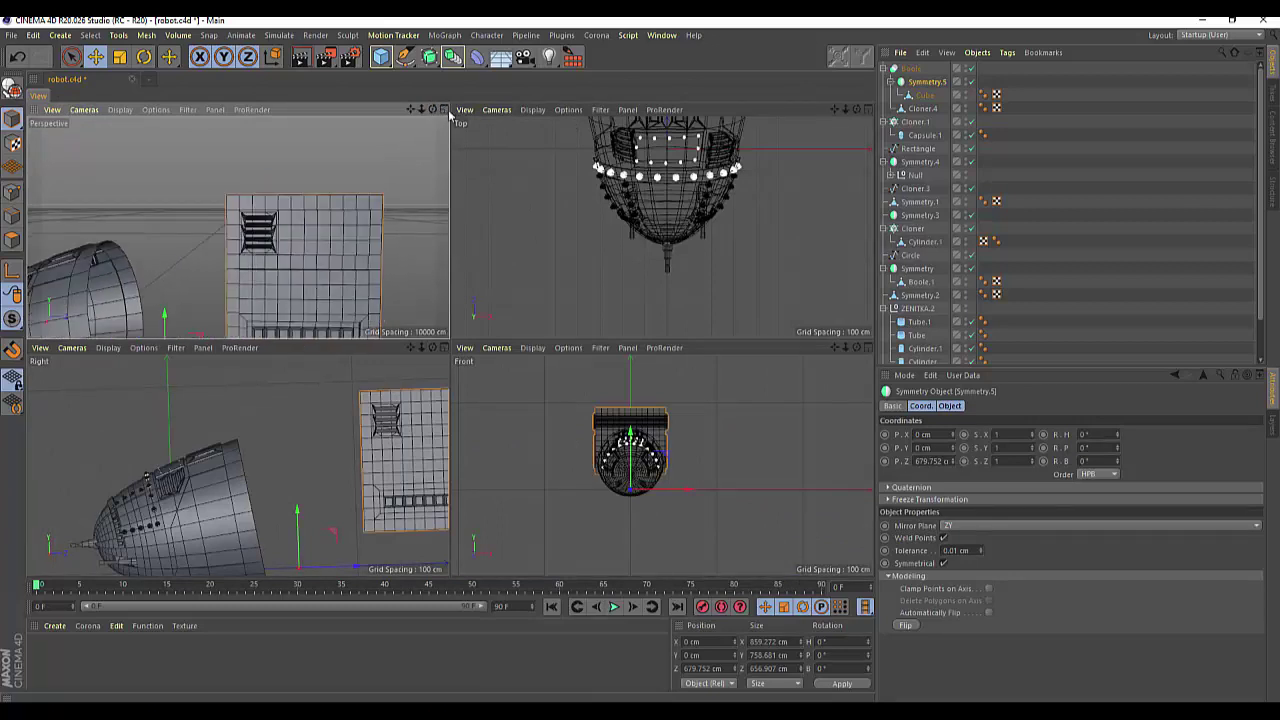
{"action": "scroll", "coordinate": [240, 230], "scroll_direction": "down", "scroll_amount": 5}
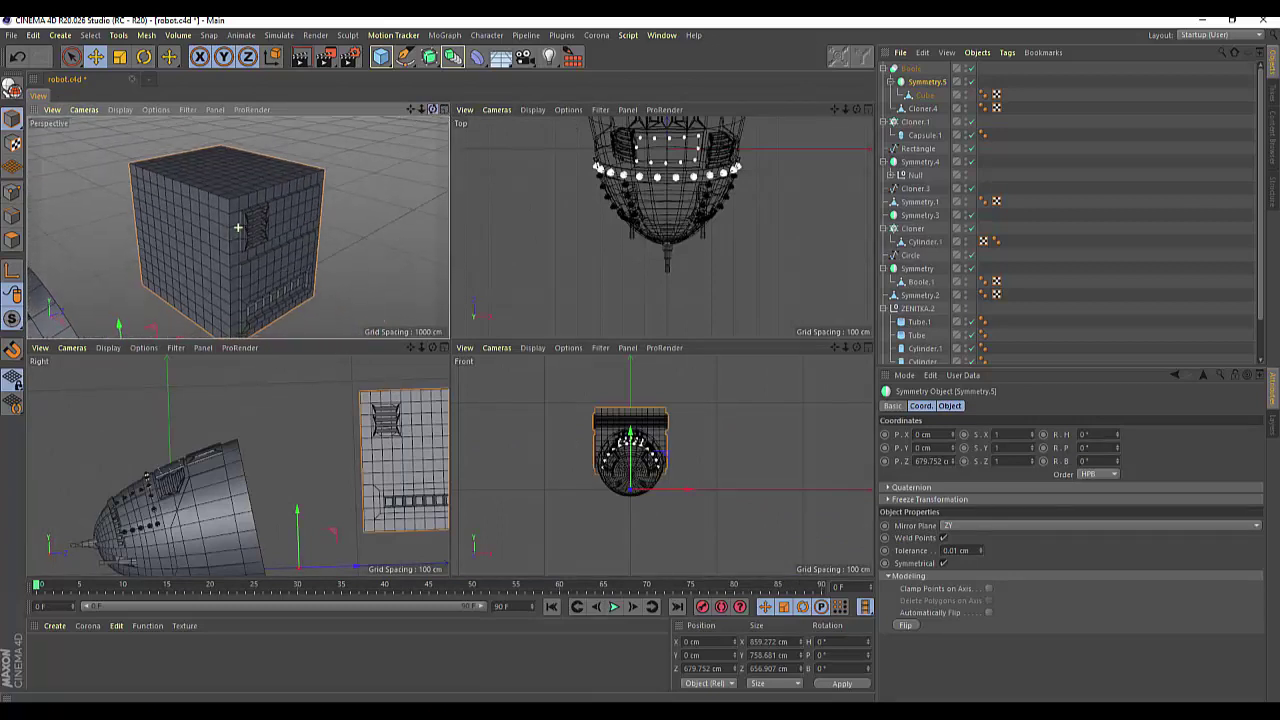
{"action": "left_click_drag", "start_coordinate": [180, 230], "coordinate": [238, 228], "text": "alt"}
{"action": "scroll", "coordinate": [238, 228], "scroll_direction": "up", "scroll_amount": 2}
{"action": "scroll", "coordinate": [238, 228], "scroll_direction": "up", "scroll_amount": 2}
{"action": "scroll", "coordinate": [238, 228], "scroll_direction": "up", "scroll_amount": 2}
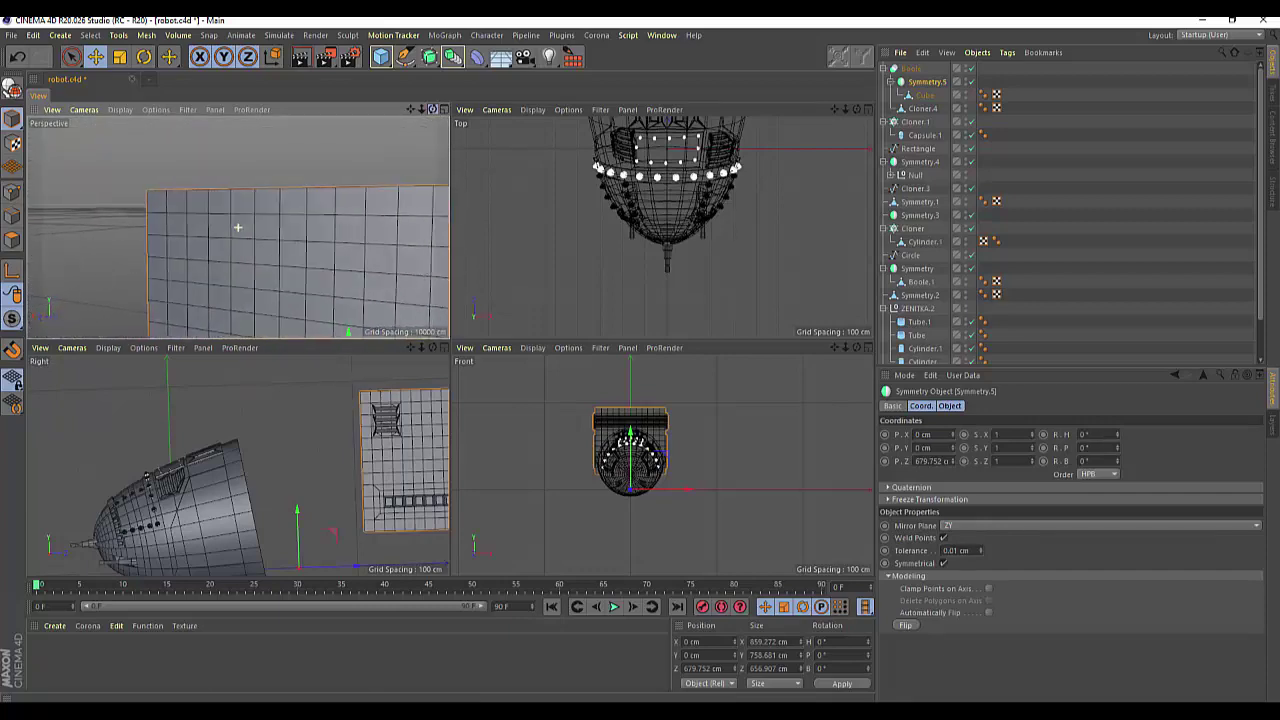
{"action": "scroll", "coordinate": [238, 228], "scroll_direction": "up", "scroll_amount": 2}
{"action": "scroll", "coordinate": [238, 228], "scroll_direction": "down", "scroll_amount": 2}
{"action": "scroll", "coordinate": [238, 228], "scroll_direction": "down", "scroll_amount": 2}
{"action": "scroll", "coordinate": [238, 228], "scroll_direction": "down", "scroll_amount": 1}
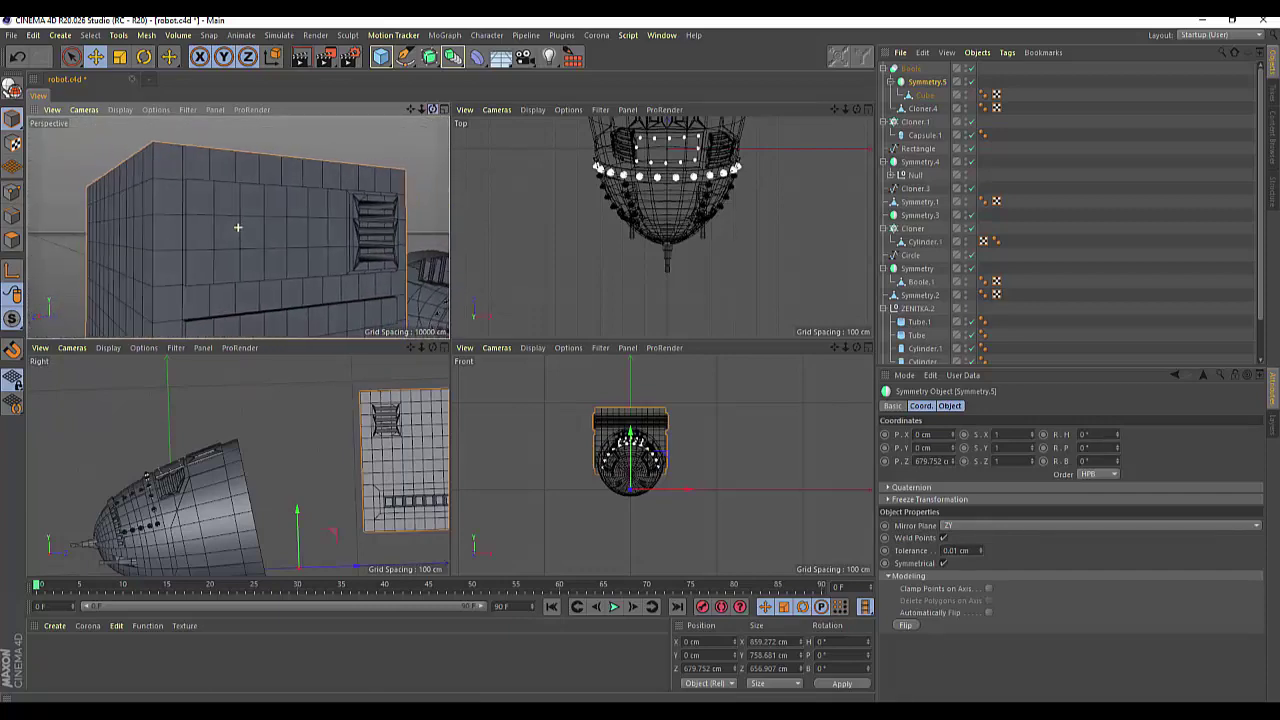
{"action": "scroll", "coordinate": [238, 228], "scroll_direction": "down", "scroll_amount": 2}
{"action": "left_click_drag", "start_coordinate": [238, 228], "coordinate": [238, 228], "text": "alt"}
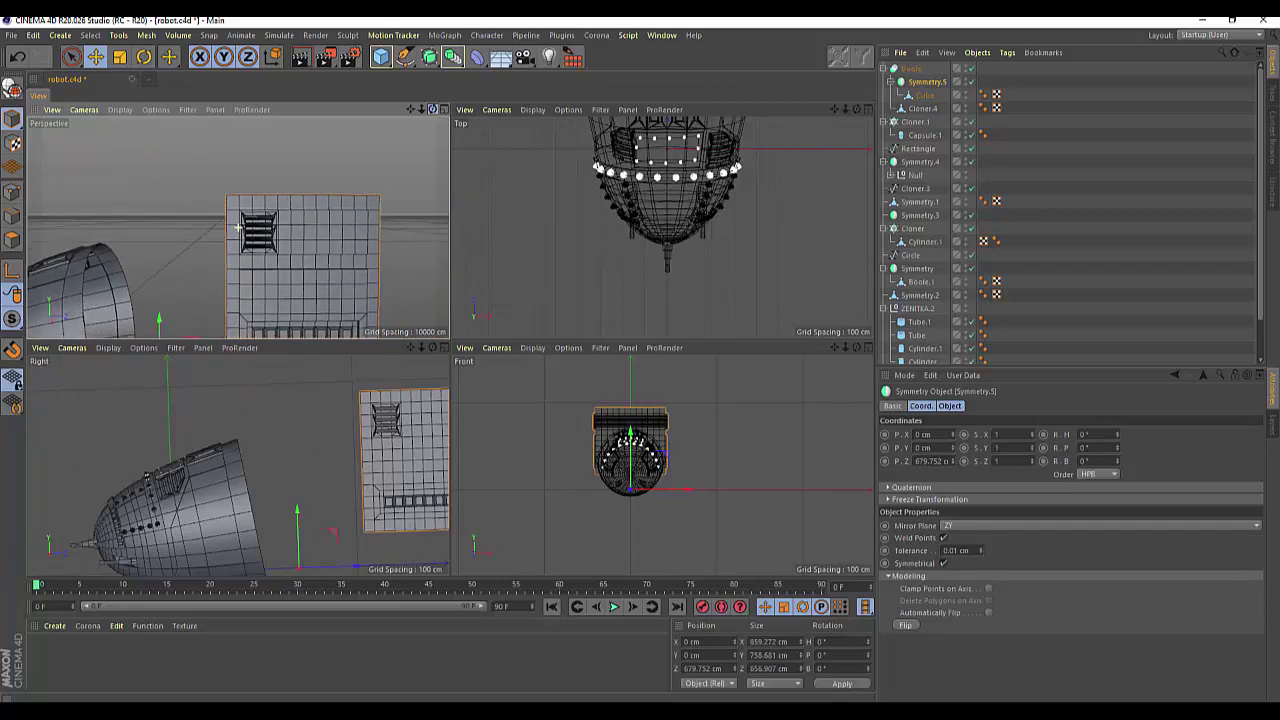
Step: Zoom in and maximize the Perspective view, then orbit to see the cube's top face
{"action": "mouse_move", "coordinate": [238, 228]}
{"action": "left_mouse_down", "text": "alt"}
{"action": "mouse_move", "coordinate": [336, 247]}
{"action": "mouse_move", "coordinate": [353, 204]}
{"action": "left_mouse_up", "text": "alt"}
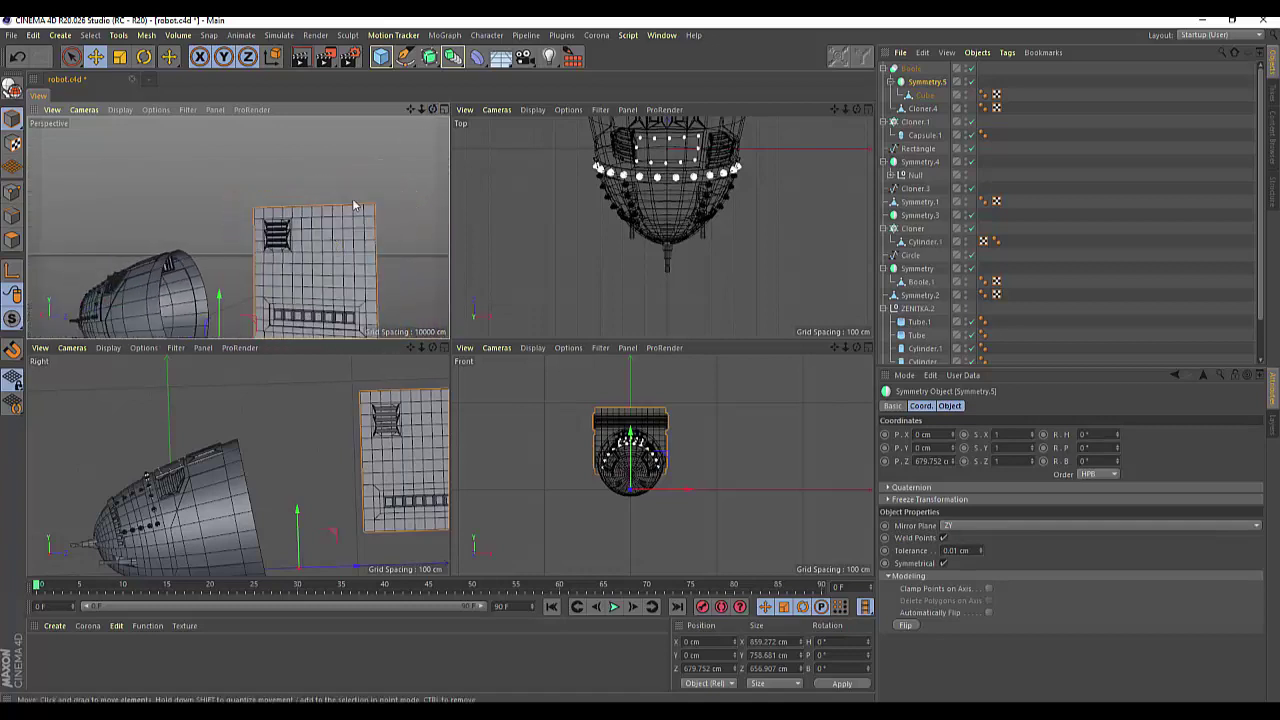
{"action": "left_click_drag", "start_coordinate": [425, 114], "coordinate": [430, 116]}
{"action": "left_click", "coordinate": [444, 110]}
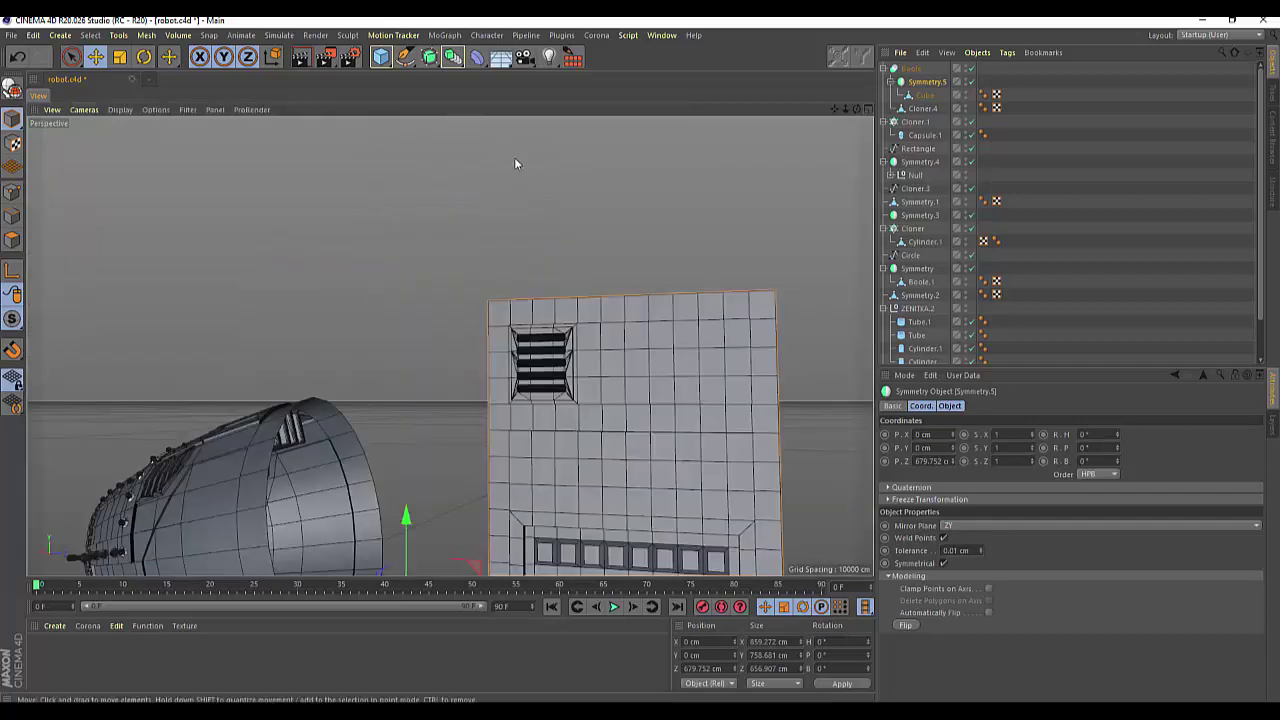
{"action": "mouse_move", "coordinate": [857, 116]}
{"action": "left_mouse_down"}
{"action": "mouse_move", "coordinate": [838, 116]}
{"action": "mouse_move", "coordinate": [802, 239]}
{"action": "left_mouse_up"}
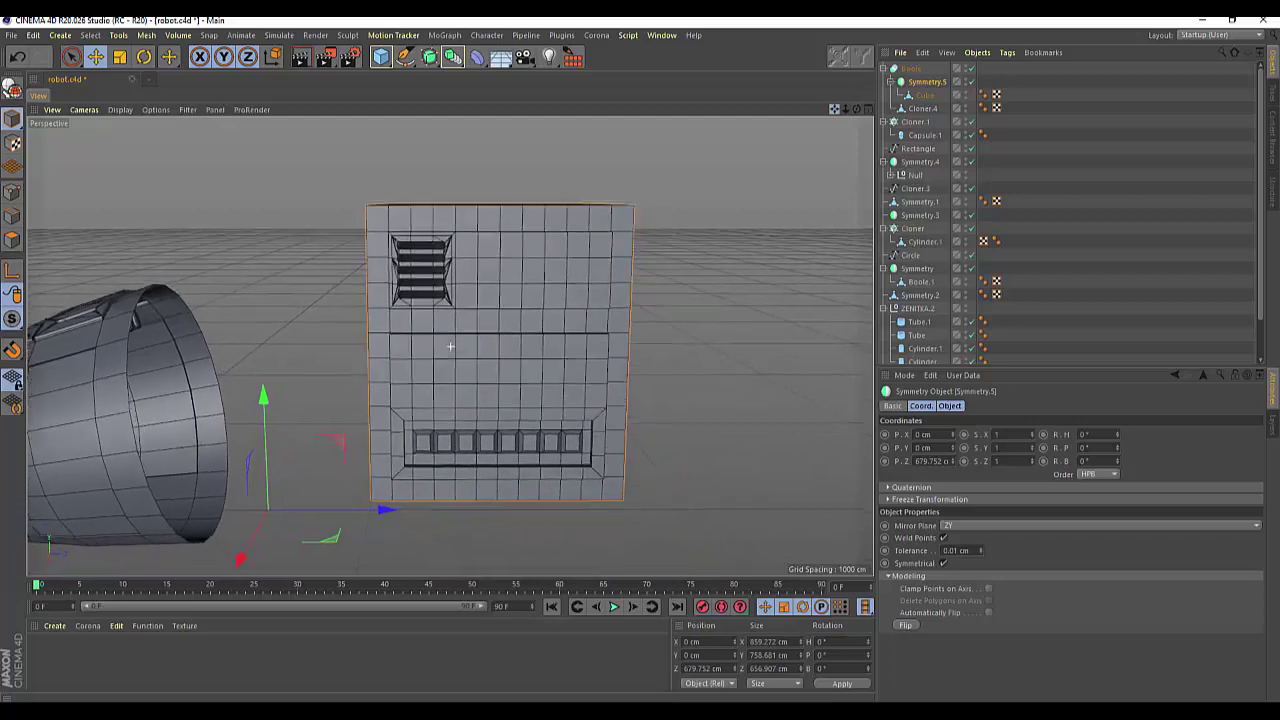
{"action": "scroll", "coordinate": [712, 325], "scroll_direction": "up", "scroll_amount": 1}
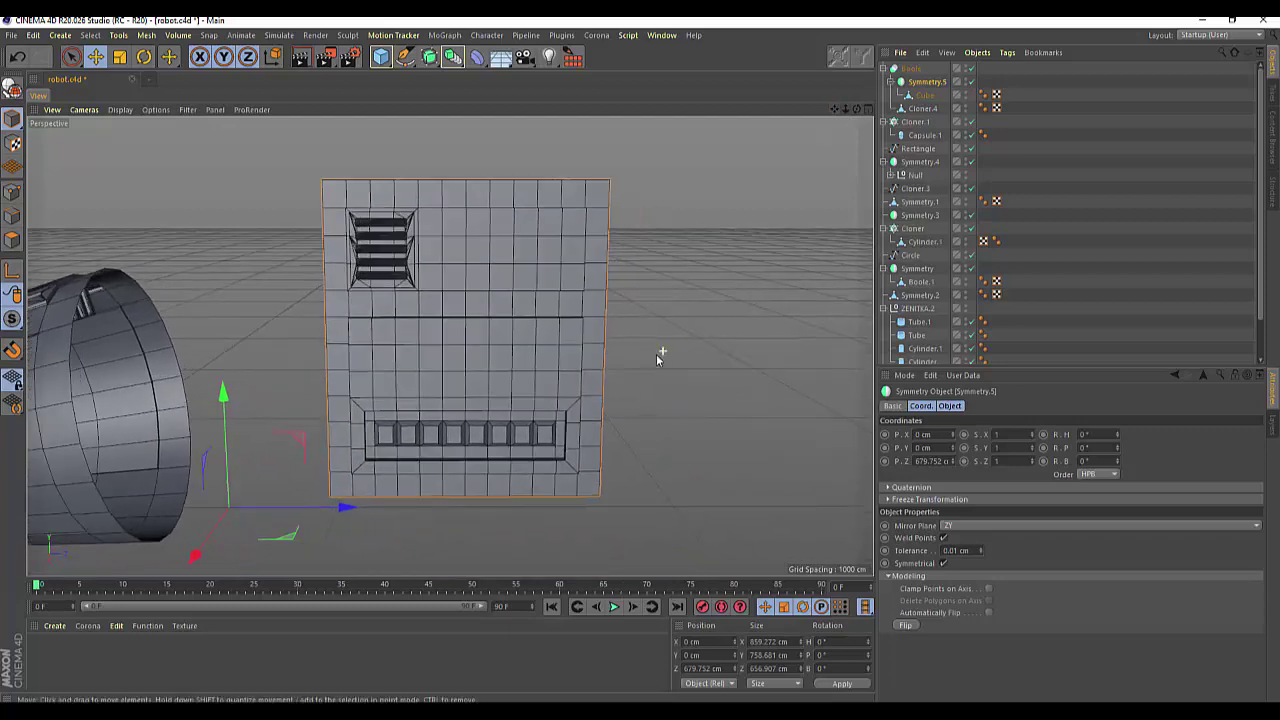
{"action": "scroll", "coordinate": [657, 354], "scroll_direction": "up", "scroll_amount": 2}
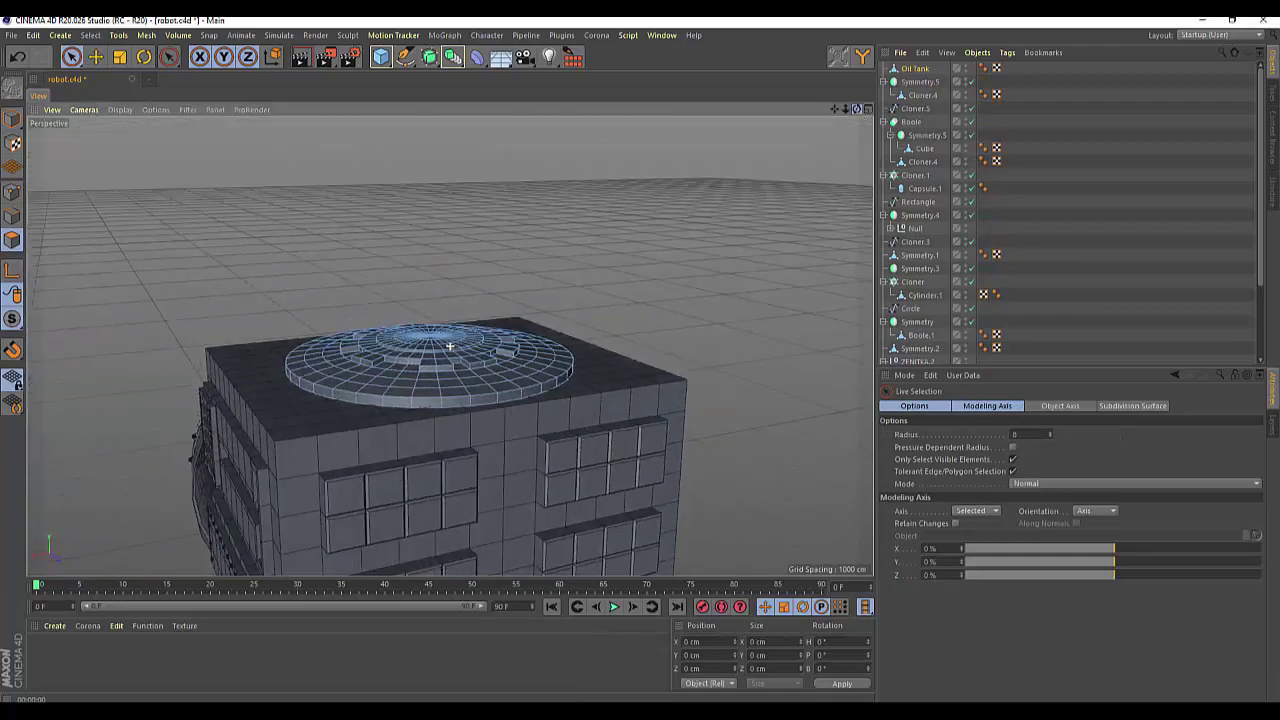
Step: Orbit the Perspective view around the disc-topped box to check it from above, low side, and front
{"action": "left_click_drag", "start_coordinate": [450, 346], "coordinate": [450, 346], "text": "alt"}
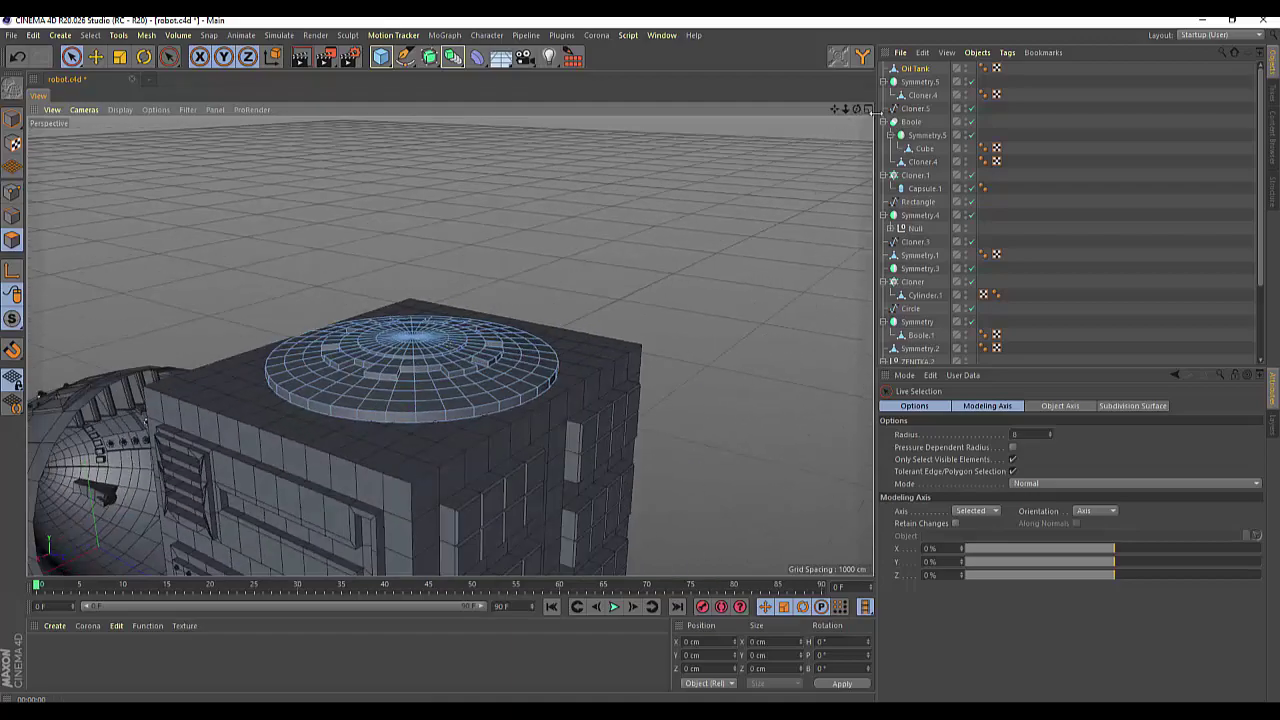
{"action": "left_click_drag", "start_coordinate": [786, 344], "coordinate": [450, 346], "text": "alt"}
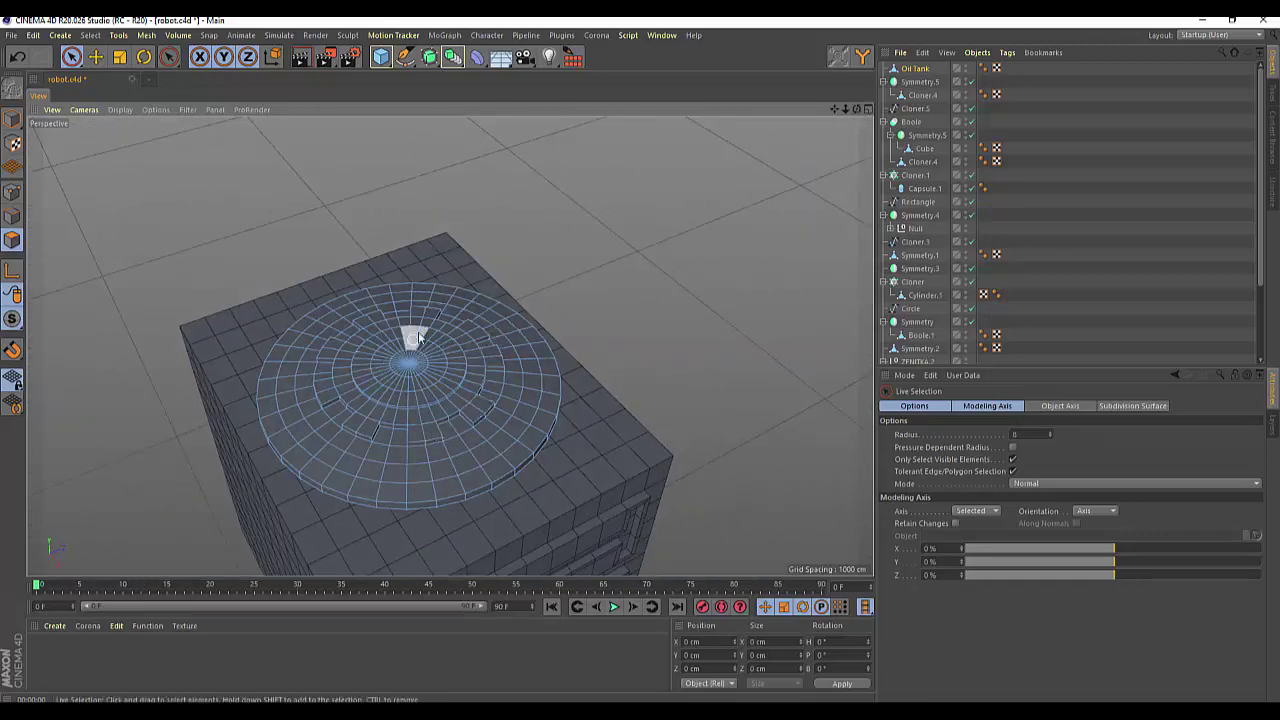
{"action": "left_click_drag", "start_coordinate": [856, 109], "coordinate": [856, 60]}
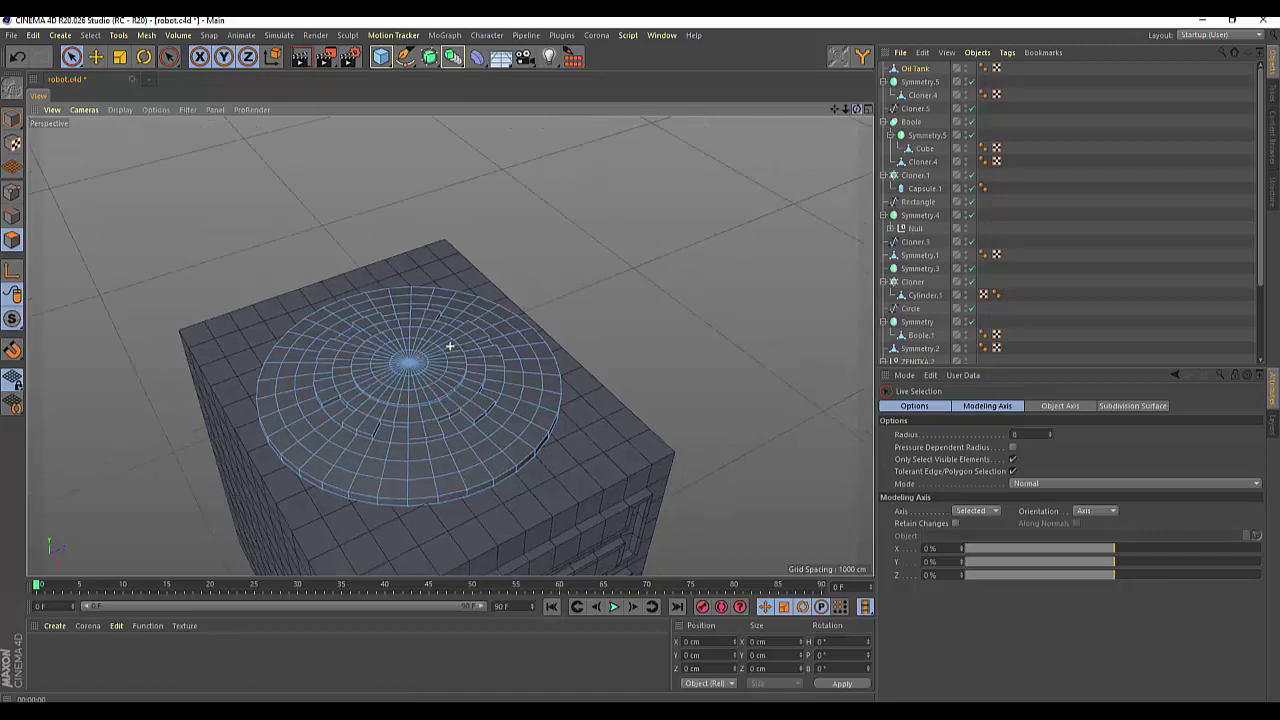
{"action": "mouse_move", "coordinate": [450, 346]}
{"action": "left_mouse_down", "text": "alt"}
{"action": "mouse_move", "coordinate": [651, 403]}
{"action": "mouse_move", "coordinate": [629, 440]}
{"action": "mouse_move", "coordinate": [783, 191]}
{"action": "left_mouse_up", "text": "alt"}
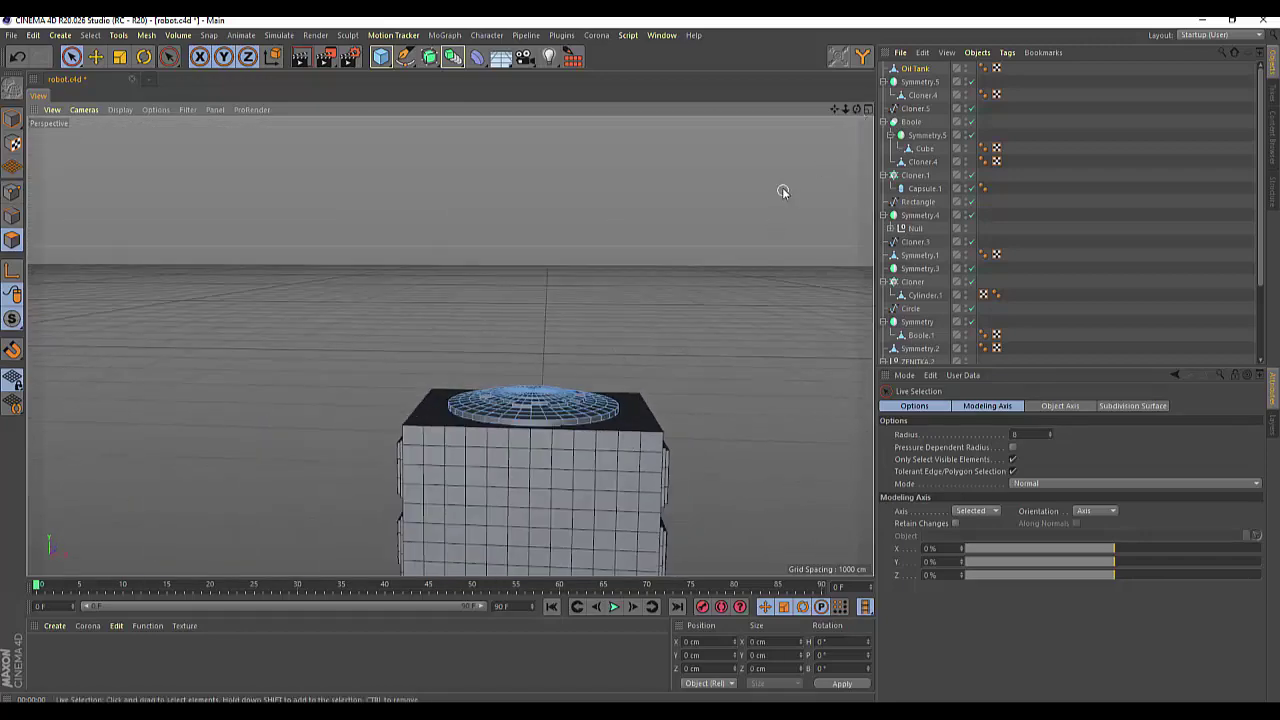
{"action": "left_click_drag", "start_coordinate": [450, 346], "coordinate": [450, 346], "text": "alt"}
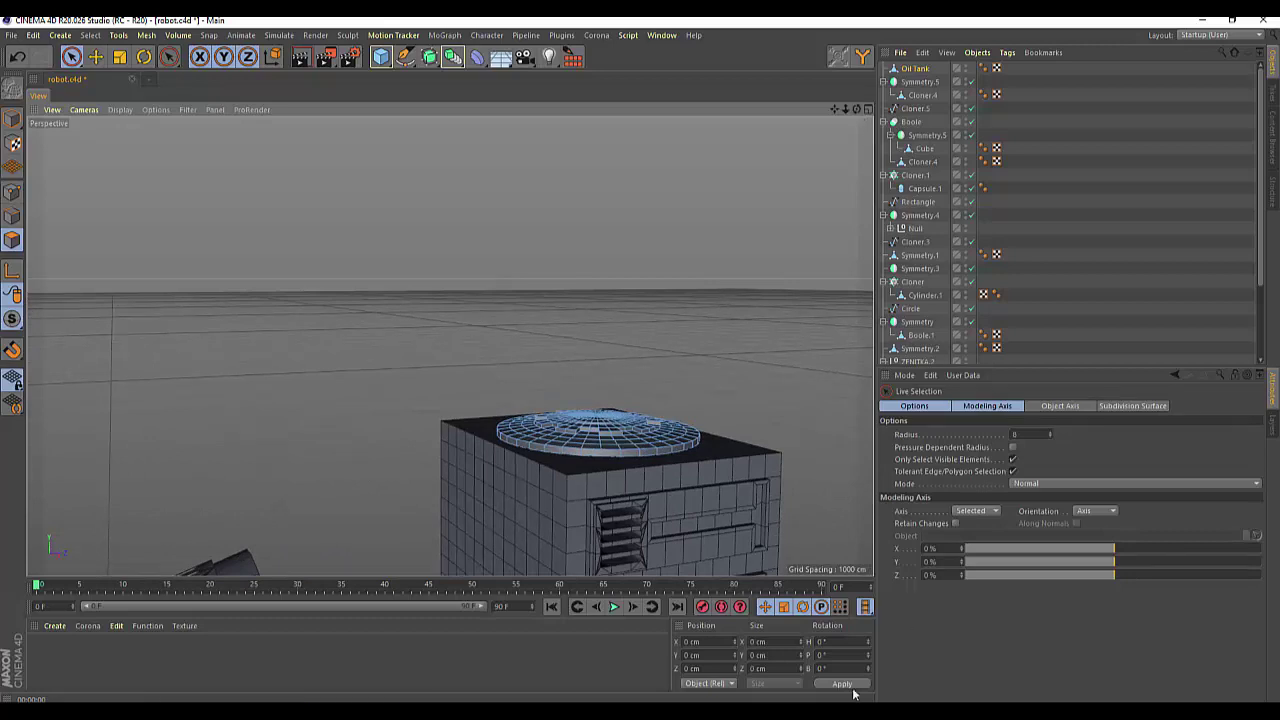